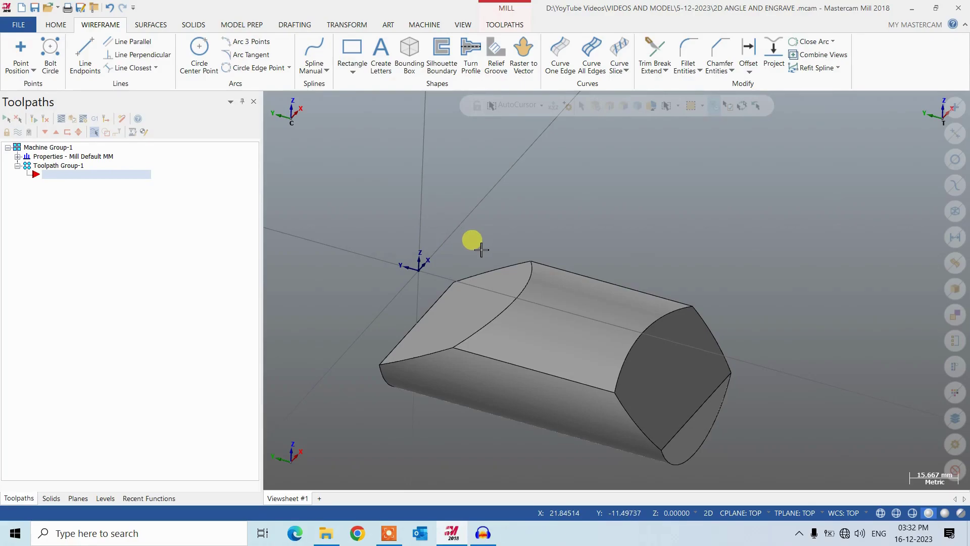
Switch to the top view and make level 2 visible and the active level alongside level 1
right_click(479, 249)
click(505, 306)
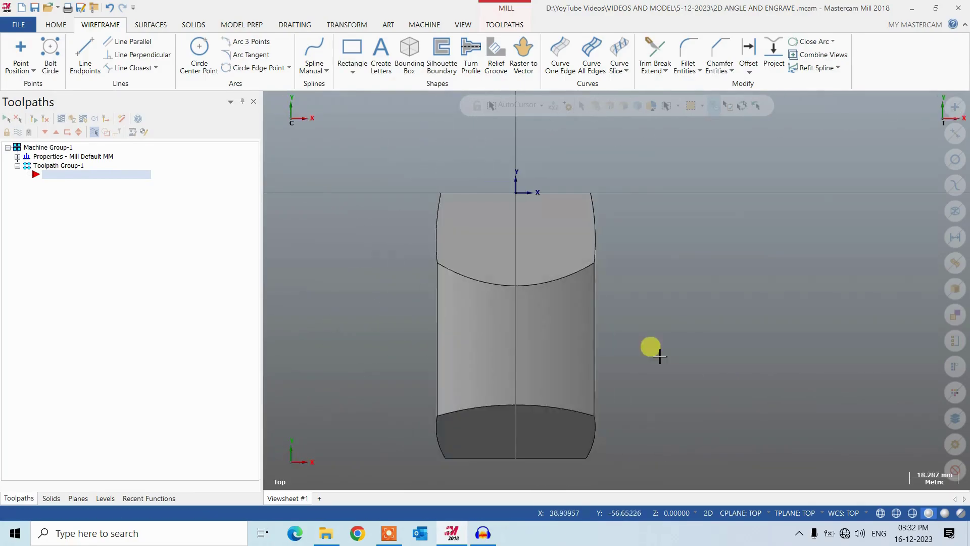
scroll(660, 357, down, 1)
click(105, 498)
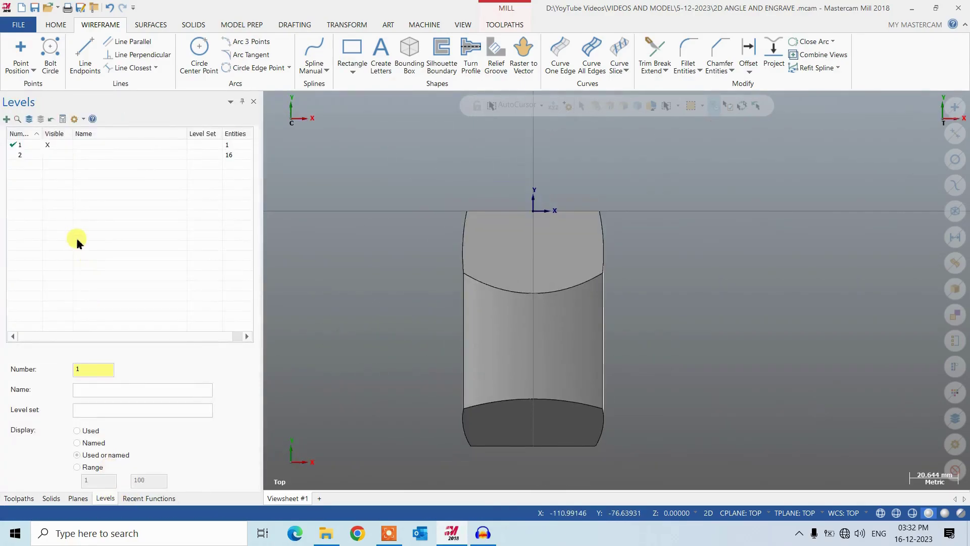
click(47, 154)
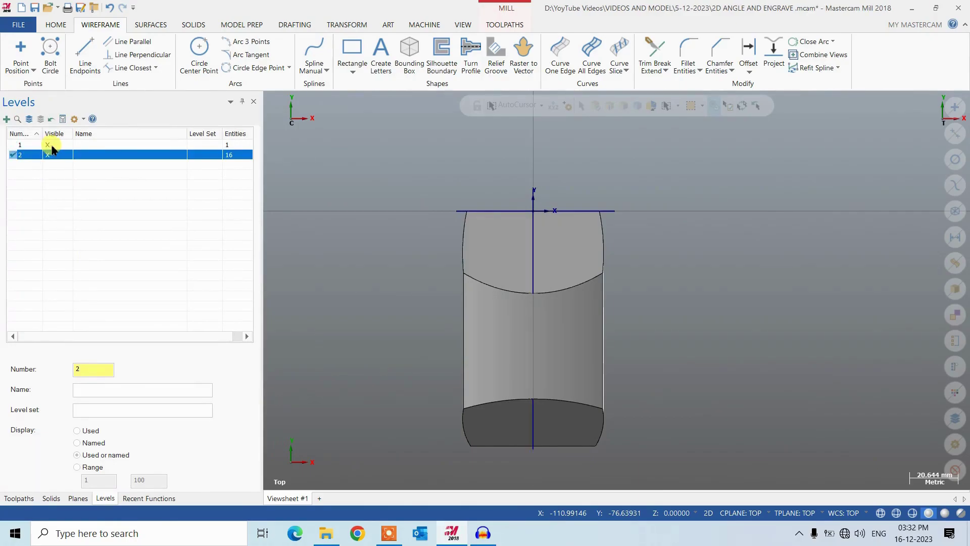
click(51, 145)
click(59, 145)
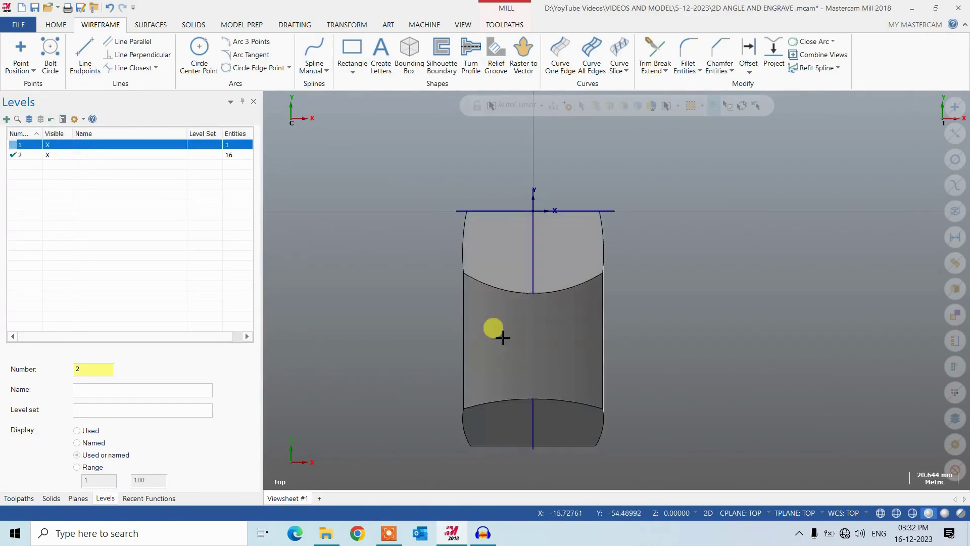
scroll(502, 337, up, 2)
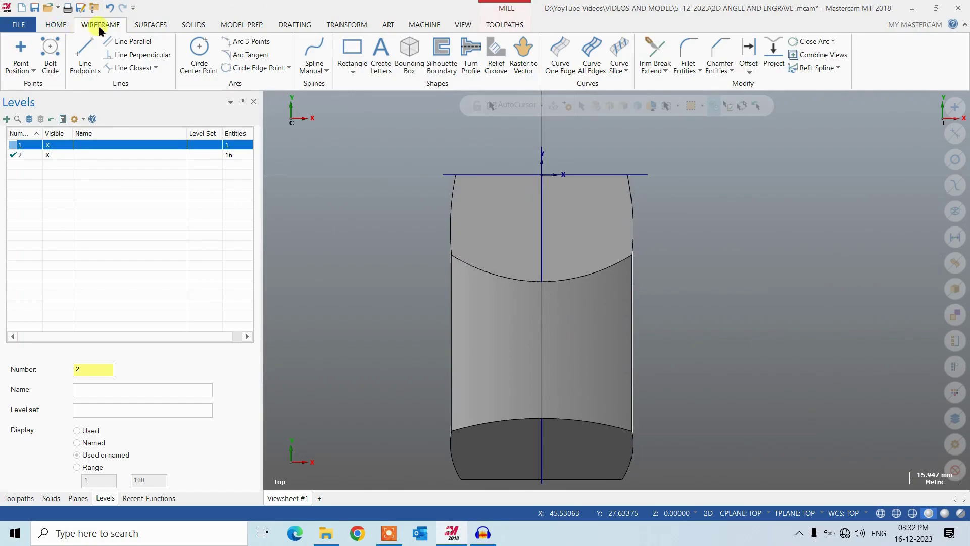
Create the two-line text "ASIM CAD/CAM" and "SOLUTION" in Mastercam (Box) Font at height 2 and place it on the curved top face
click(383, 49)
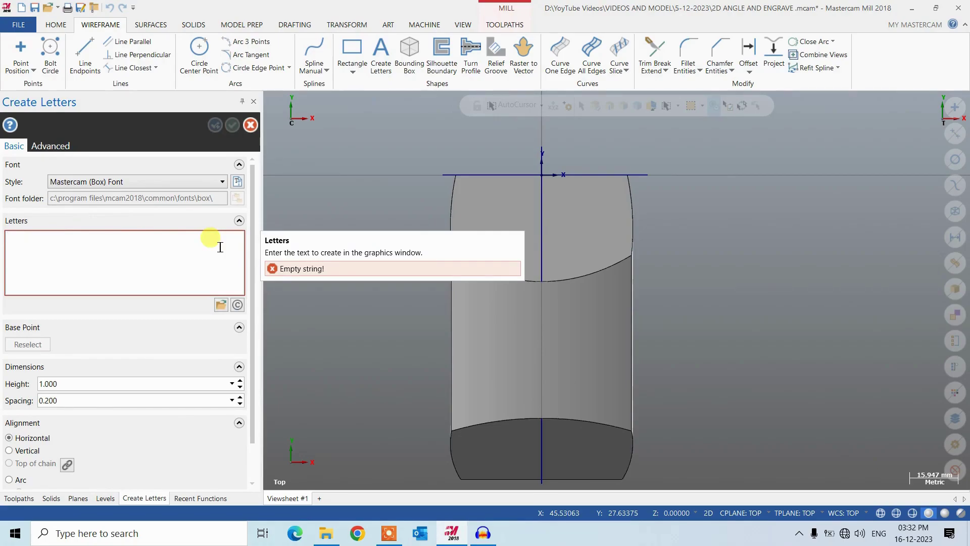
text(ASIM CAD/CAM)
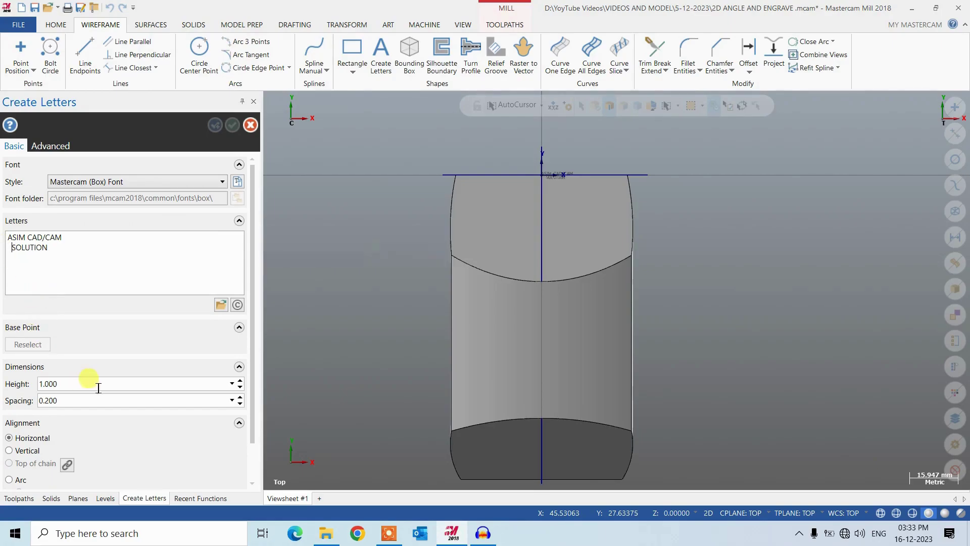
double_click(82, 385)
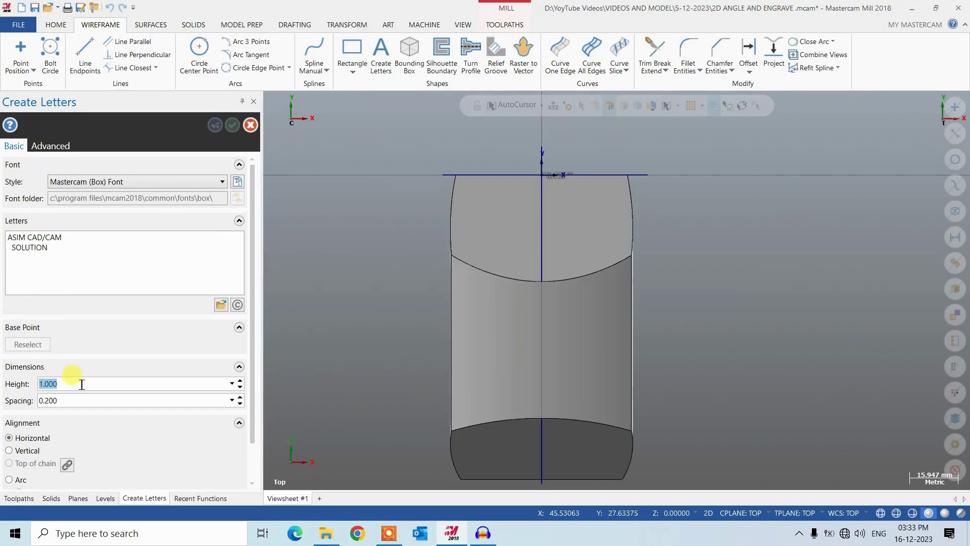
text(2)
key(Return)
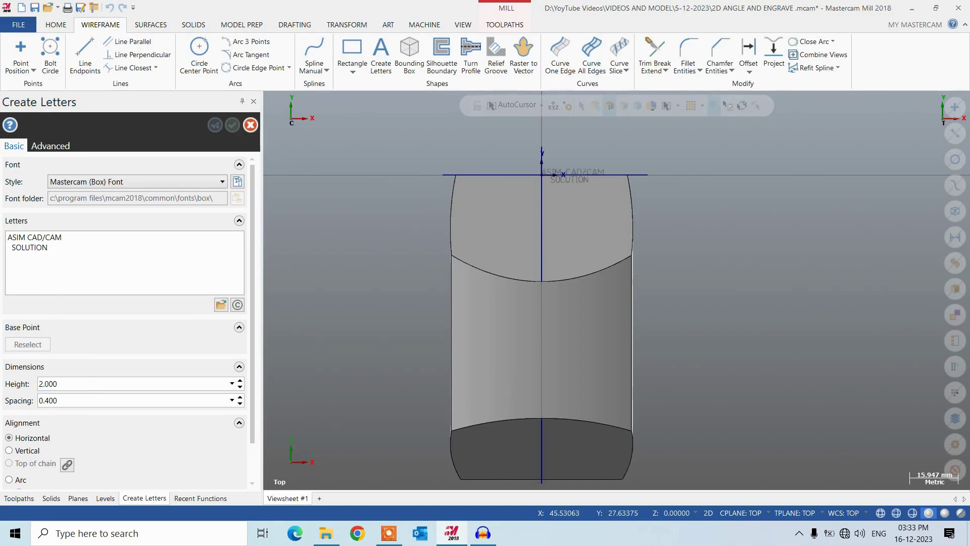
click(36, 347)
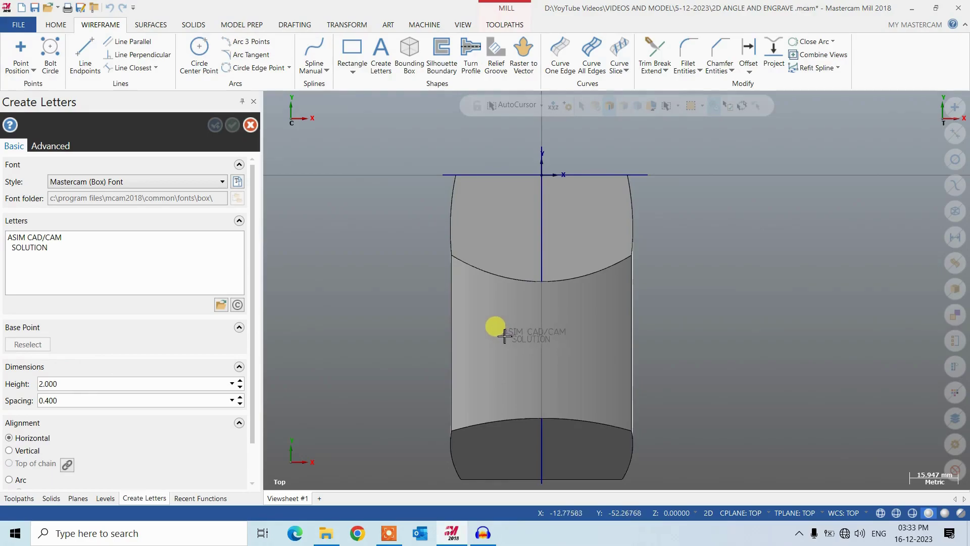
click(504, 332)
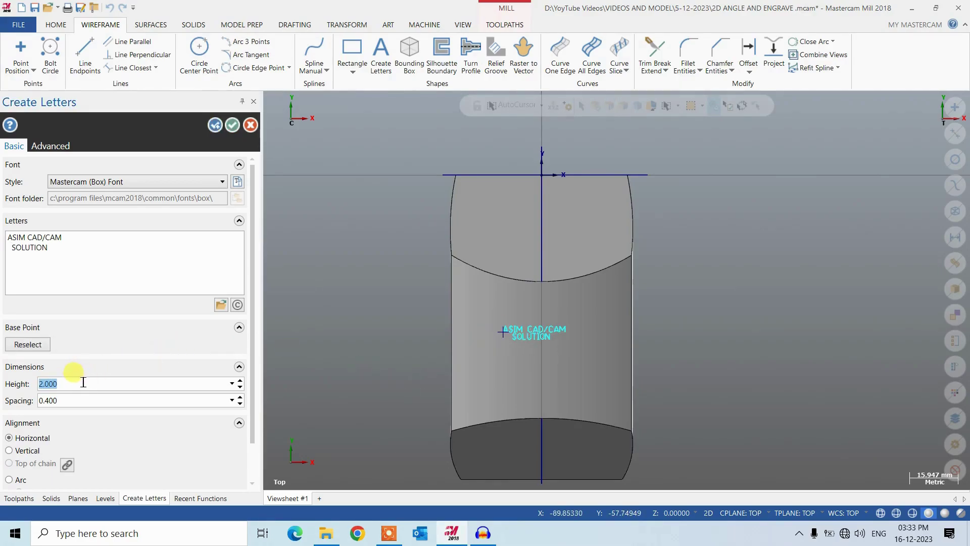
Set the letter height to 5, move the text's base point so it fits within the curved face's width, and accept the letters
text(5)
key(Return)
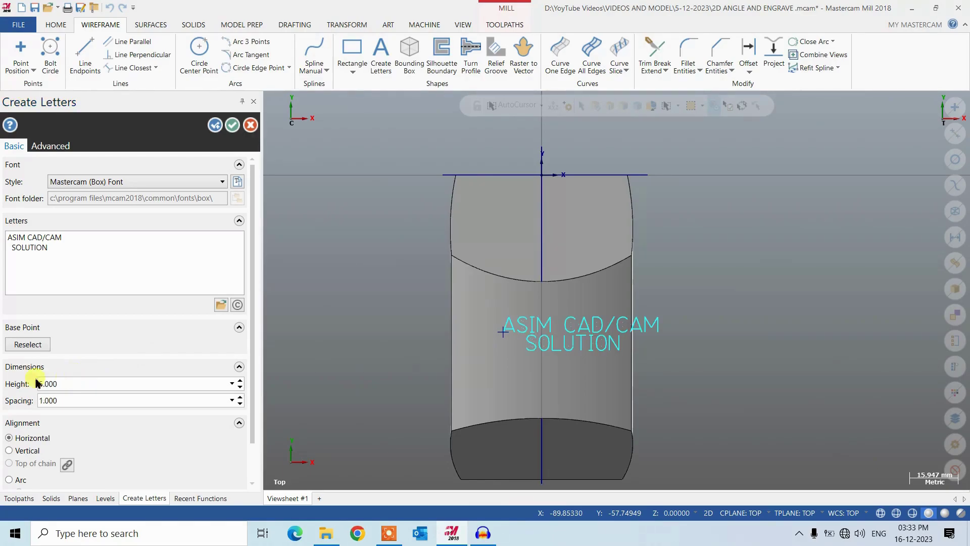
click(23, 345)
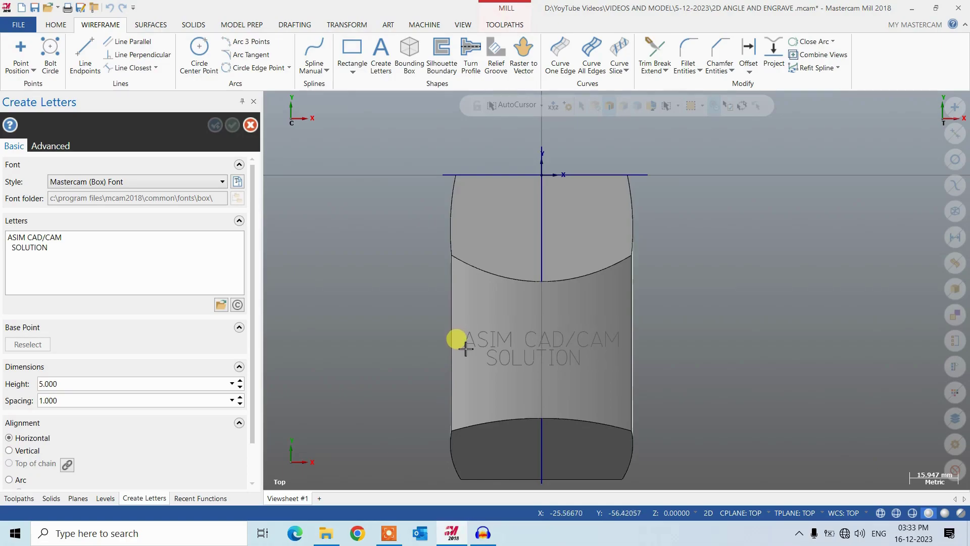
click(464, 345)
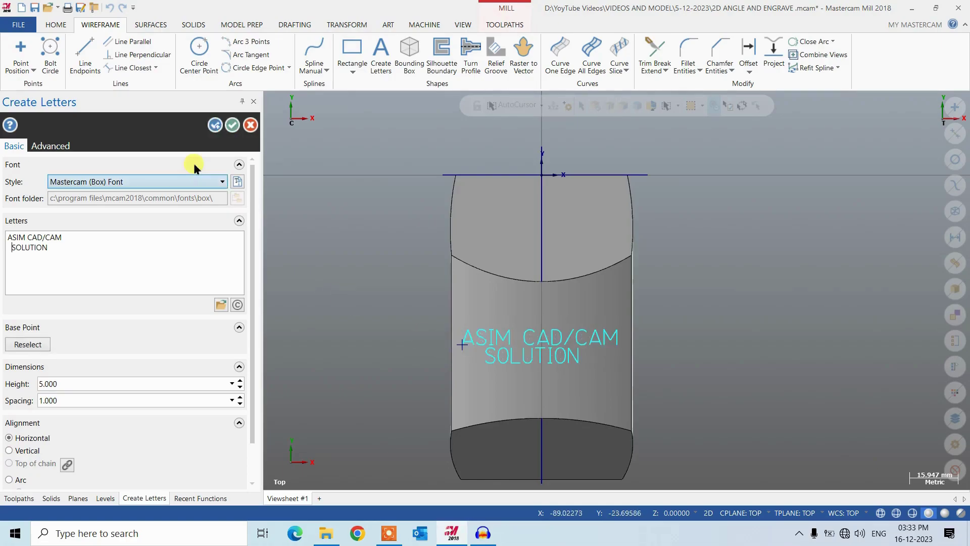
click(231, 124)
Start the Project command and select all the letters of the text as the entities to project
scroll(493, 425, up, 3)
middle_drag(541, 364, 559, 374)
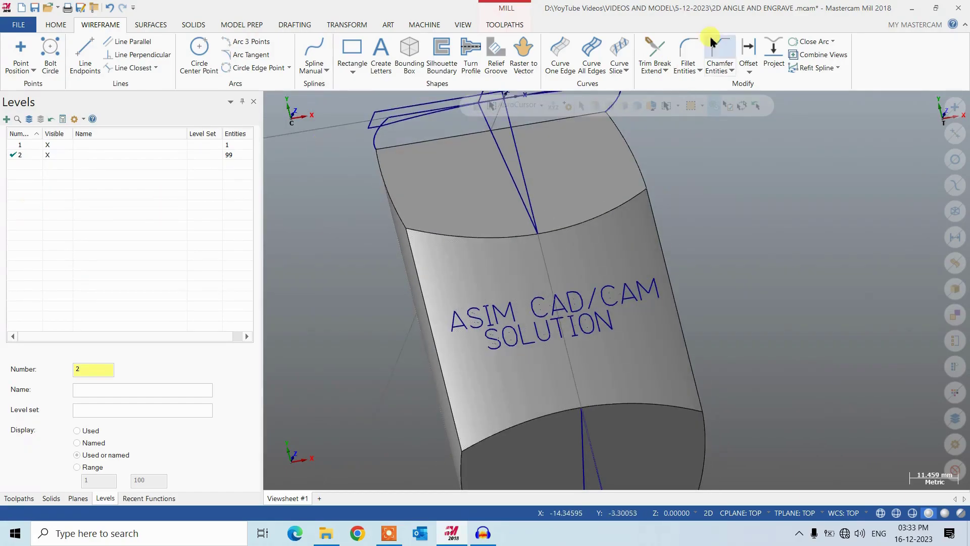
click(773, 57)
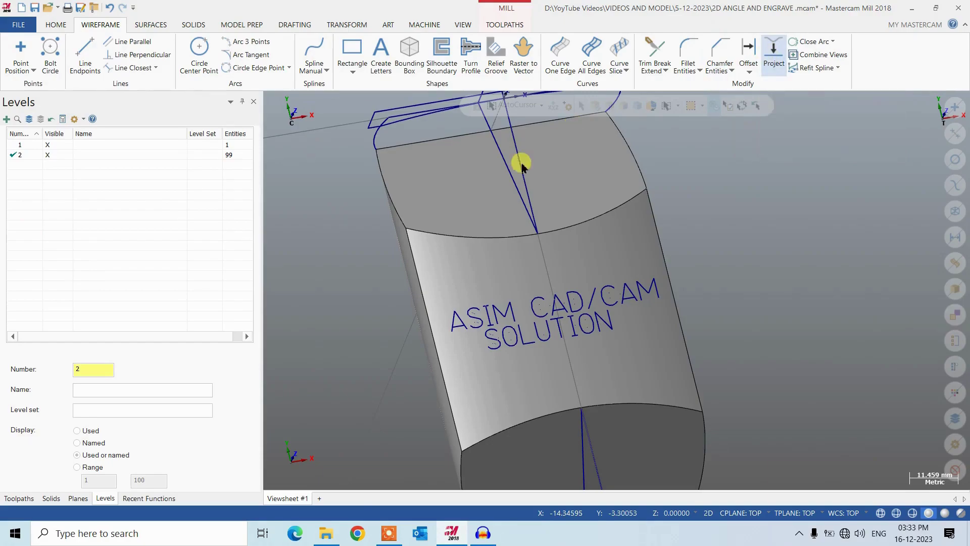
key(alt+1)
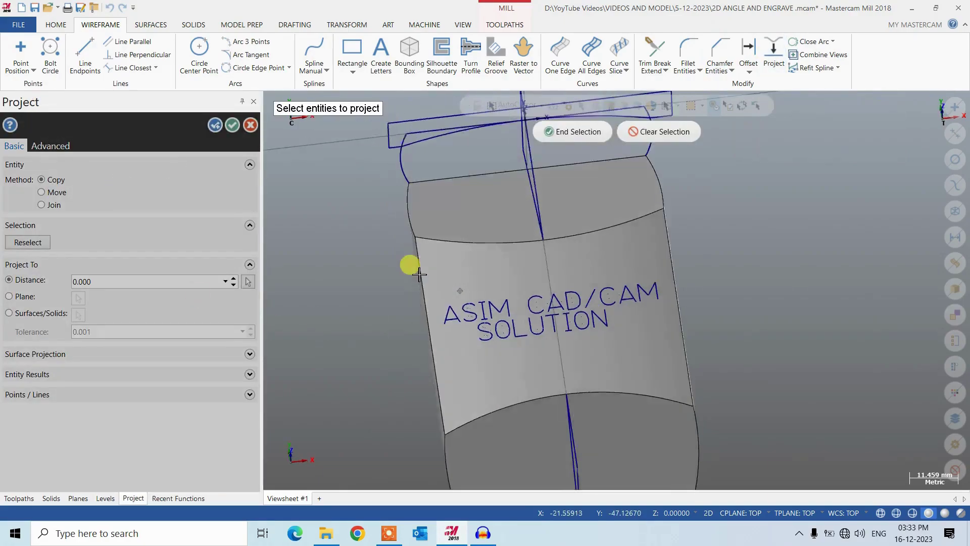
drag(462, 326, 740, 384)
middle_drag(585, 342, 600, 178)
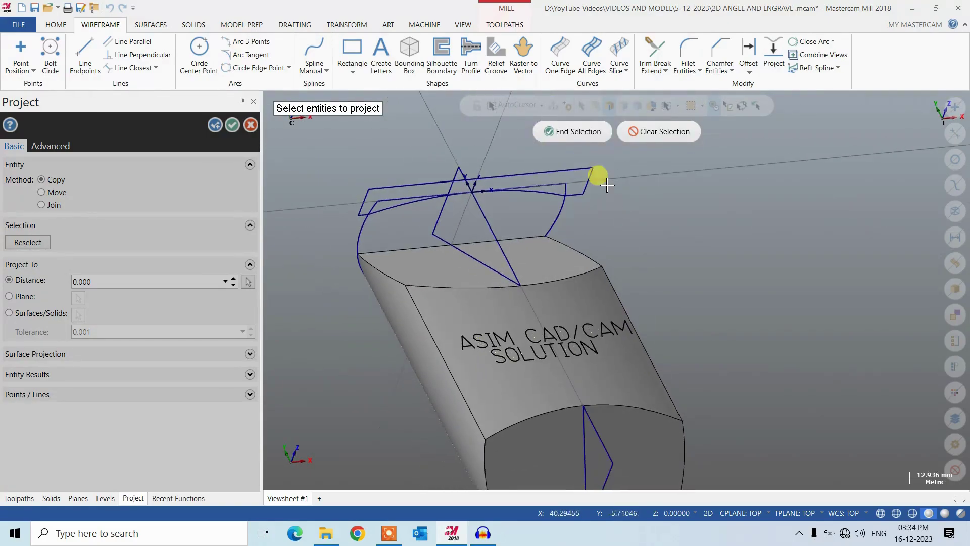
click(562, 134)
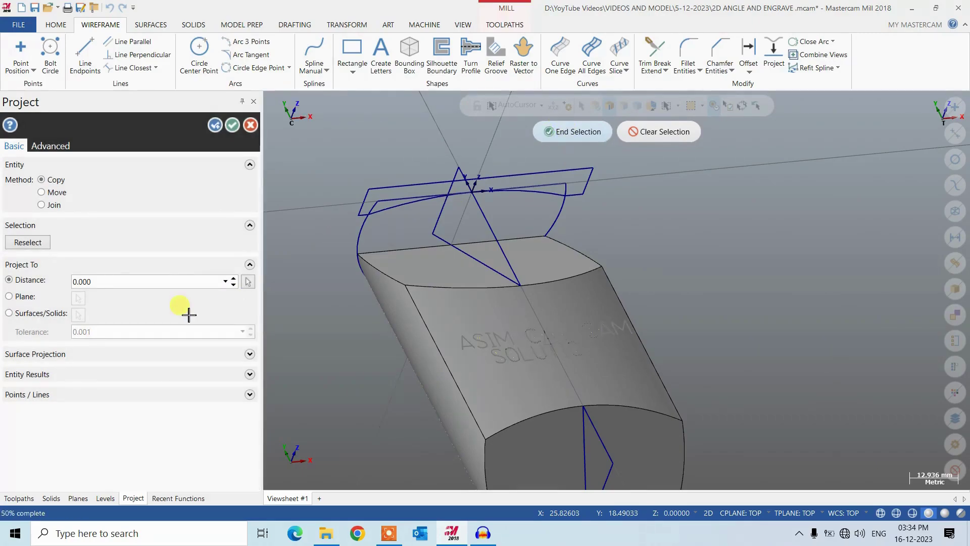
Set the projection target to Surfaces/Solids and pick the solid's curved top face beneath the text
click(25, 314)
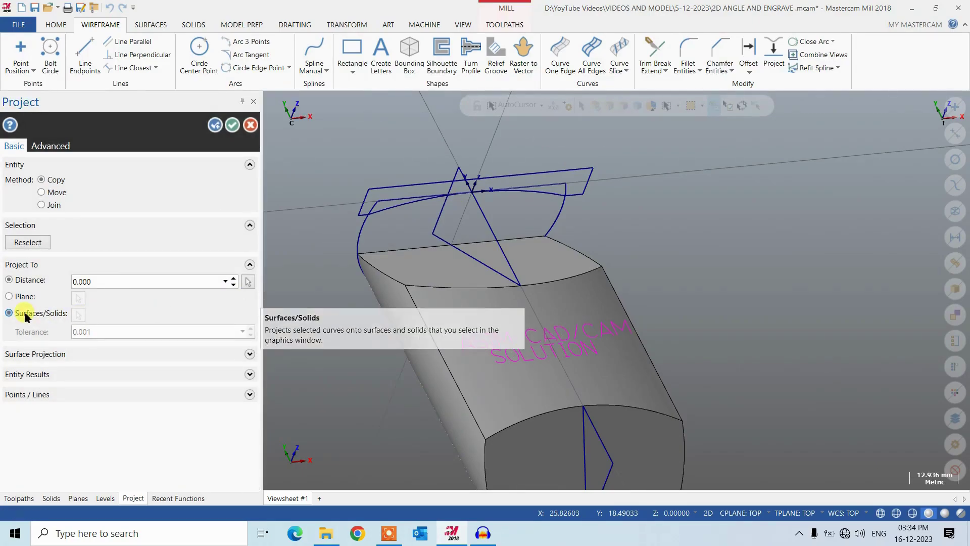
click(566, 316)
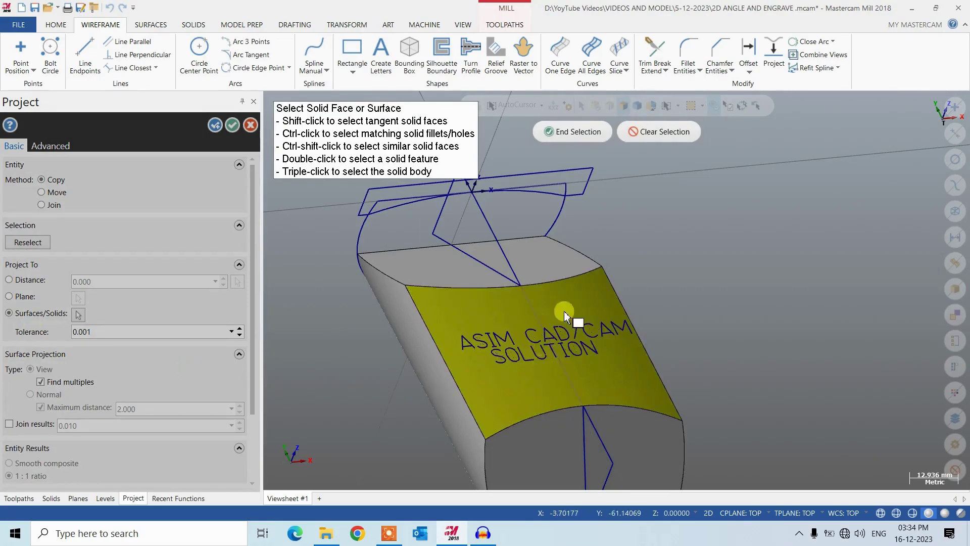
click(543, 133)
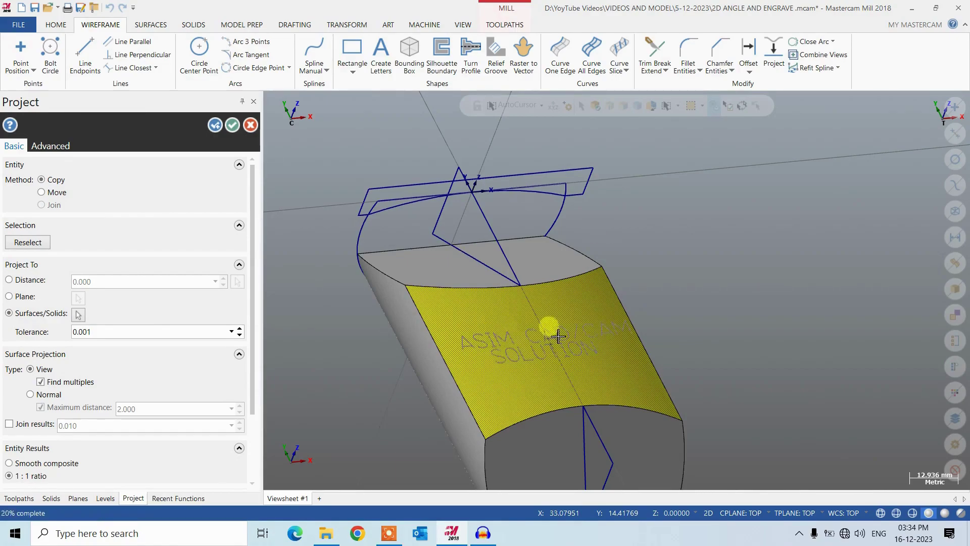
scroll(493, 385, up, 2)
scroll(489, 389, up, 1)
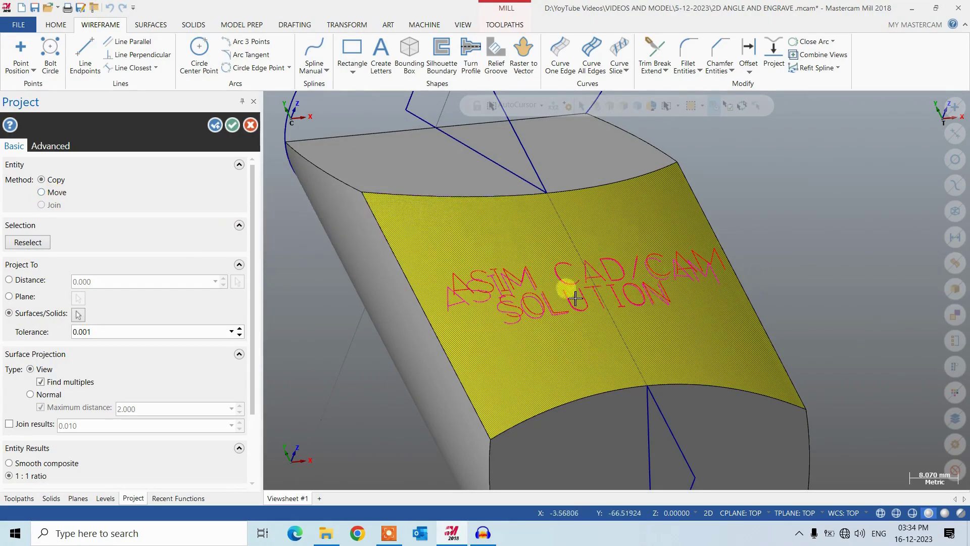
mouse_move(520, 326)
middle_down()
mouse_move(505, 306)
mouse_move(499, 357)
mouse_move(505, 338)
middle_up()
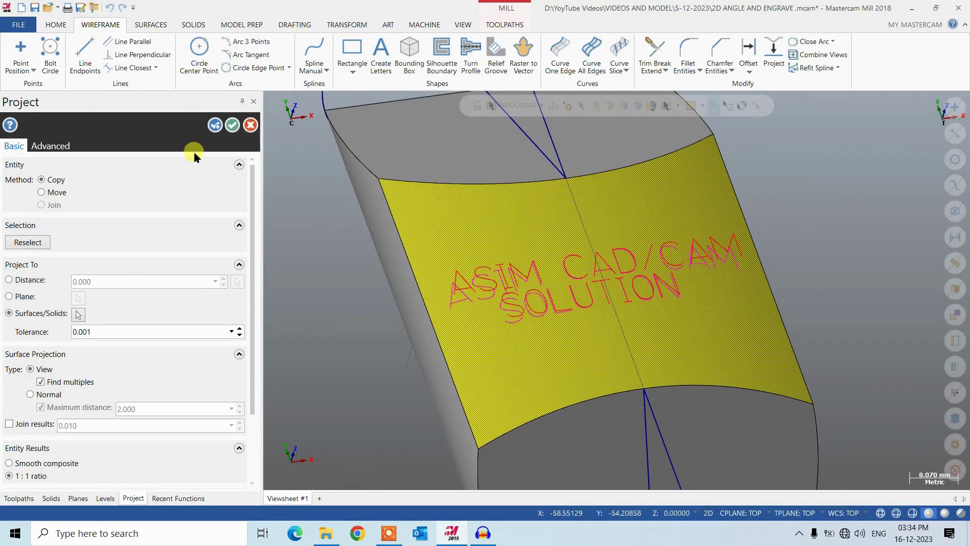
Change the projection method to Move, accept the projection and save the file
click(41, 193)
click(232, 124)
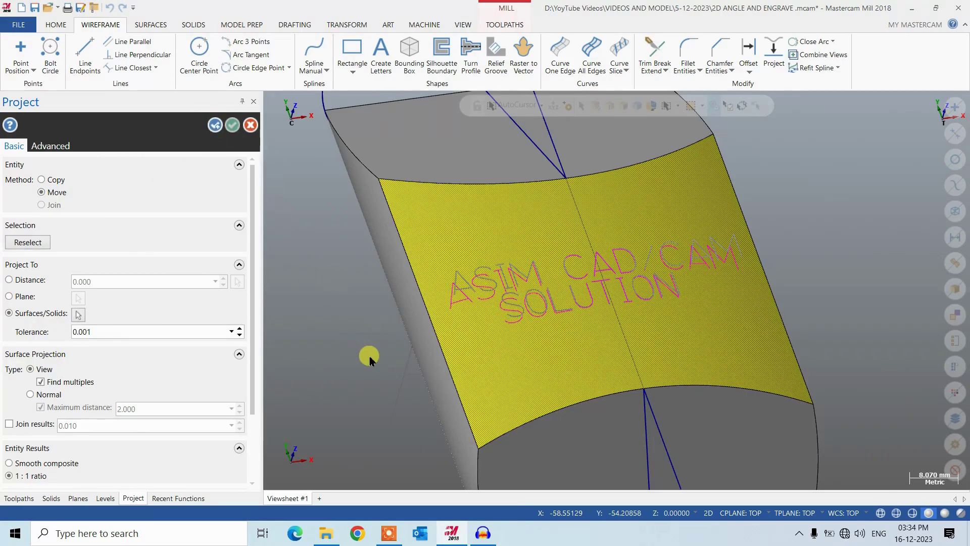
middle_drag(357, 346, 756, 277)
key(ctrl+s)
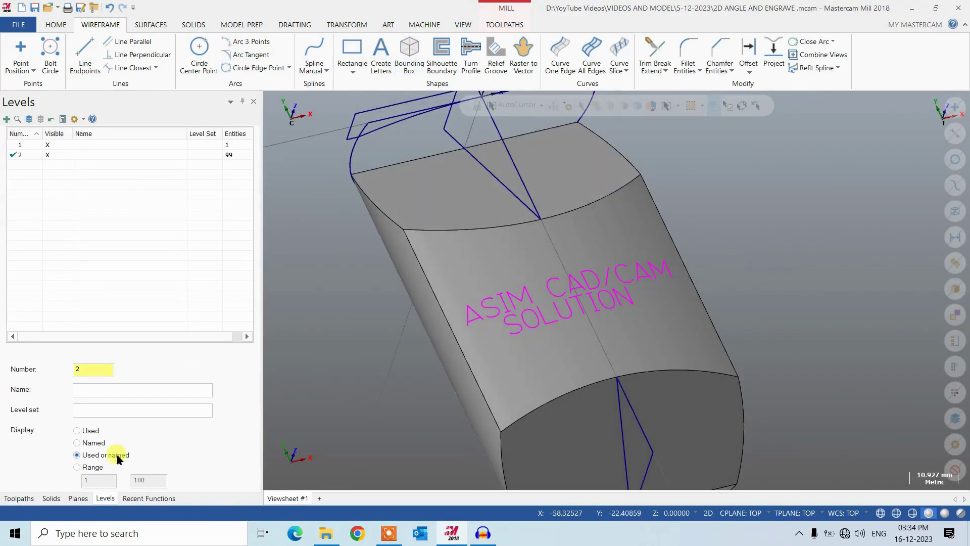
Start a 2D Contour toolpath and chain all the projected letters by enclosing them in a four-cornered selection polygon
click(504, 25)
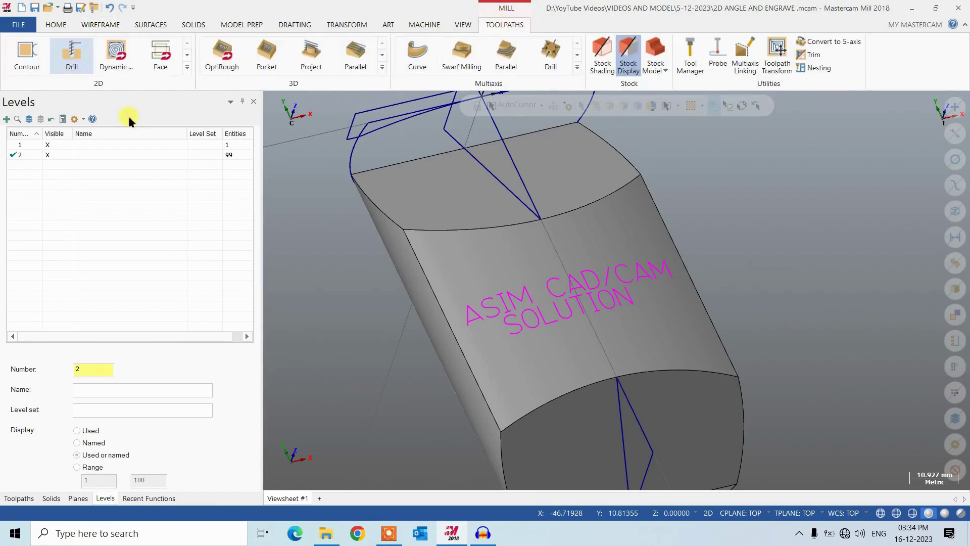
click(22, 60)
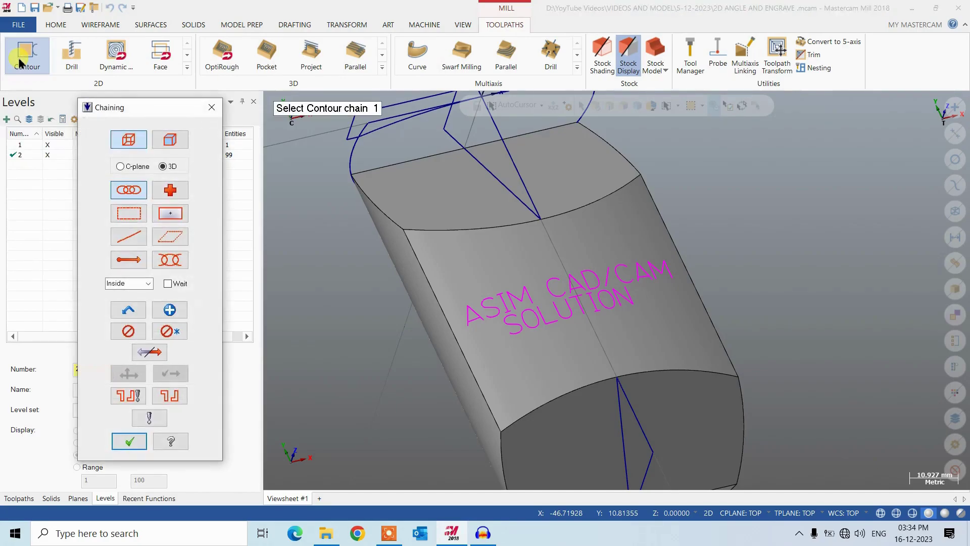
middle_drag(602, 297, 574, 269)
scroll(569, 262, up, 3)
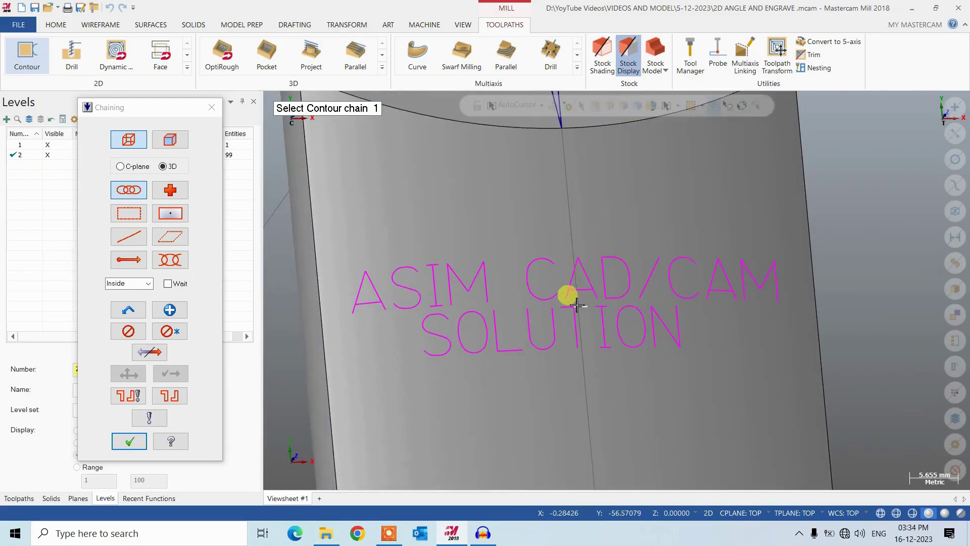
scroll(568, 295, down, 1)
scroll(553, 277, down, 2)
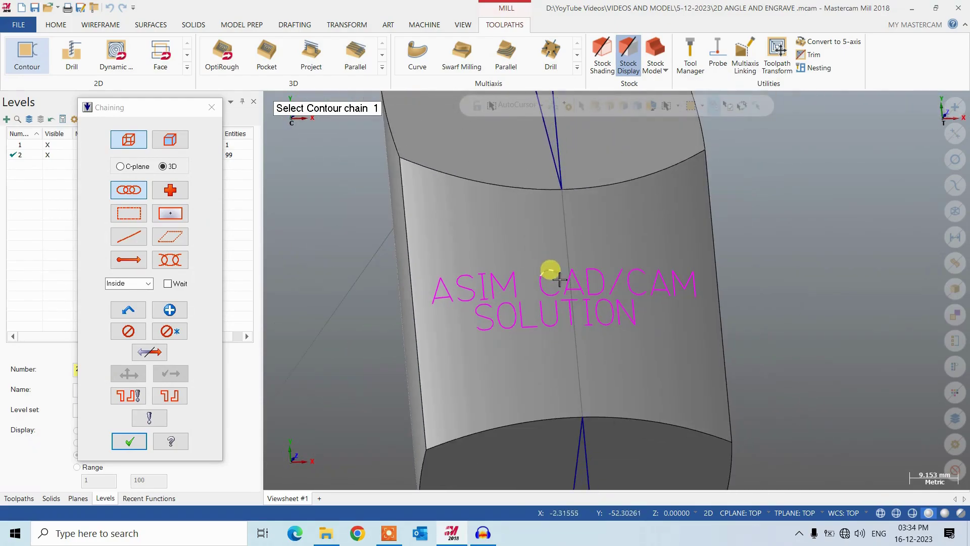
click(162, 238)
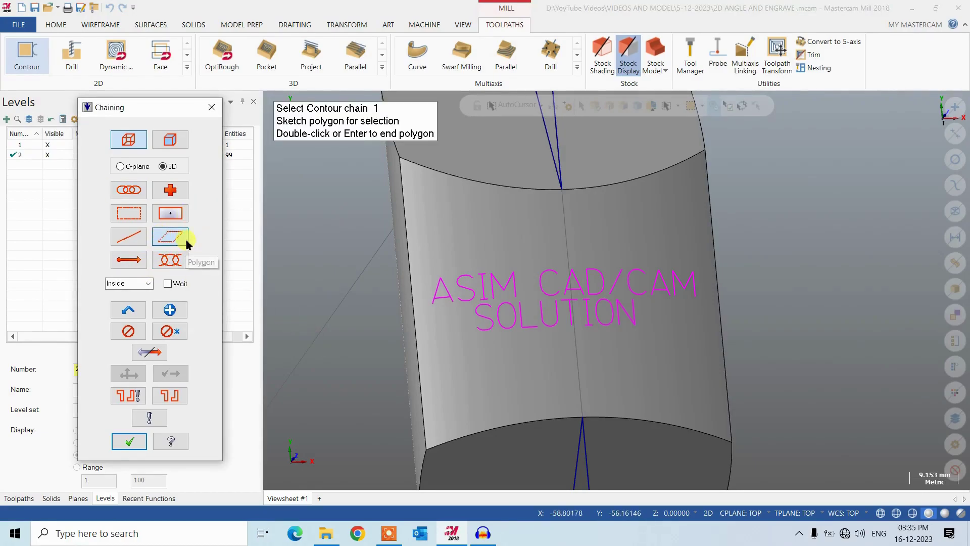
middle_drag(464, 251, 396, 256)
click(372, 263)
click(753, 235)
click(761, 344)
click(377, 349)
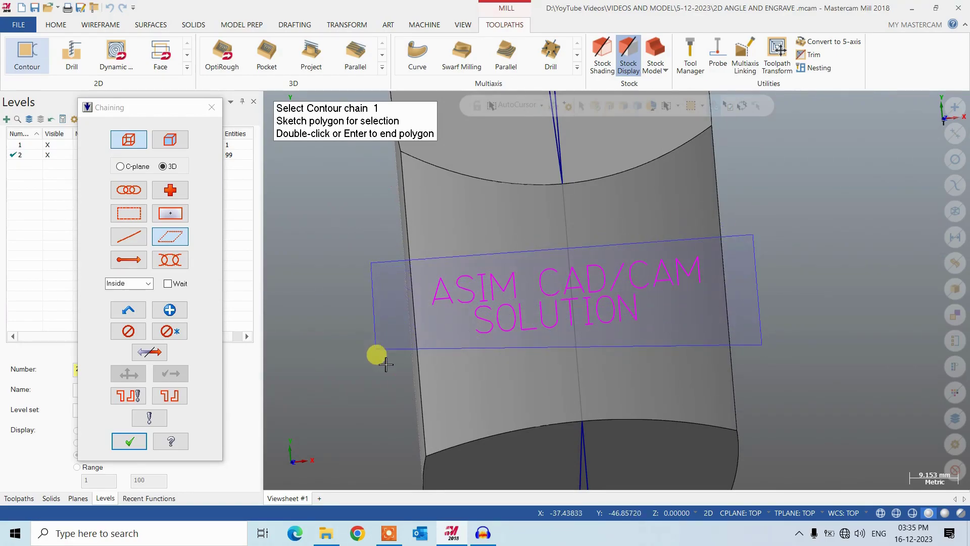
double_click(396, 389)
Set the approximate chain start point at the lower-left end of the first letter A
scroll(454, 341, up, 1)
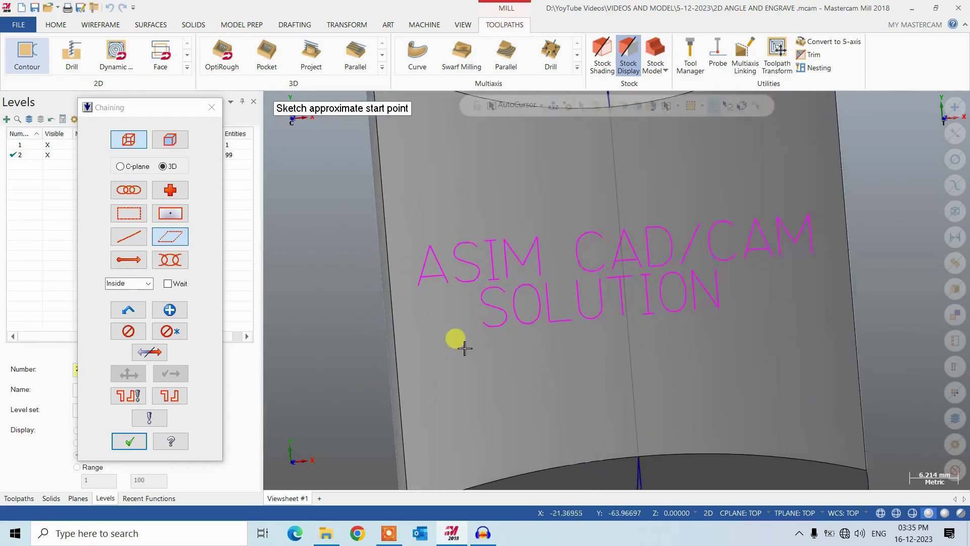
scroll(412, 303, up, 1)
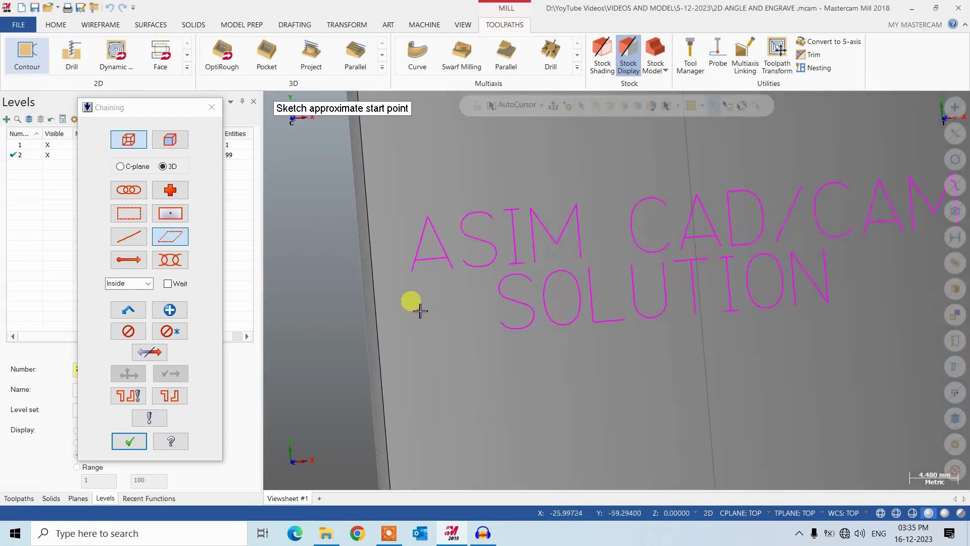
click(413, 275)
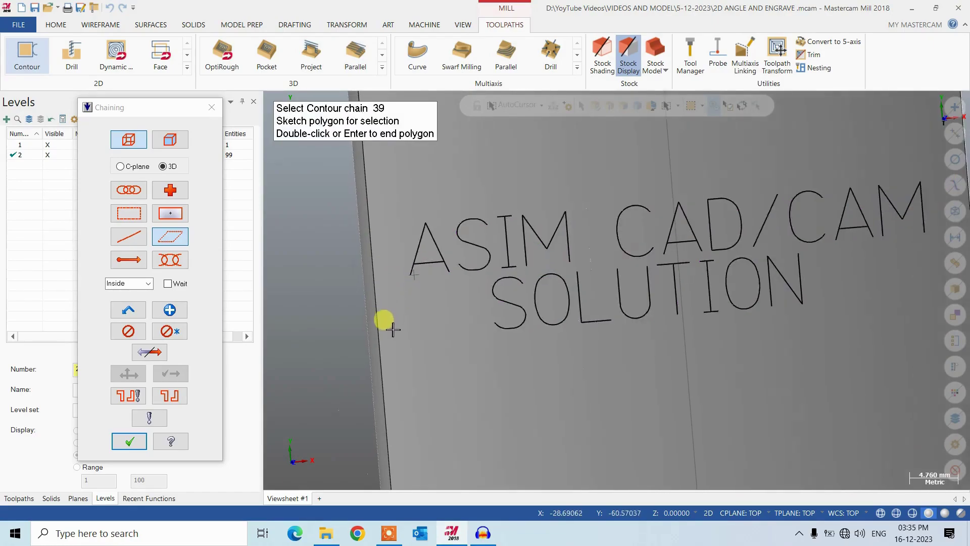
Accept the chained projected letters as the geometry of the contour toolpath
scroll(386, 320, down, 2)
middle_drag(504, 313, 509, 288)
click(130, 441)
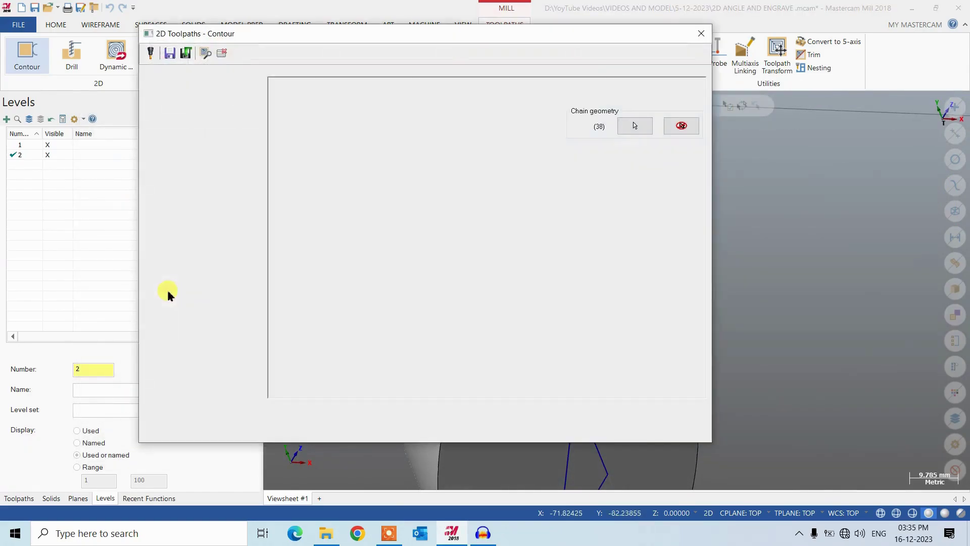
Create a new Engrave Tool for the toolpath, keeping 6 outer diameter, 15 angle and 0.2 tip diameter
click(172, 93)
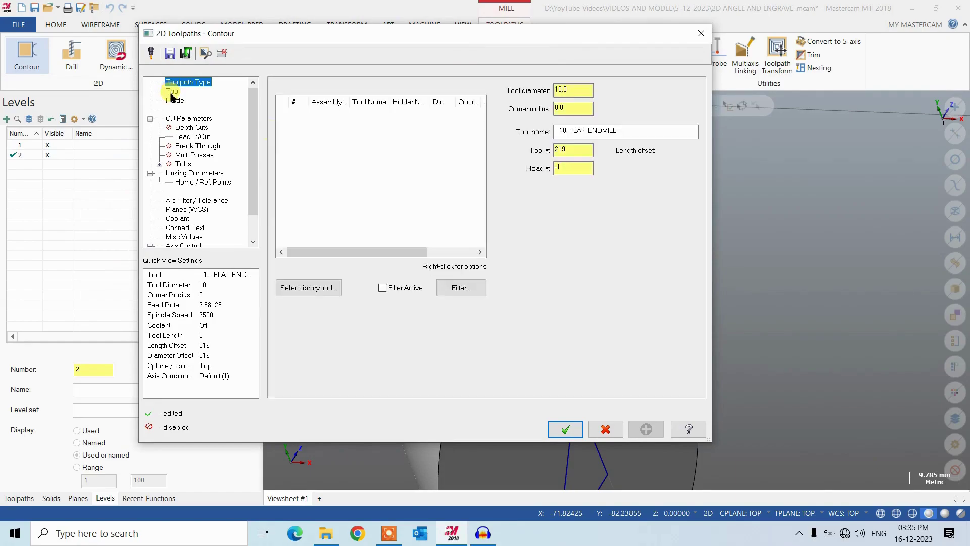
right_click(321, 136)
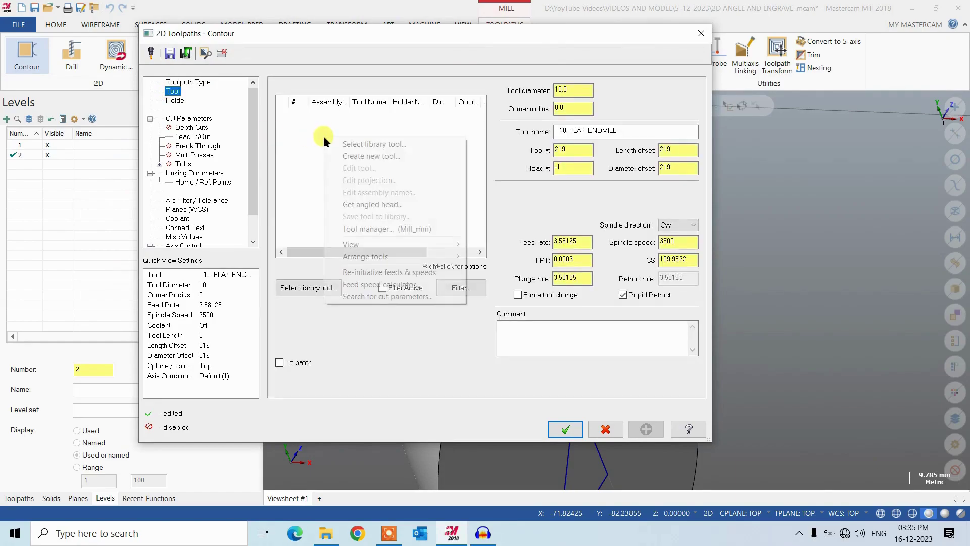
click(376, 156)
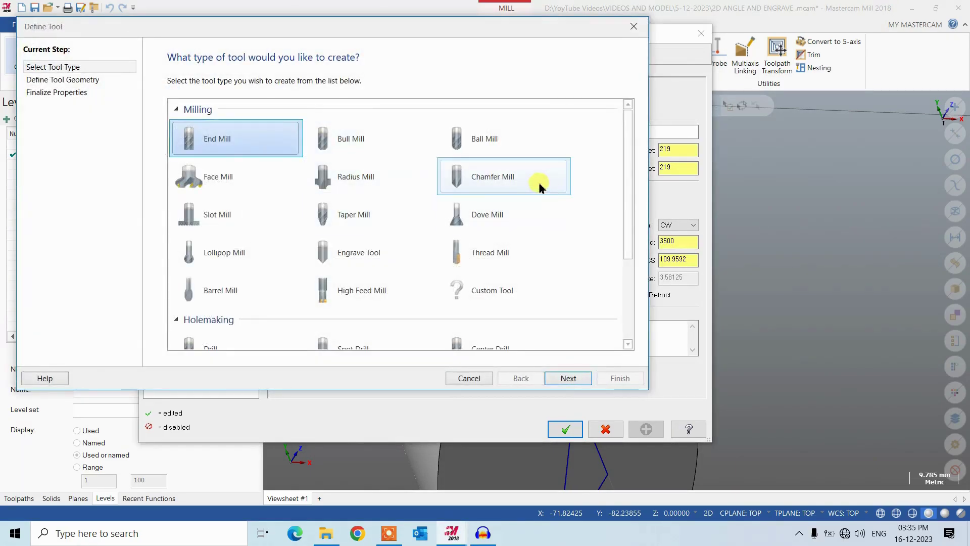
click(353, 253)
click(568, 378)
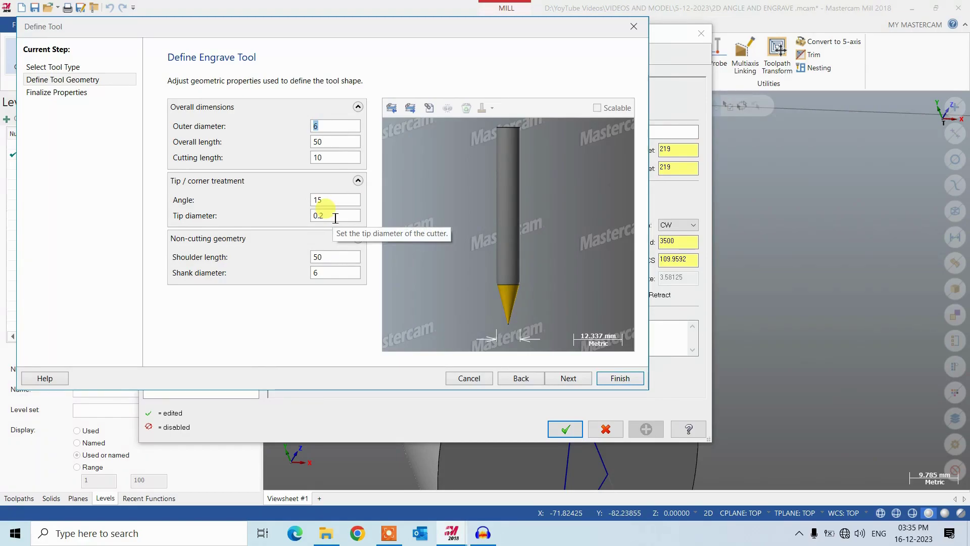
click(568, 377)
Set the engraving tool's spindle speed to 4000 and feed rate to 200, and finish the tool definition
double_click(374, 283)
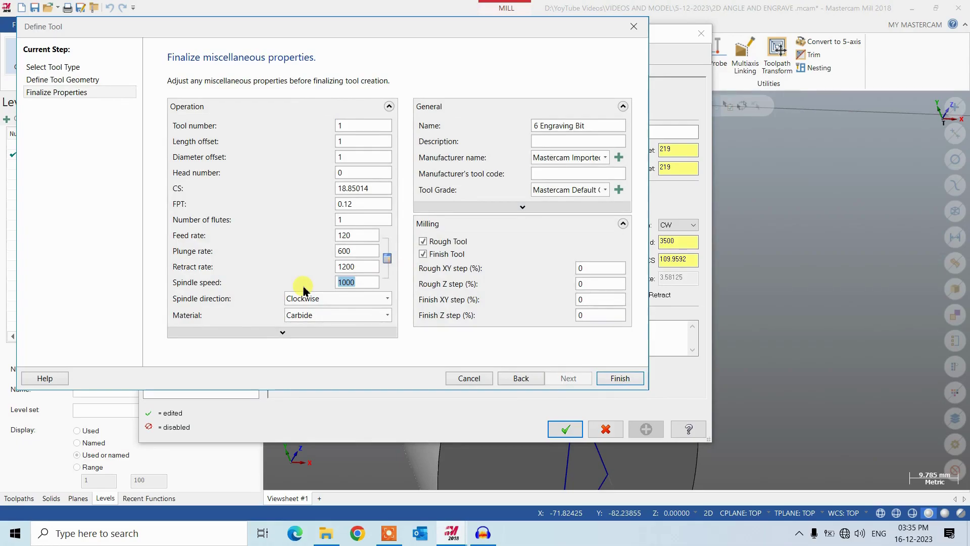
text(40)
text(0)
click(353, 263)
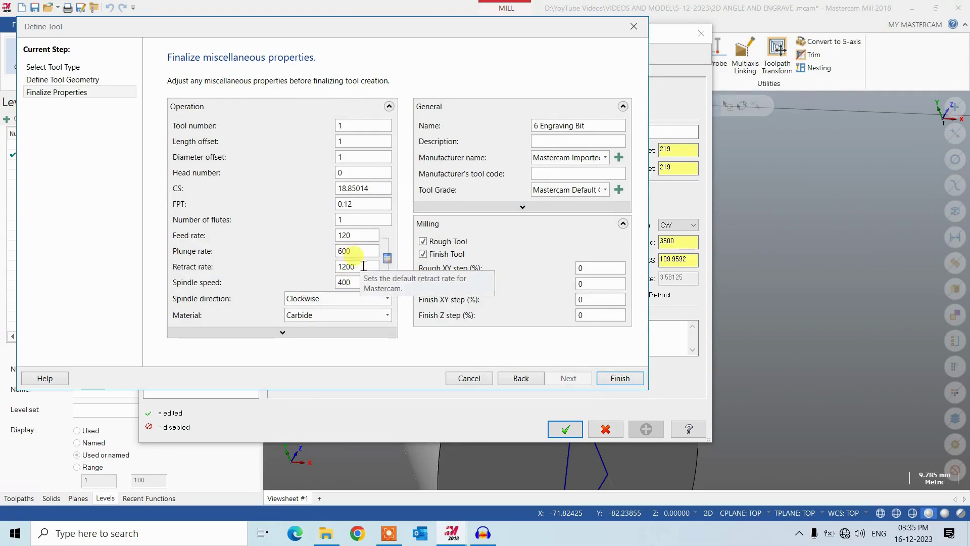
drag(360, 203, 288, 215)
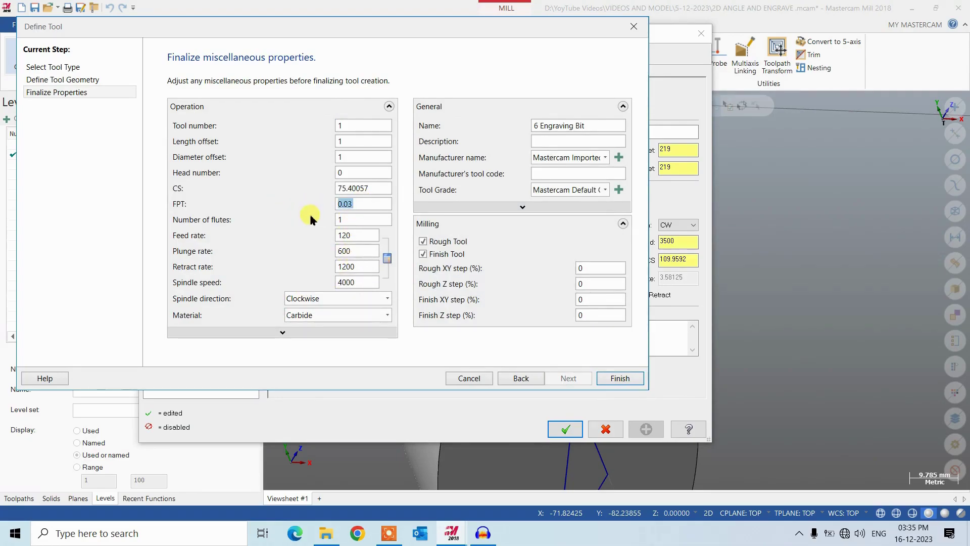
double_click(354, 235)
text(200)
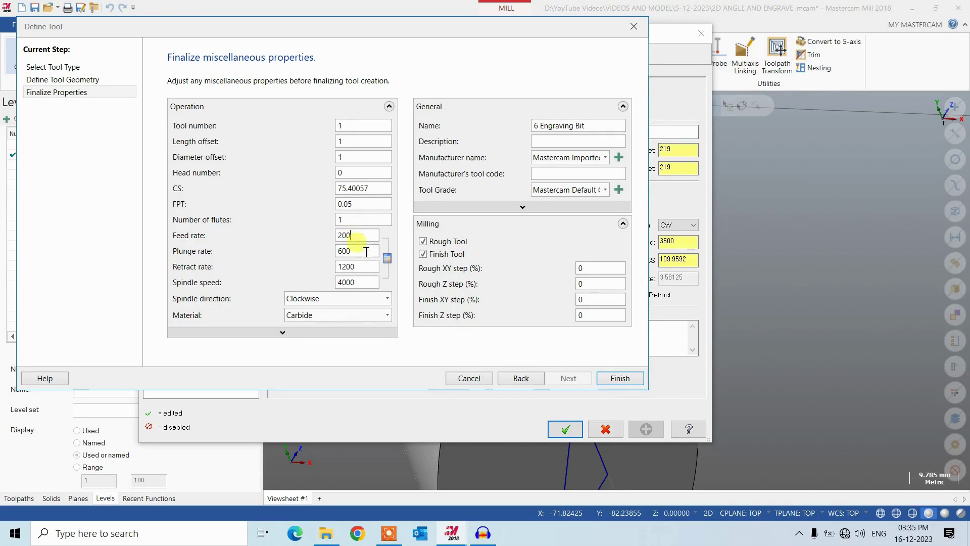
click(617, 378)
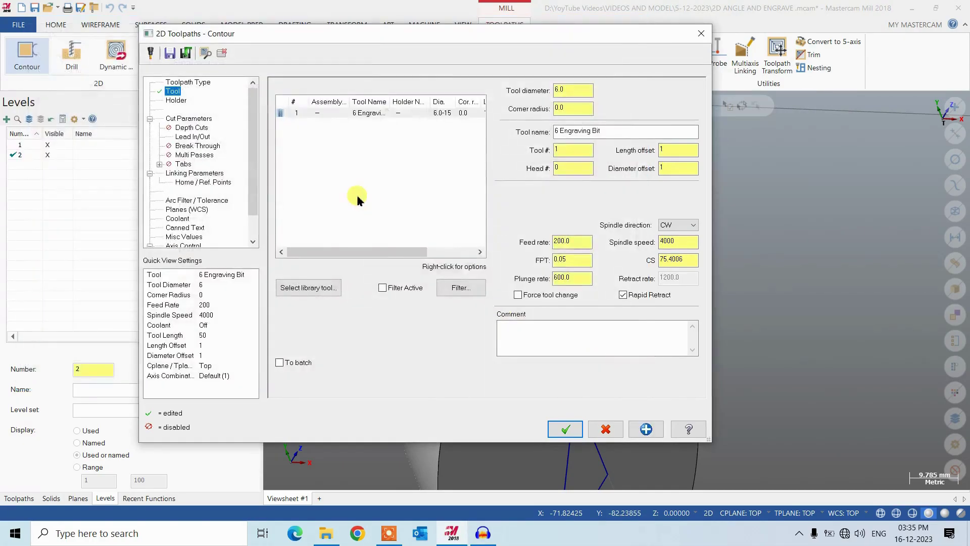
Set the contour's compensation type to Off and disable Lead In/Out
click(170, 119)
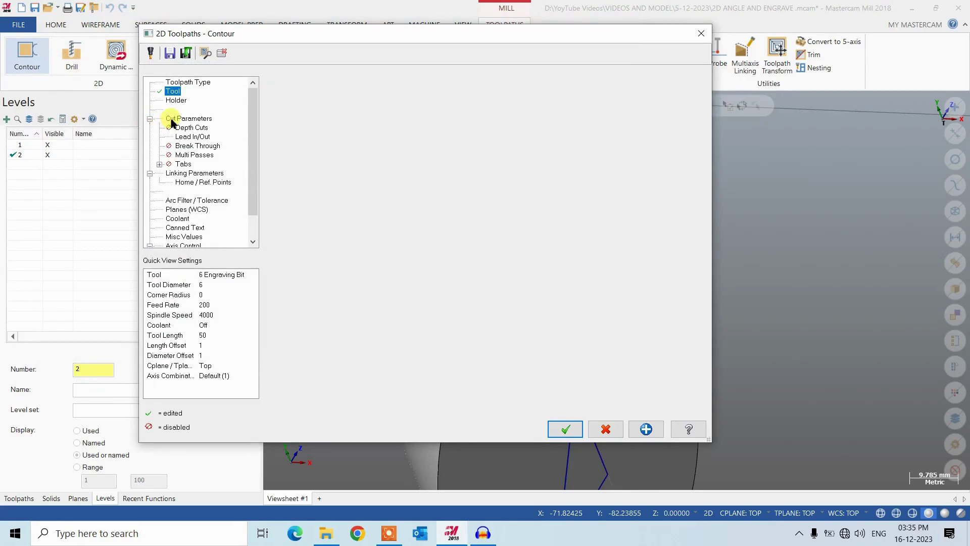
click(399, 106)
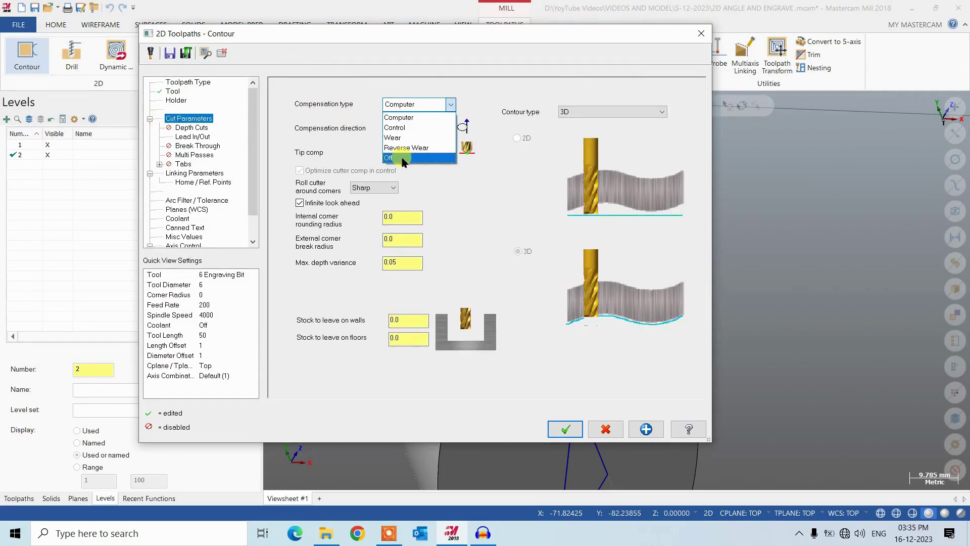
click(402, 159)
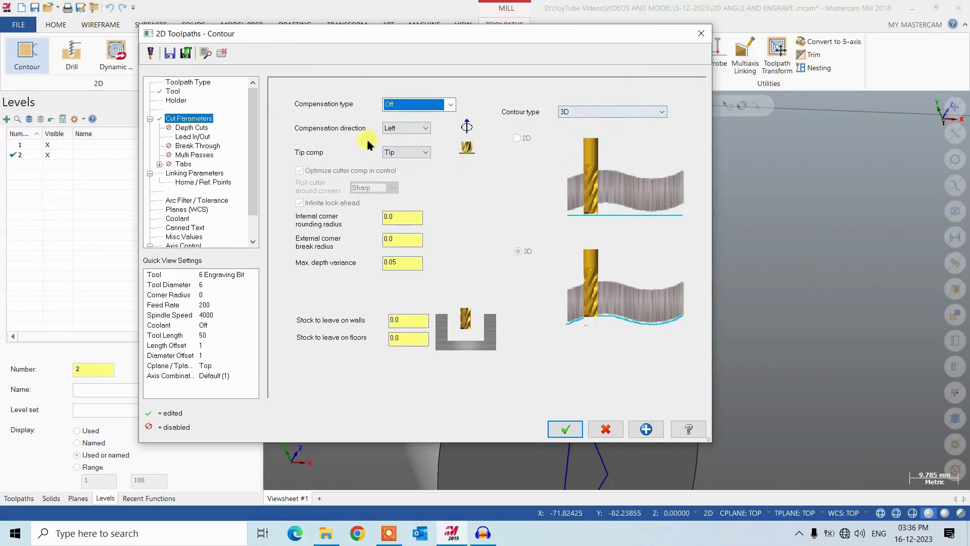
click(194, 137)
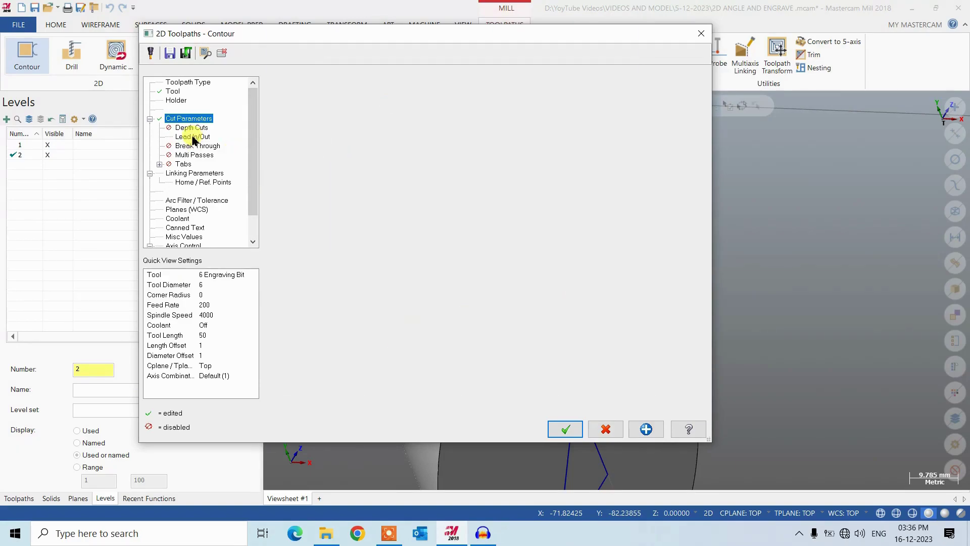
click(281, 86)
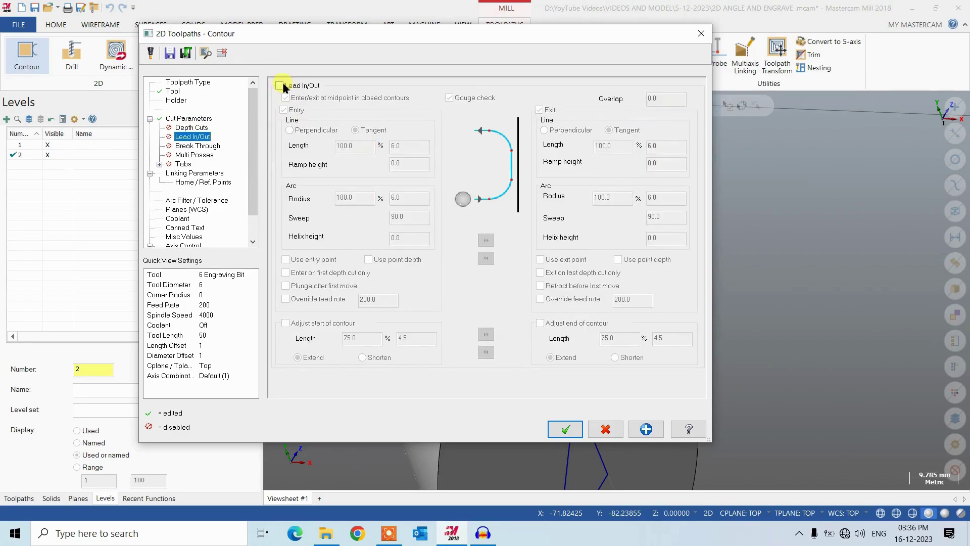
Set the absolute feed plane to 5.0, check the cut parameters and depth cuts, and generate the contour toolpath
click(191, 173)
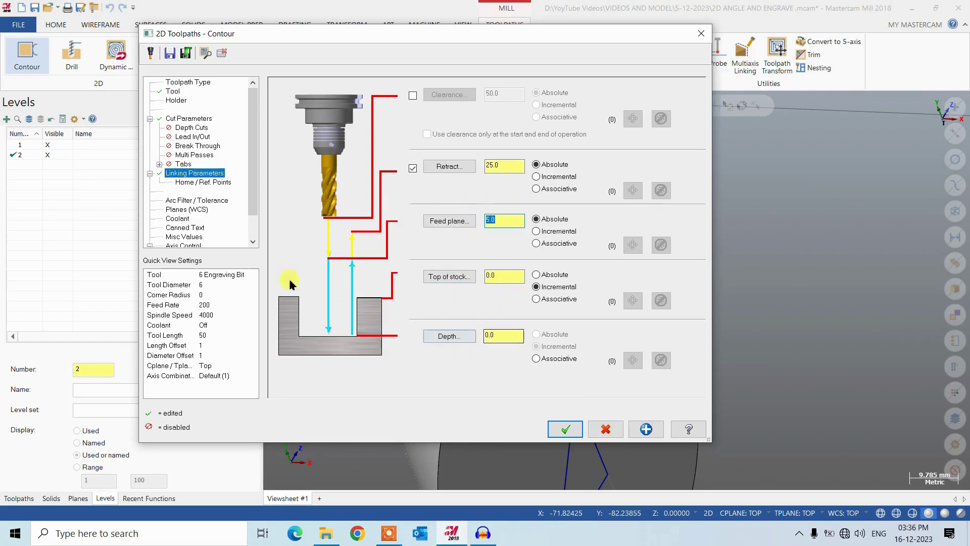
click(195, 119)
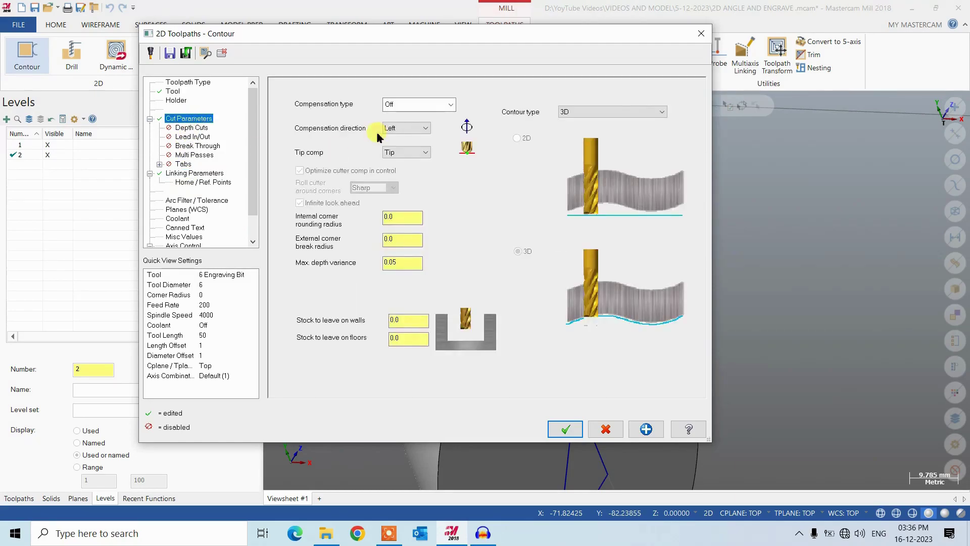
click(192, 128)
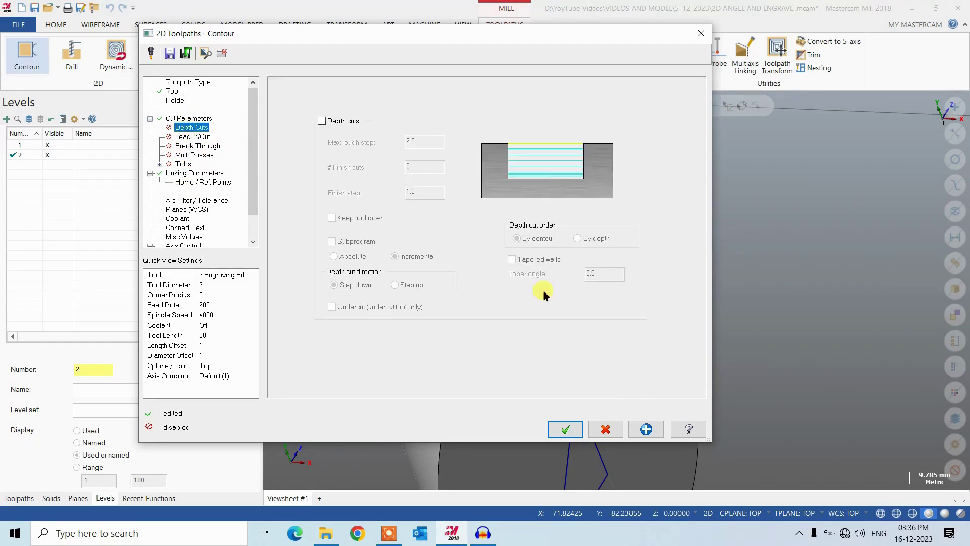
click(565, 429)
Edit the contour's linking parameters to a 50.0 absolute retract and an incremental feed plane, and accept them
scroll(494, 336, up, 5)
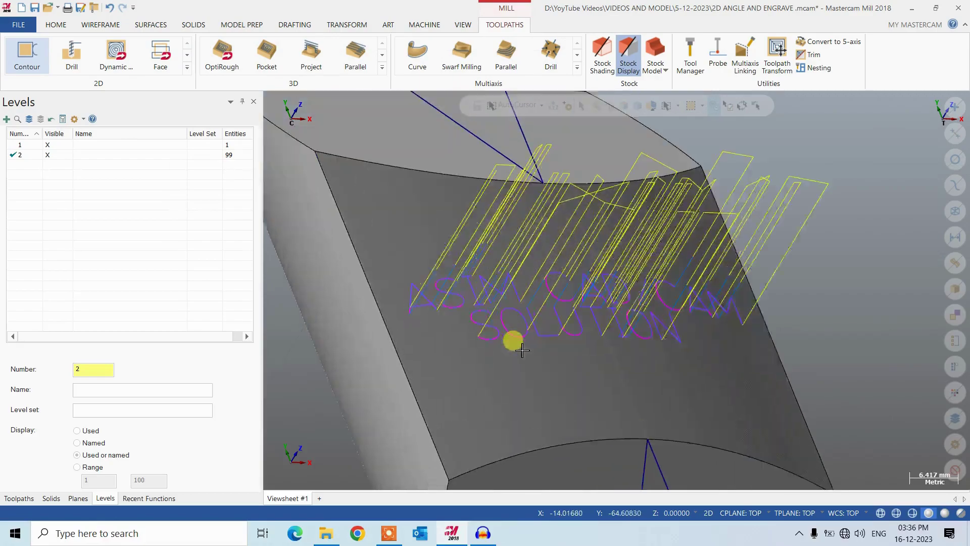
middle_drag(460, 342, 494, 308)
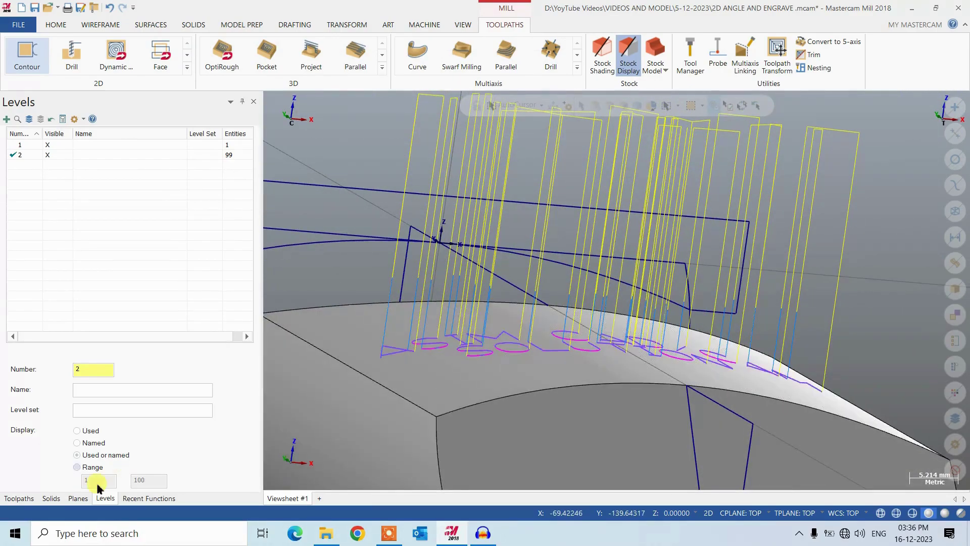
middle_drag(632, 445, 534, 281)
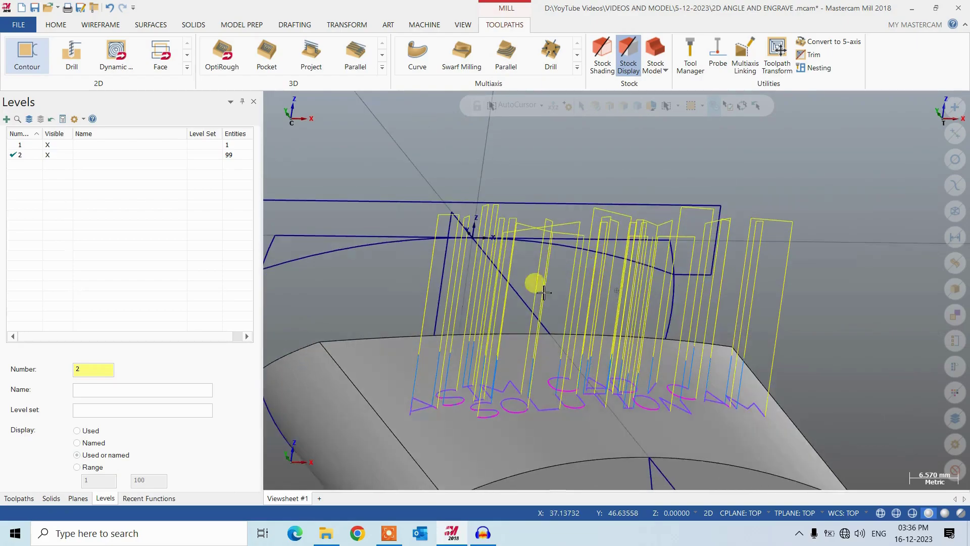
click(18, 498)
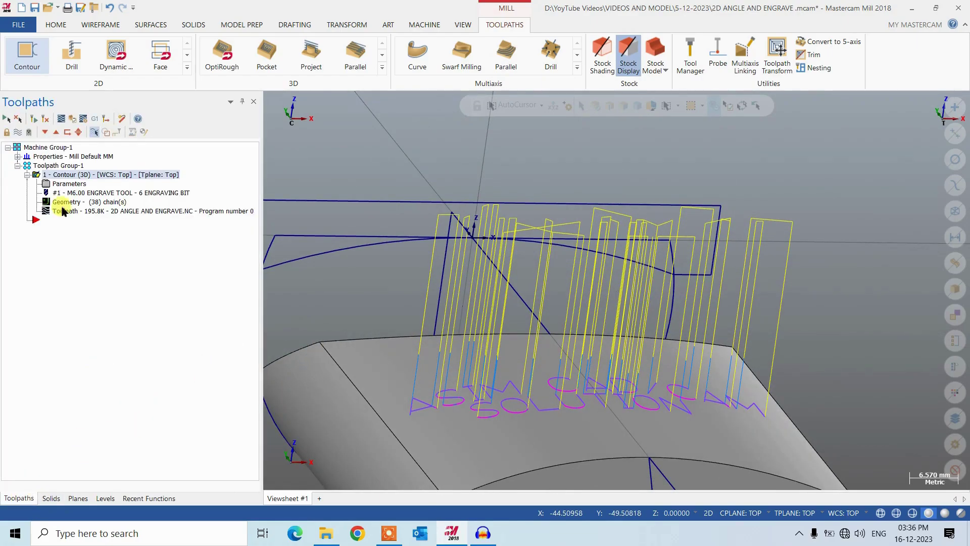
click(75, 185)
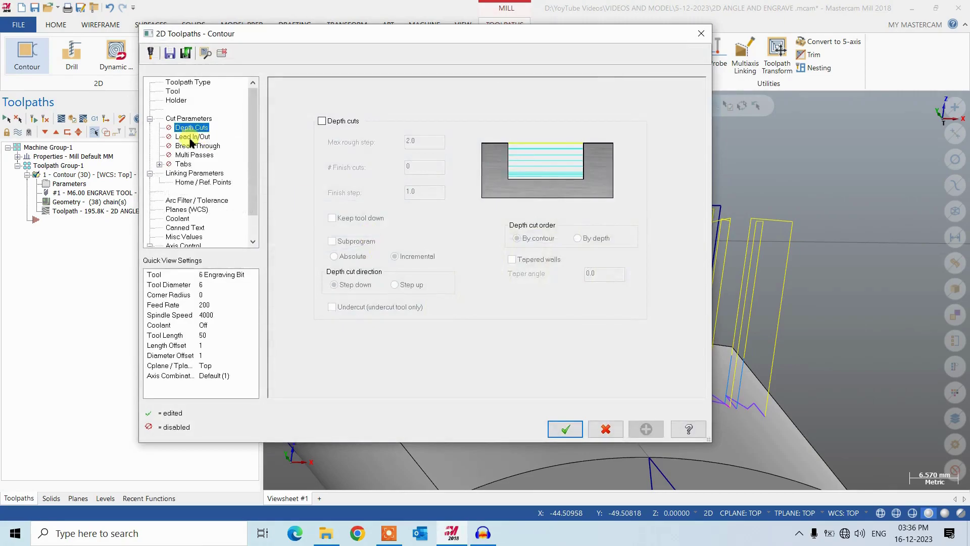
click(194, 173)
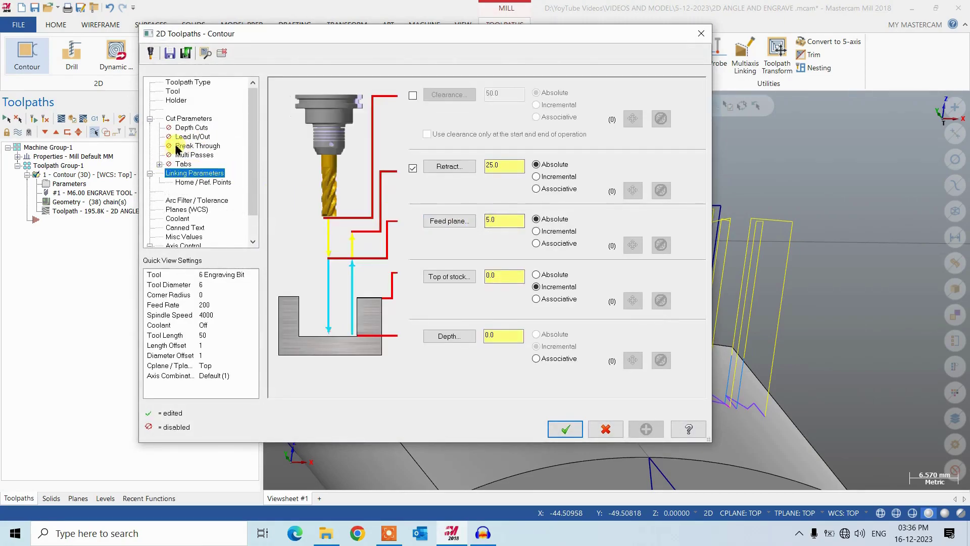
click(537, 231)
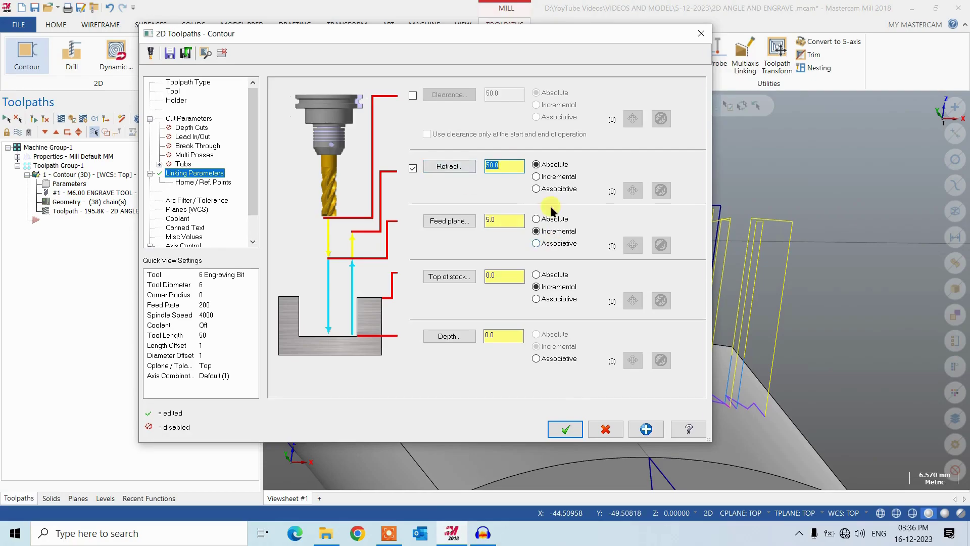
click(575, 426)
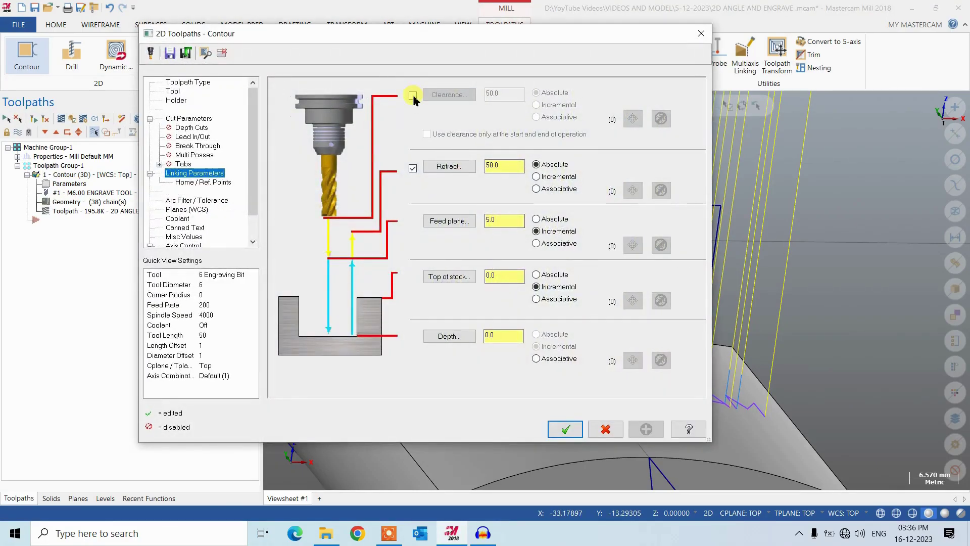
Enable the 50.0 absolute clearance, set the retract to 6.0 absolute and the feed plane to 5.0 incremental, and accept the changes
click(413, 95)
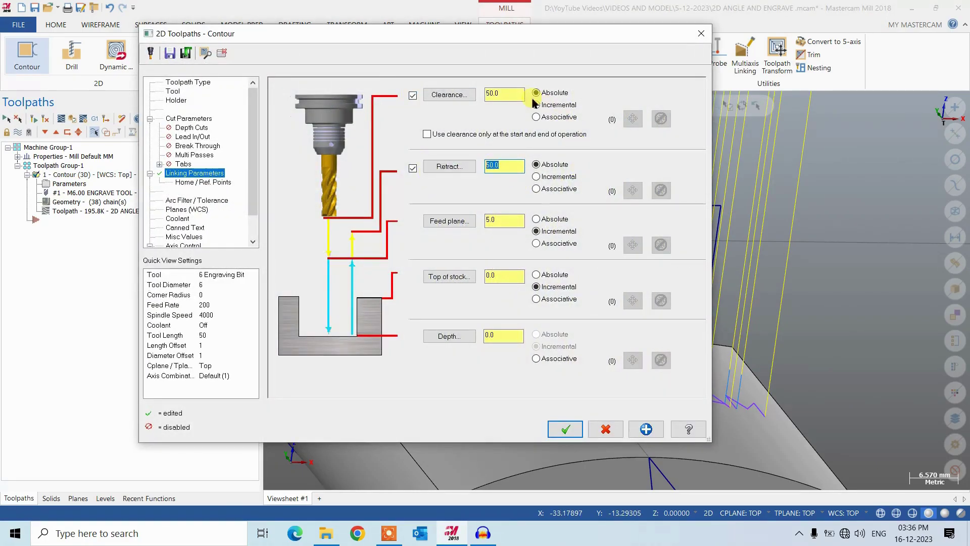
click(523, 222)
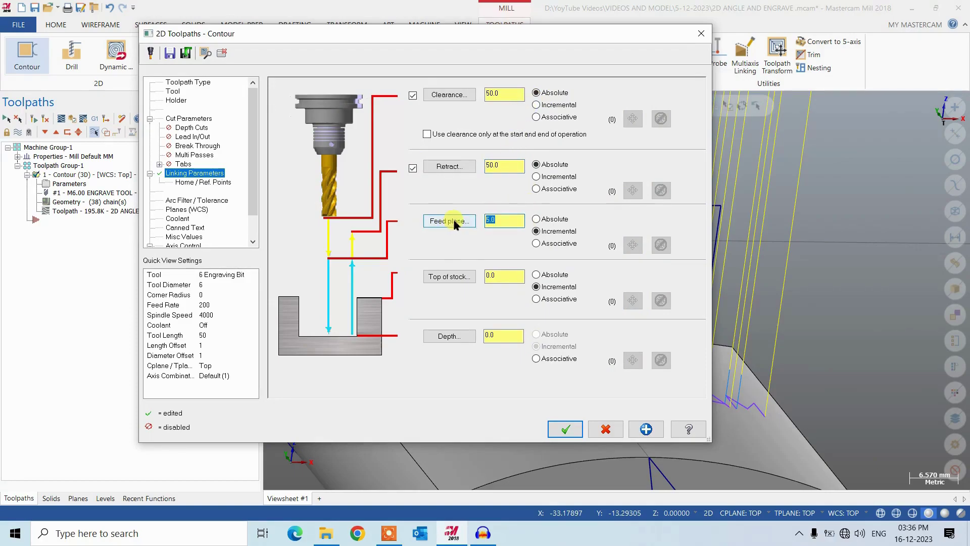
text(4)
click(503, 166)
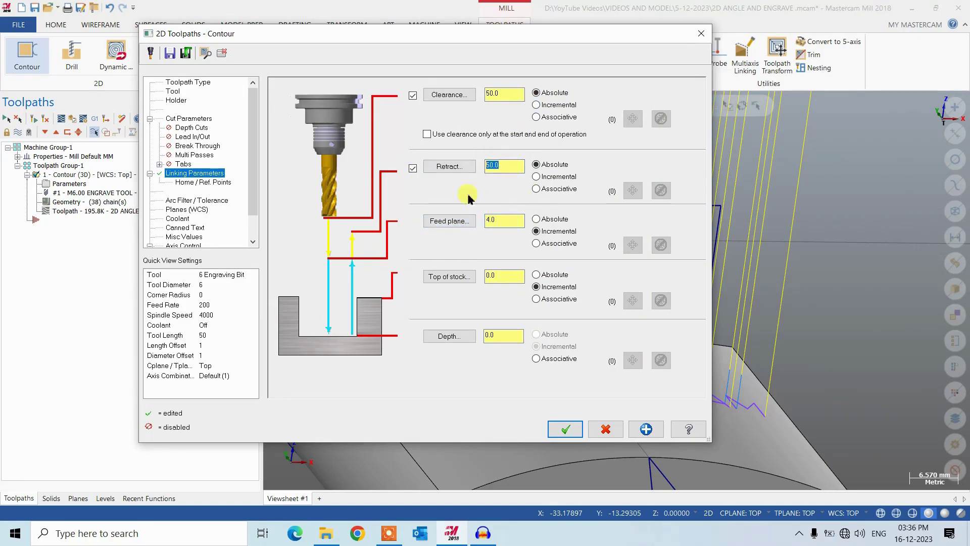
click(503, 220)
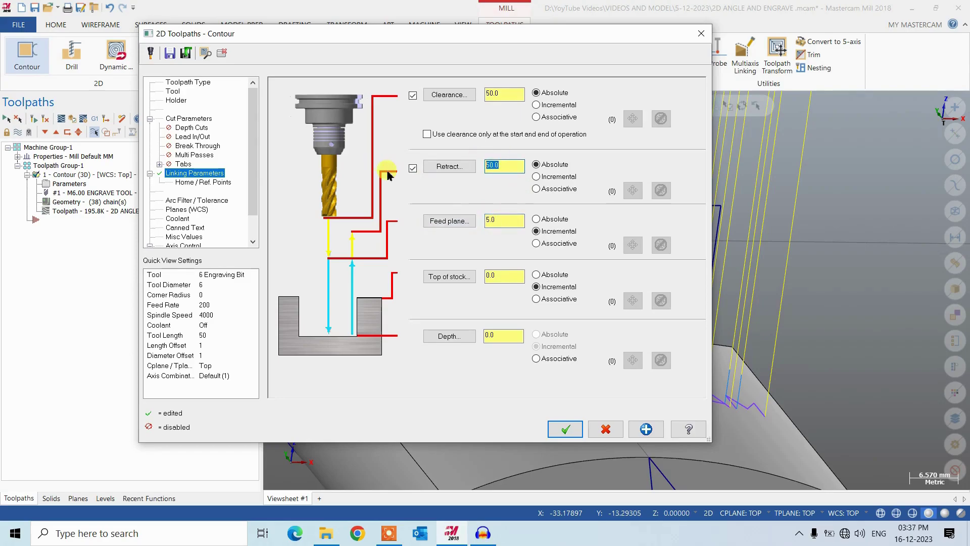
text(6)
click(562, 431)
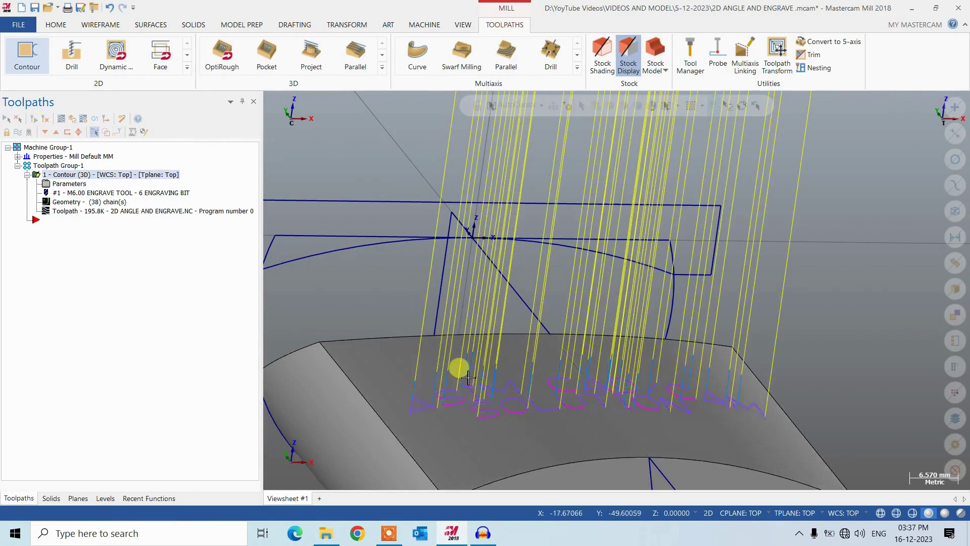
Restrict the contour's clearance to the start and end of the operation, make the 5.0 feed plane absolute, and regenerate the toolpath
scroll(468, 378, down, 4)
scroll(514, 268, up, 1)
scroll(453, 458, up, 8)
middle_drag(443, 457, 494, 390)
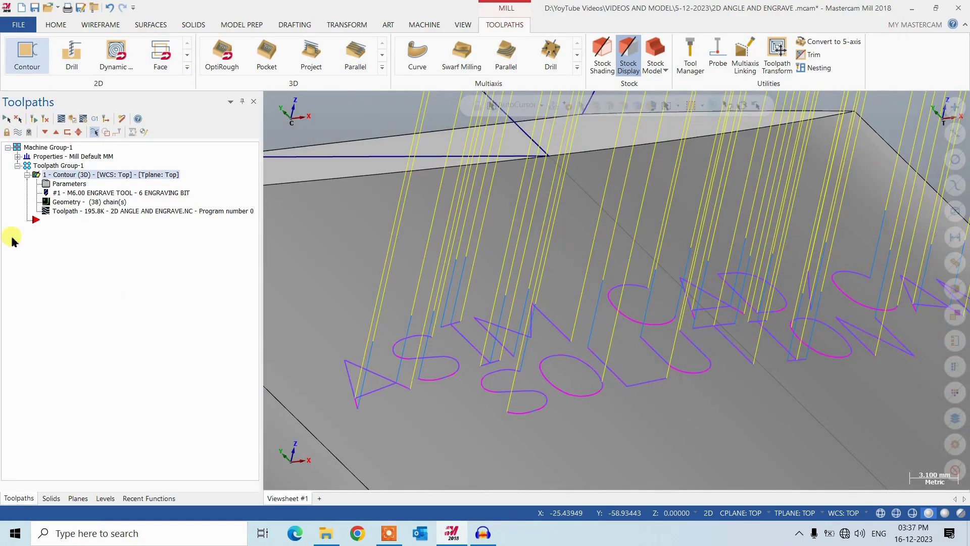
click(64, 185)
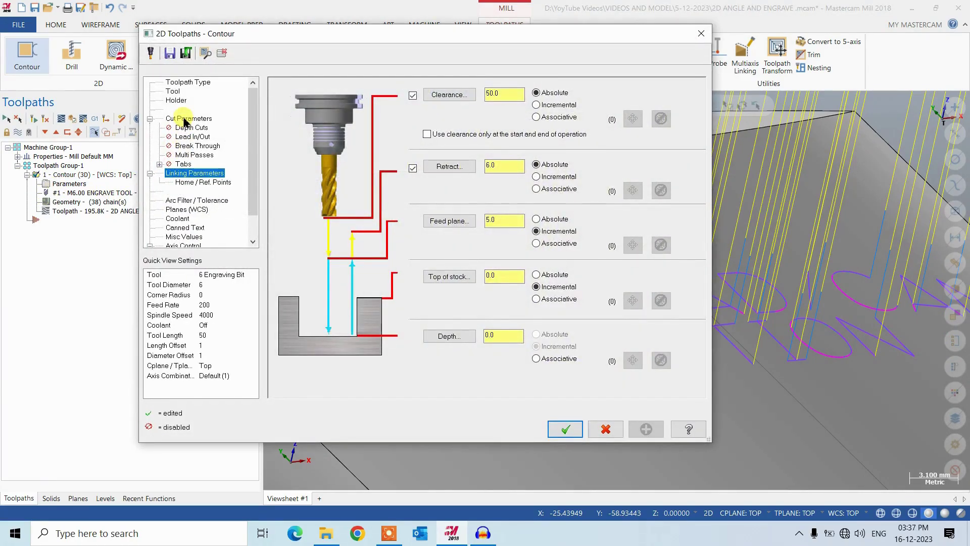
click(186, 120)
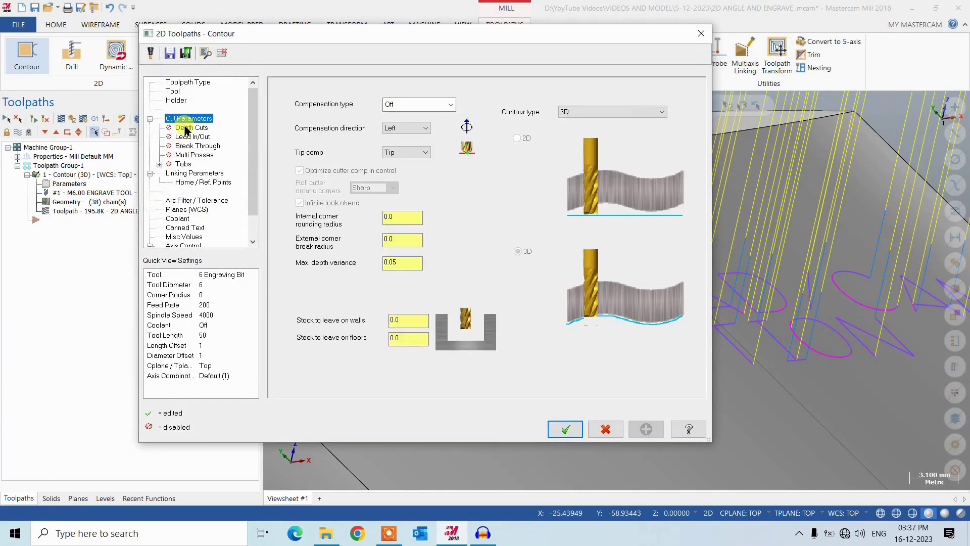
click(190, 174)
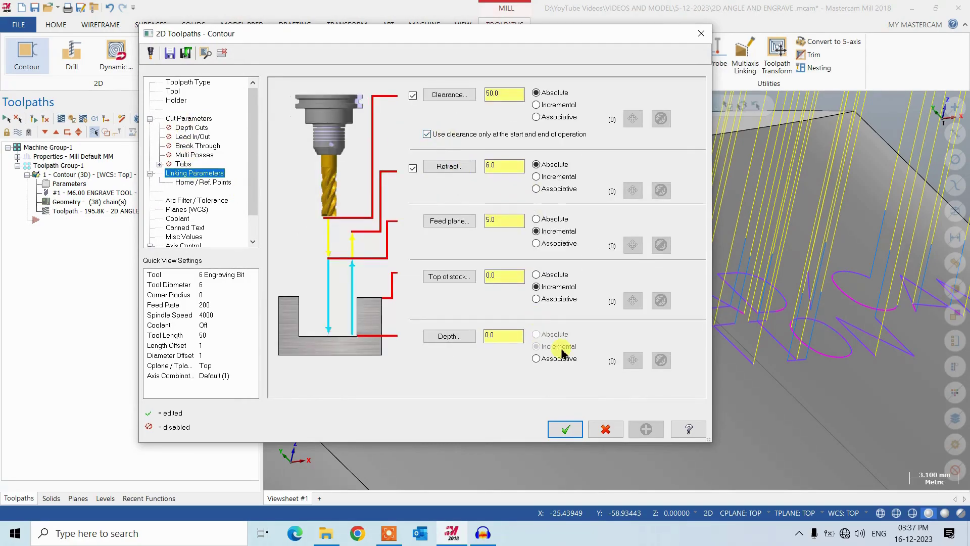
click(546, 220)
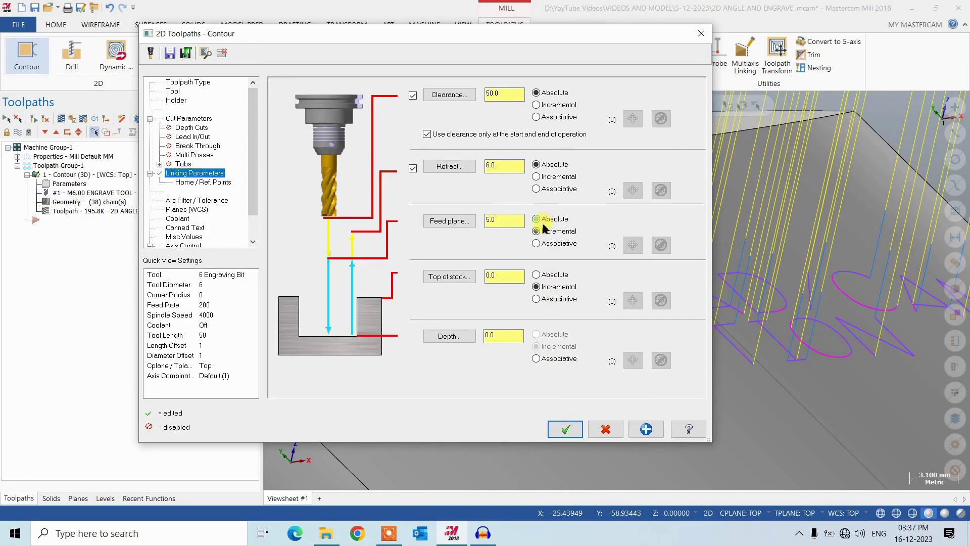
click(565, 428)
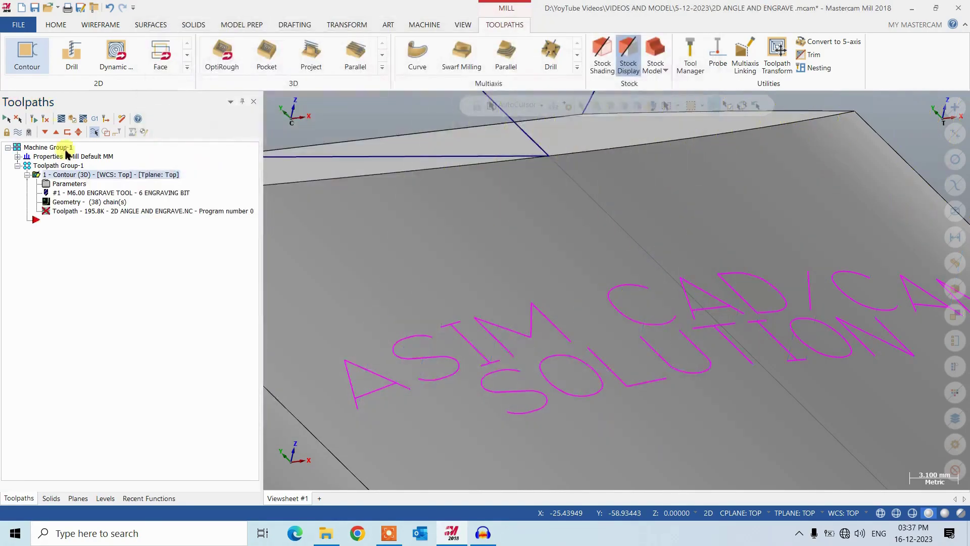
click(37, 124)
middle_drag(458, 347, 173, 263)
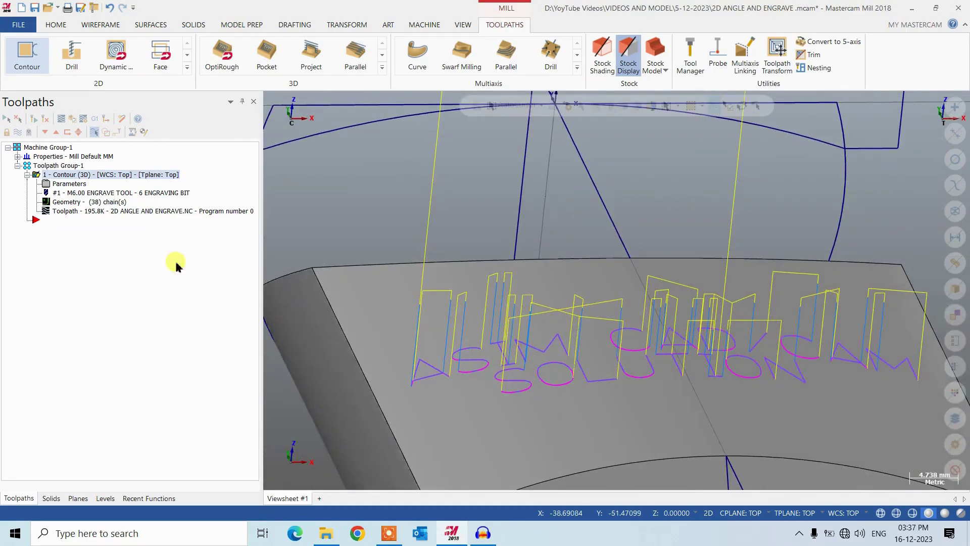
Set the contour's linking depth to -0.3 and regenerate the toolpath
middle_drag(420, 393, 455, 348)
click(880, 512)
mouse_move(475, 399)
middle_down()
mouse_move(463, 338)
mouse_move(463, 362)
mouse_move(502, 349)
mouse_move(623, 374)
middle_up()
click(928, 512)
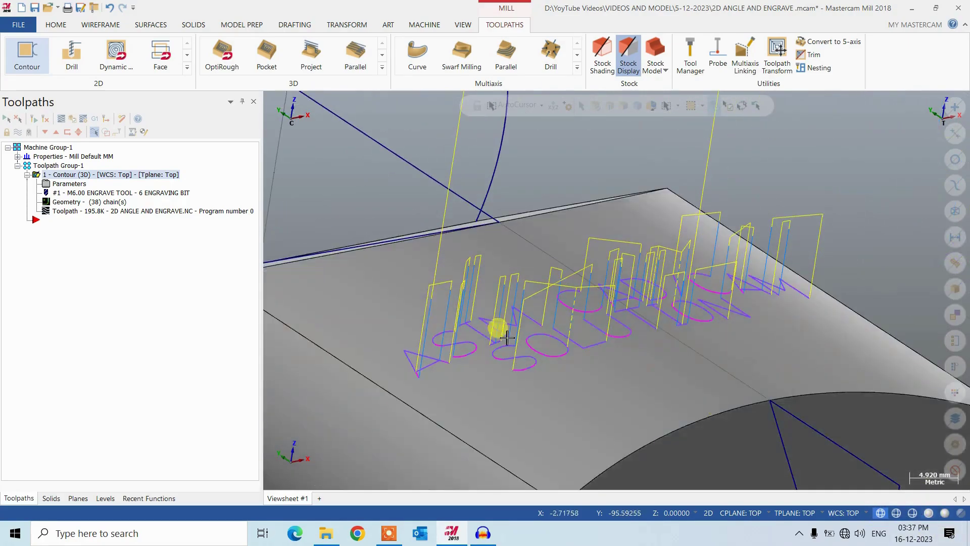
click(71, 184)
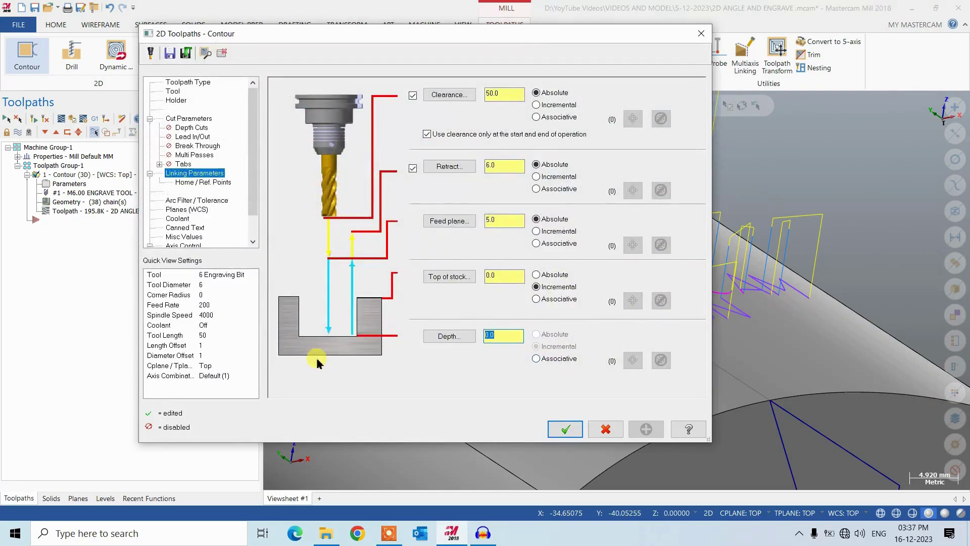
text(-0.3)
key(Return)
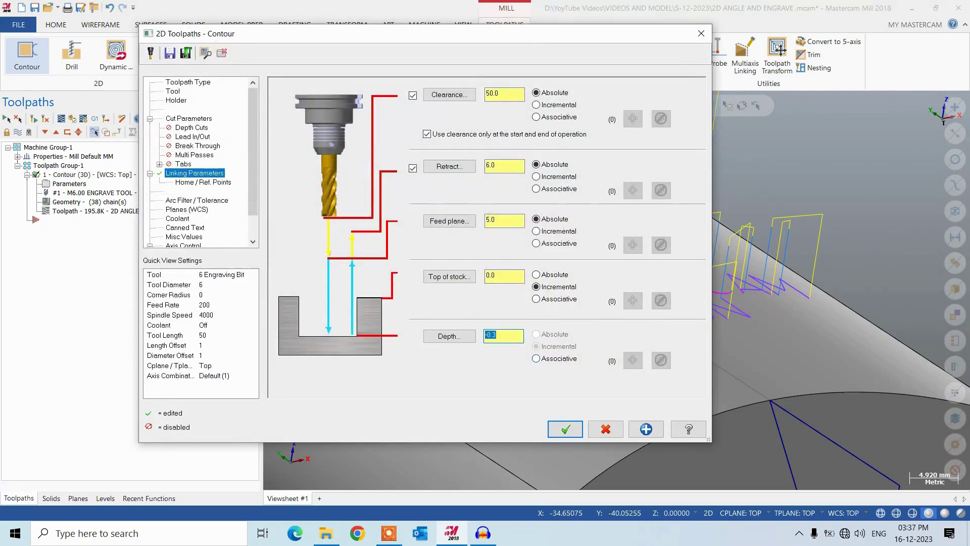
click(566, 429)
click(33, 118)
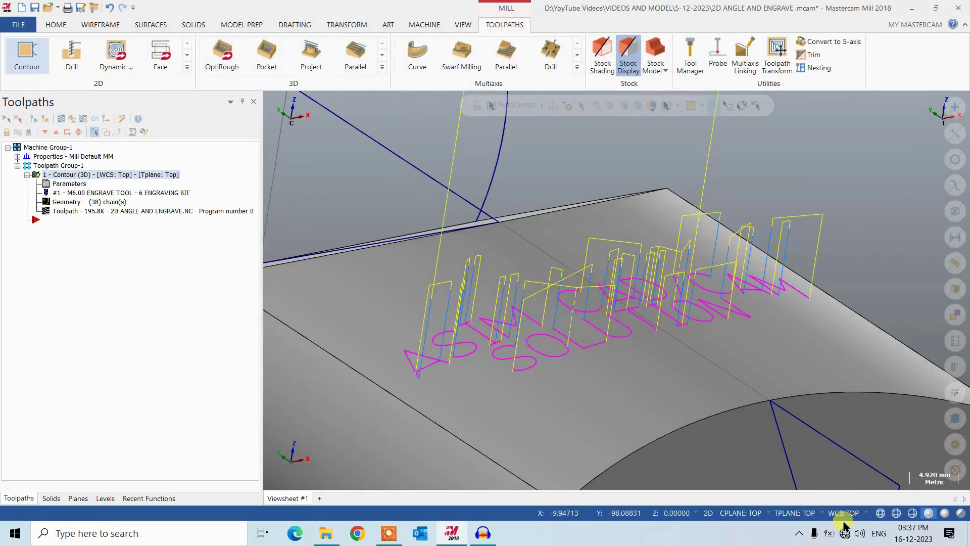
Enable depth cuts for the contour with a max rough step of 0.12 and regenerate the toolpath
scroll(468, 365, up, 2)
scroll(389, 381, up, 1)
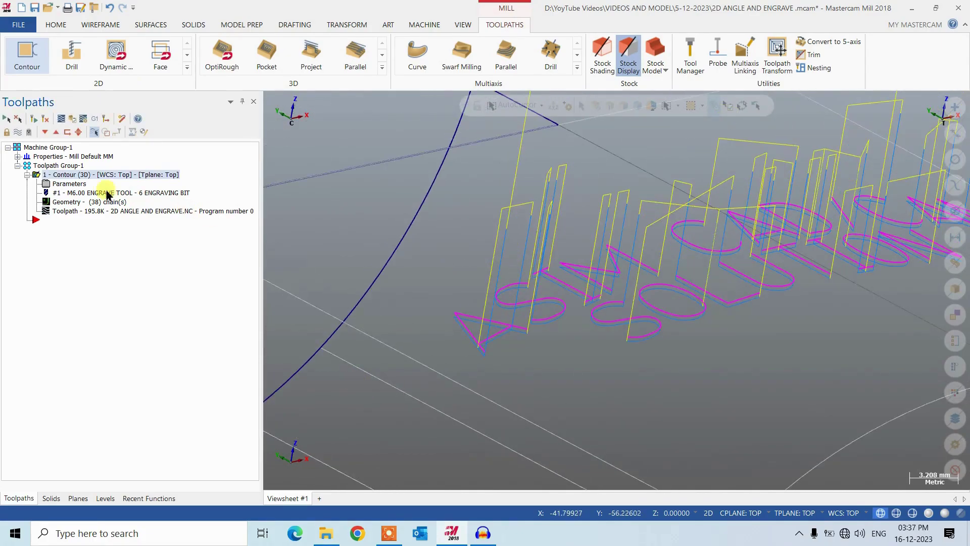
click(76, 184)
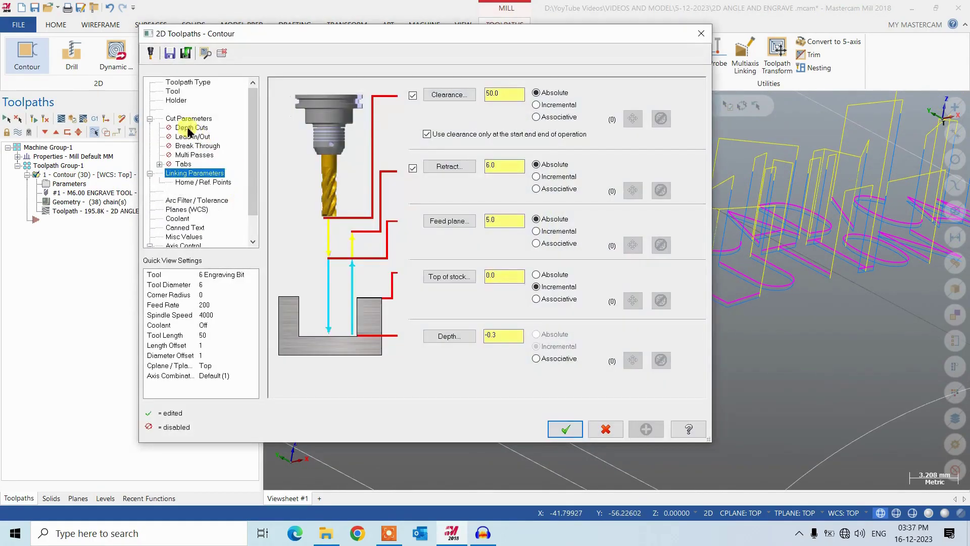
click(191, 127)
click(330, 123)
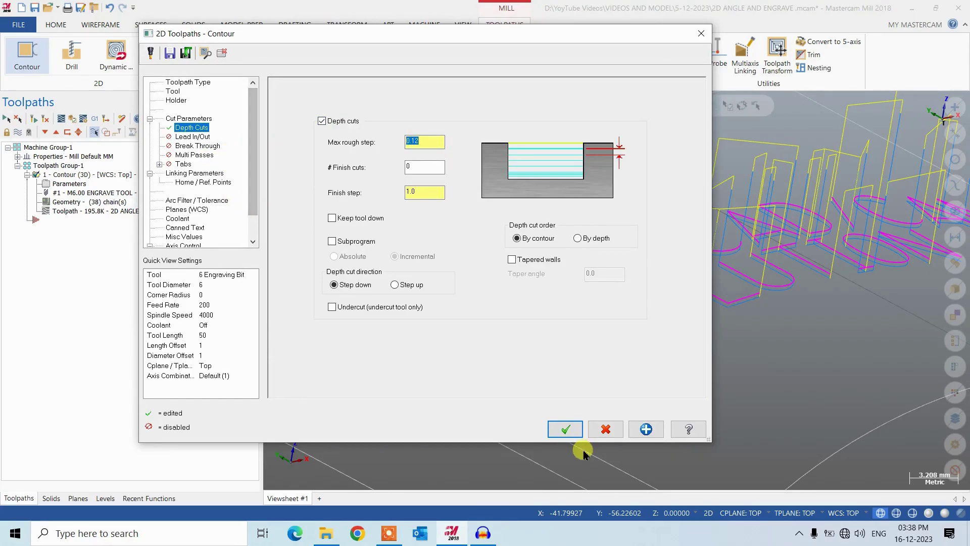
click(562, 430)
middle_drag(494, 365, 734, 255)
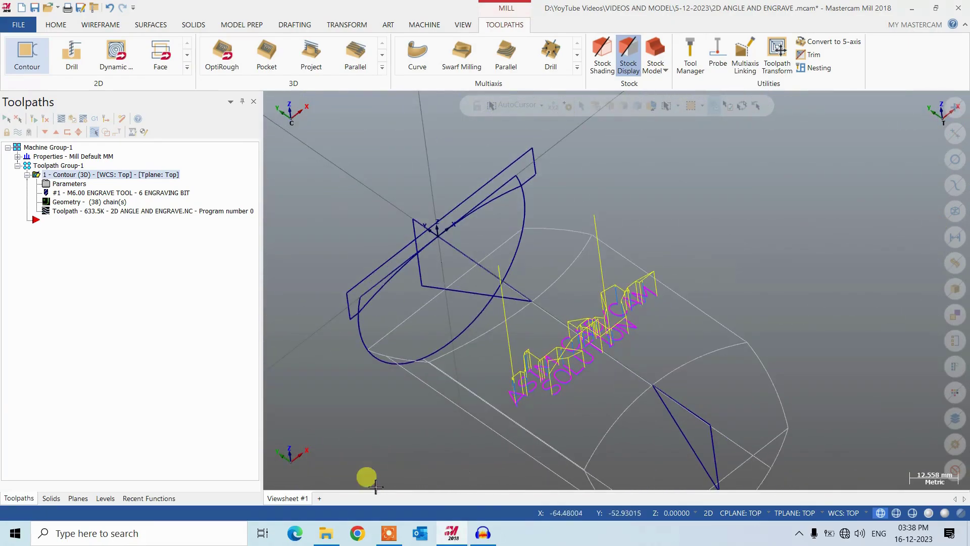
Return the solid to shaded display and save the file
mouse_move(390, 533)
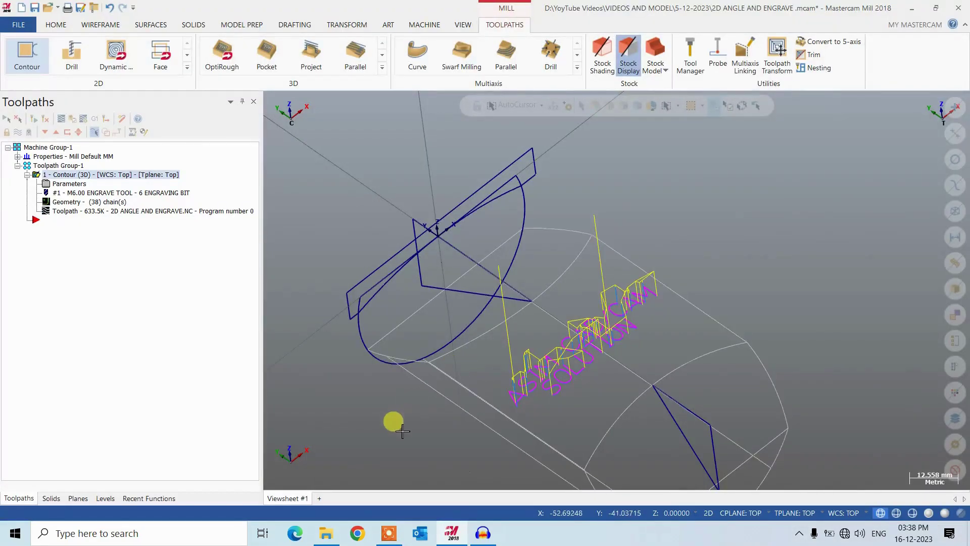
middle_drag(669, 229, 622, 349)
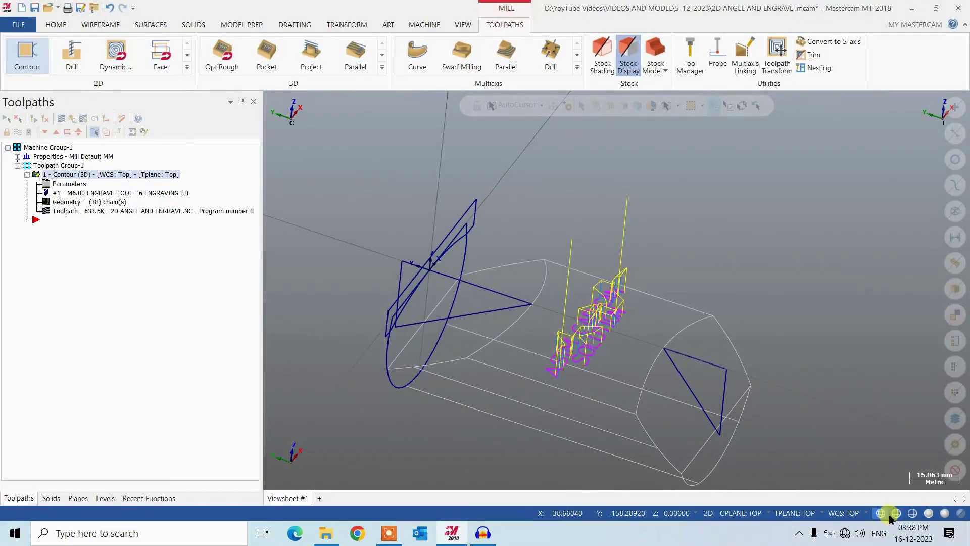
click(929, 513)
mouse_move(872, 492)
middle_down()
mouse_move(457, 295)
mouse_move(474, 314)
middle_up()
key(ctrl+s)
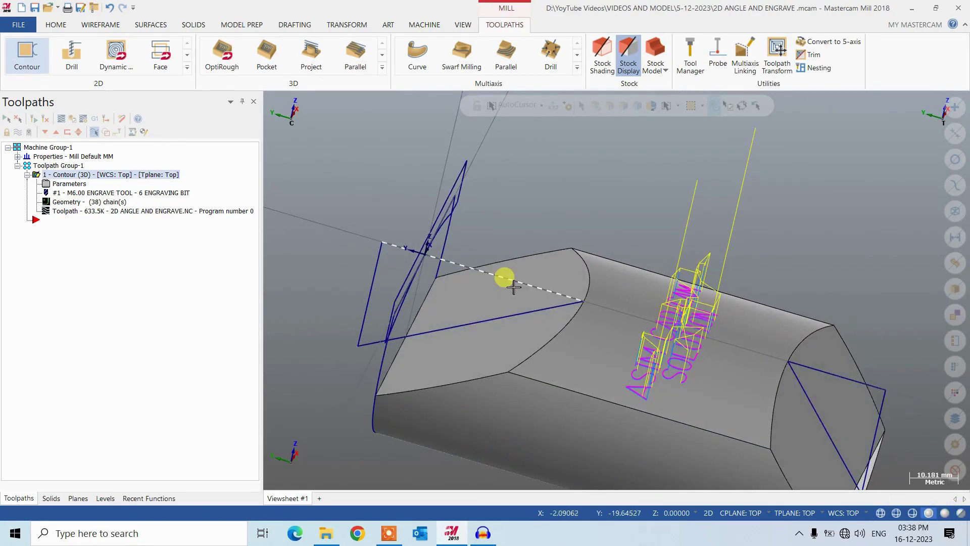
Switch to the top view, add level 3 as the active level, and hide level 2
click(104, 498)
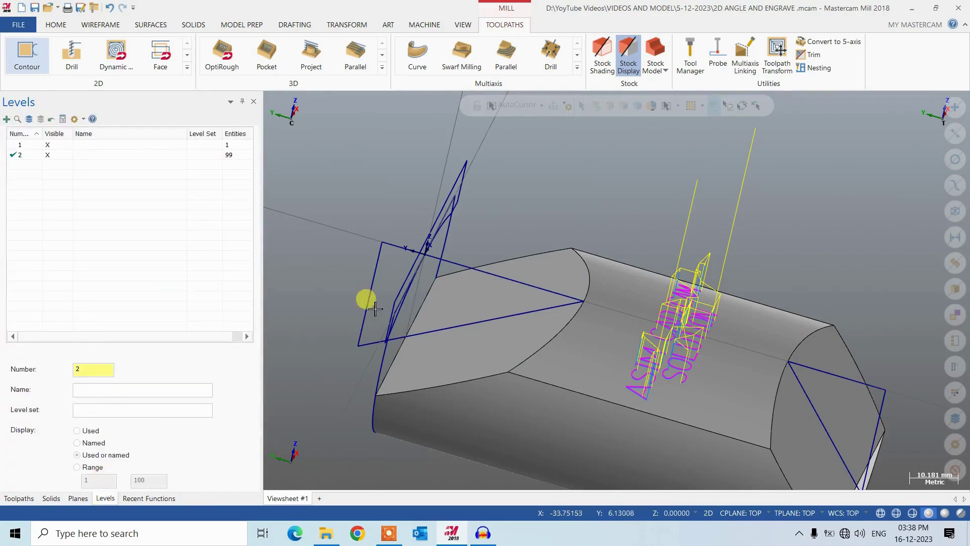
right_click(389, 260)
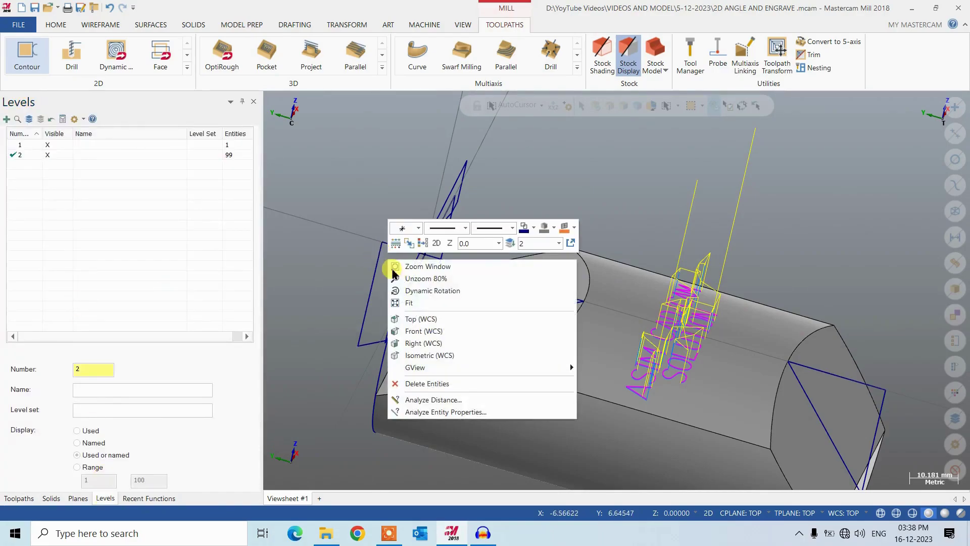
click(419, 318)
scroll(477, 413, down, 1)
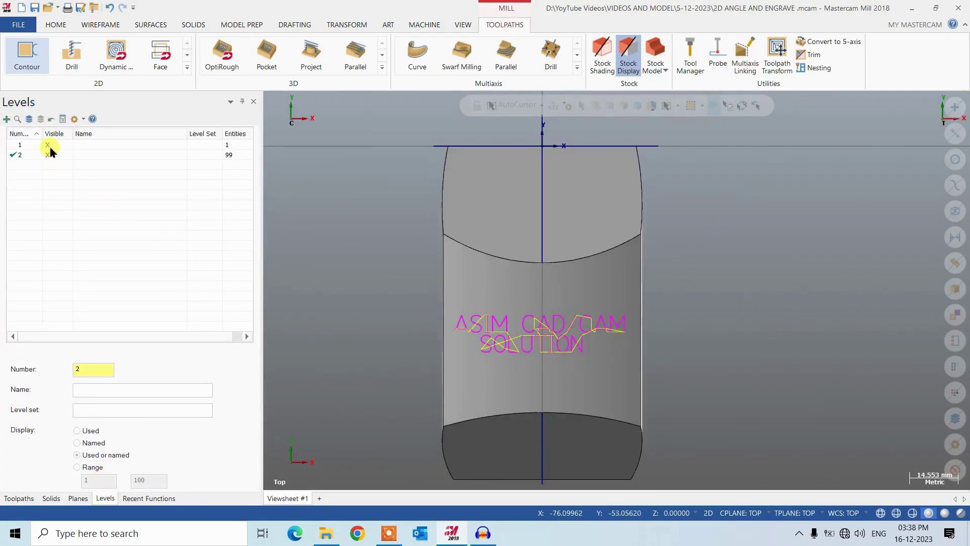
scroll(435, 323, down, 1)
click(7, 119)
click(54, 155)
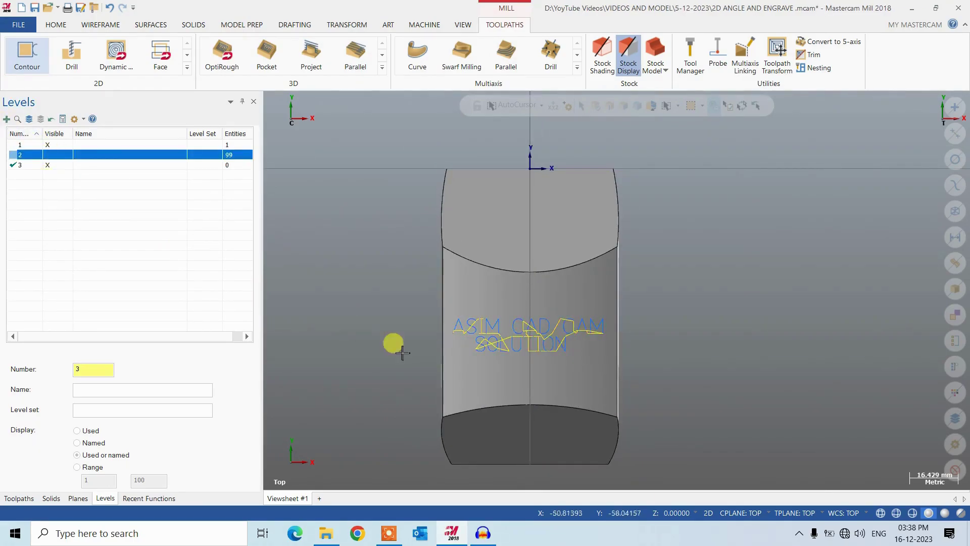
Draw a horizontal midpoint line, slightly wider than the solid, centred on the lowest point of the upper curved edge
scroll(391, 303, up, 2)
click(101, 25)
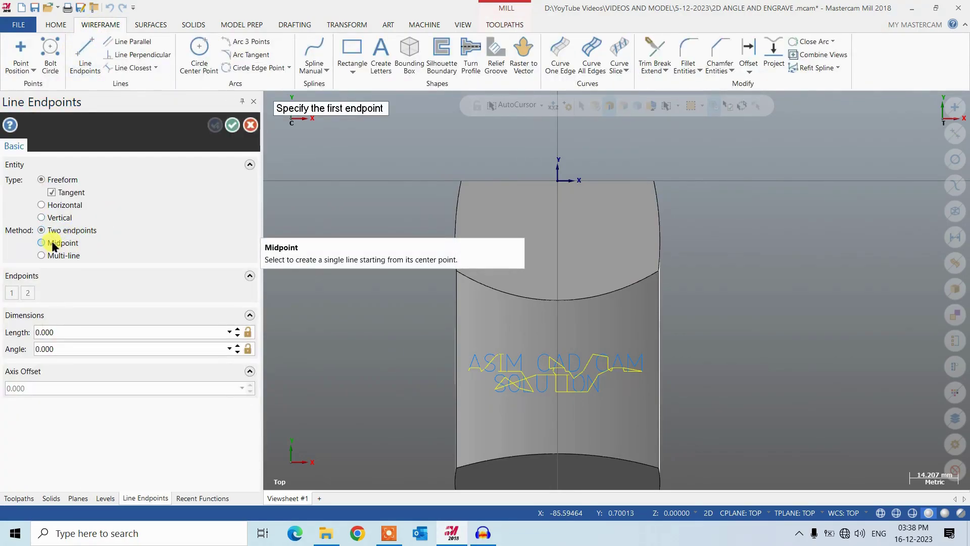
click(52, 244)
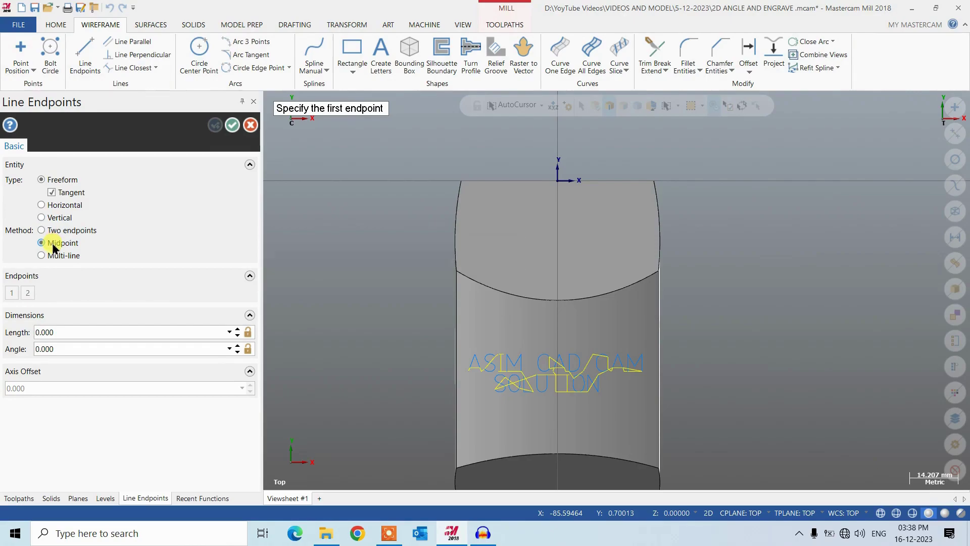
click(559, 303)
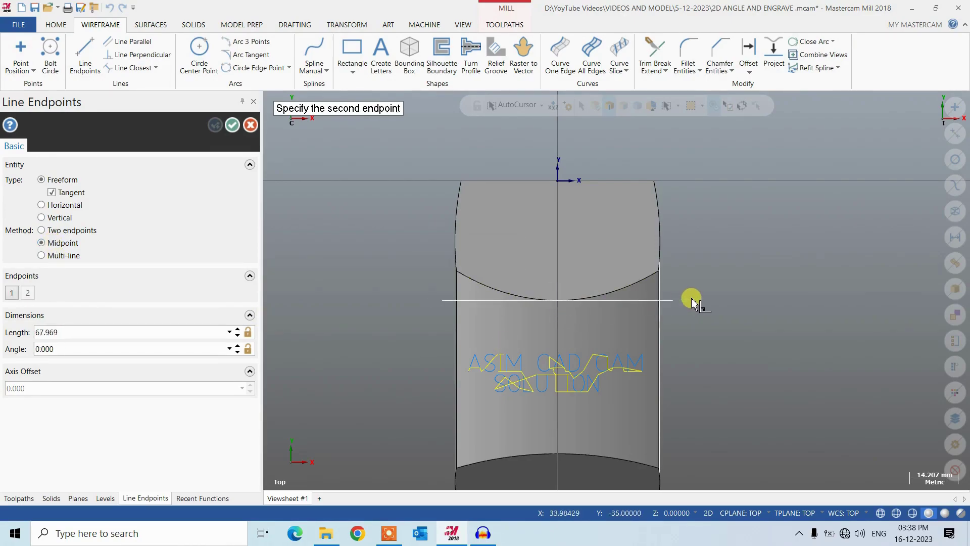
click(664, 301)
click(232, 125)
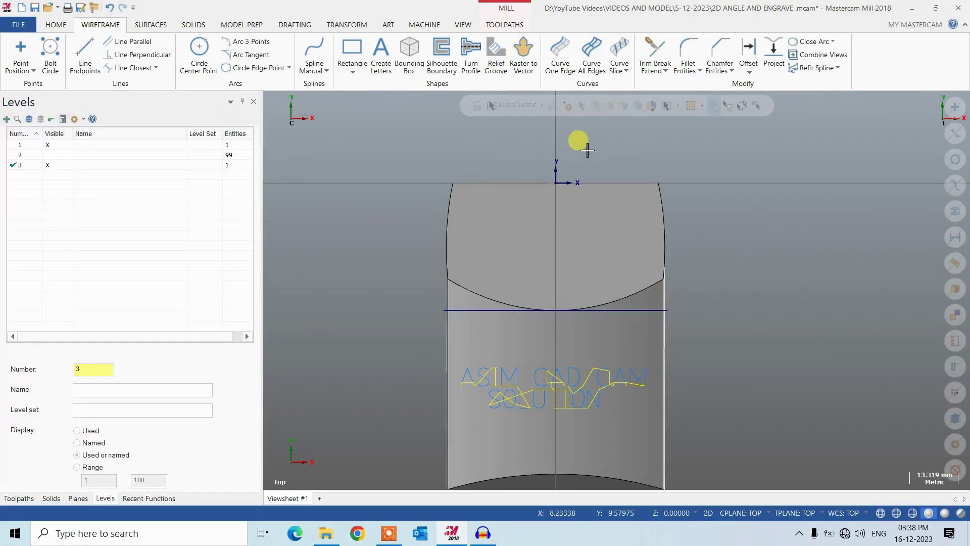
Dimension the vertical distance from the origin to the midpoint of the horizontal line, placing it beside the solid
scroll(587, 150, up, 1)
click(294, 26)
click(66, 42)
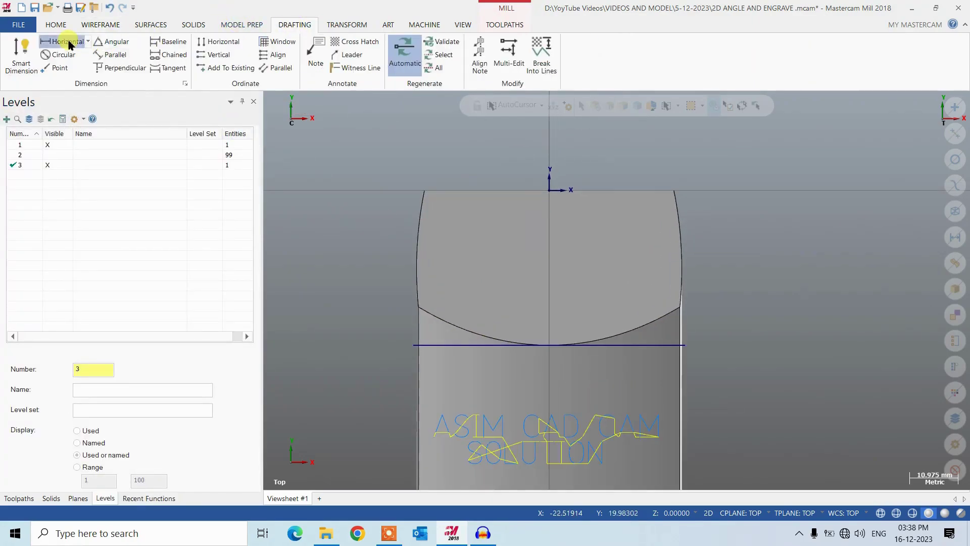
click(547, 190)
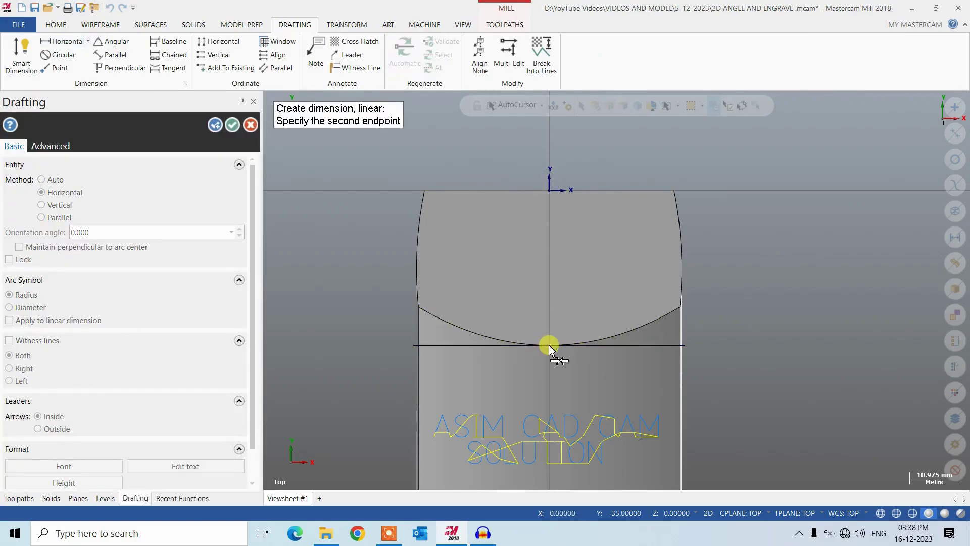
click(552, 345)
click(786, 229)
scroll(573, 263, down, 2)
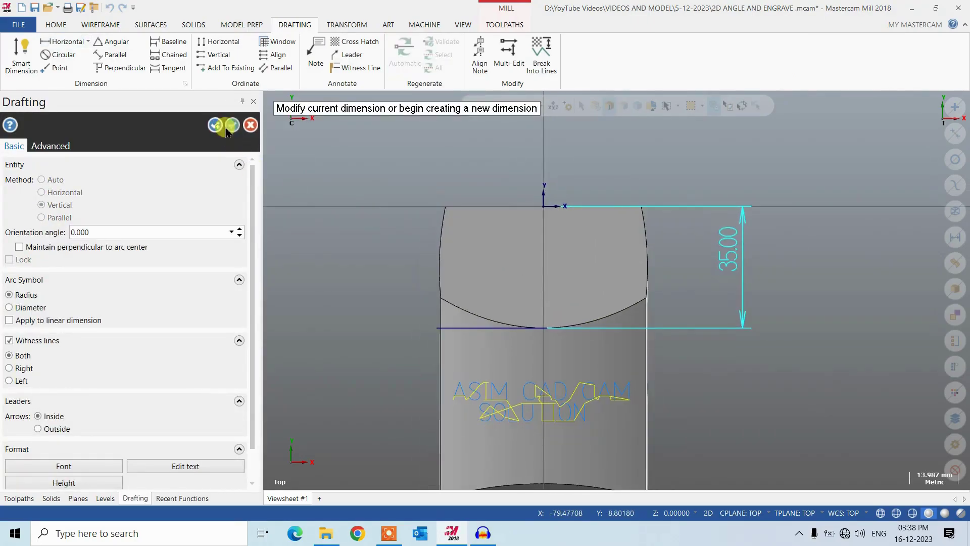
click(232, 124)
Dimension the vertical distance from the solid's lower end edge to the crest of its lower curved edge, placing it beside the solid
scroll(581, 233, down, 1)
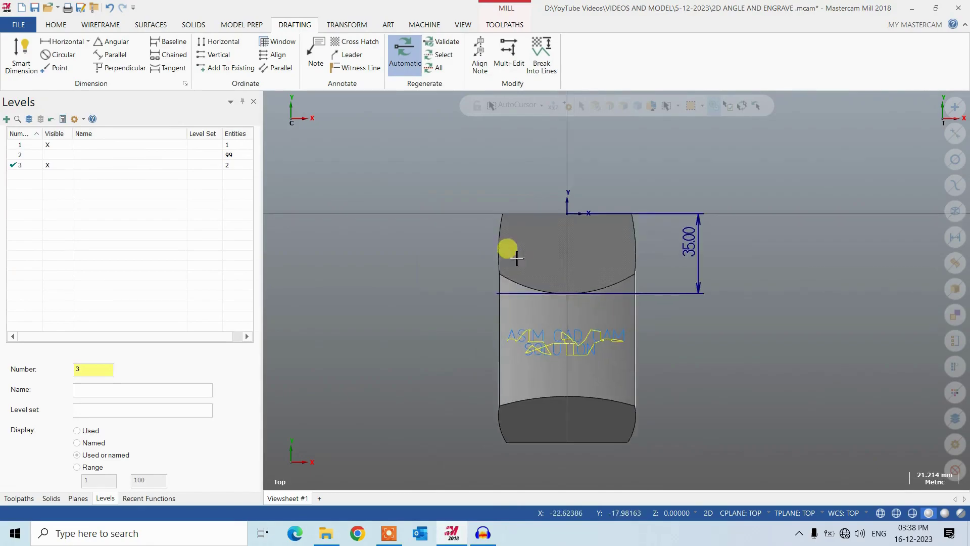
scroll(561, 353, up, 1)
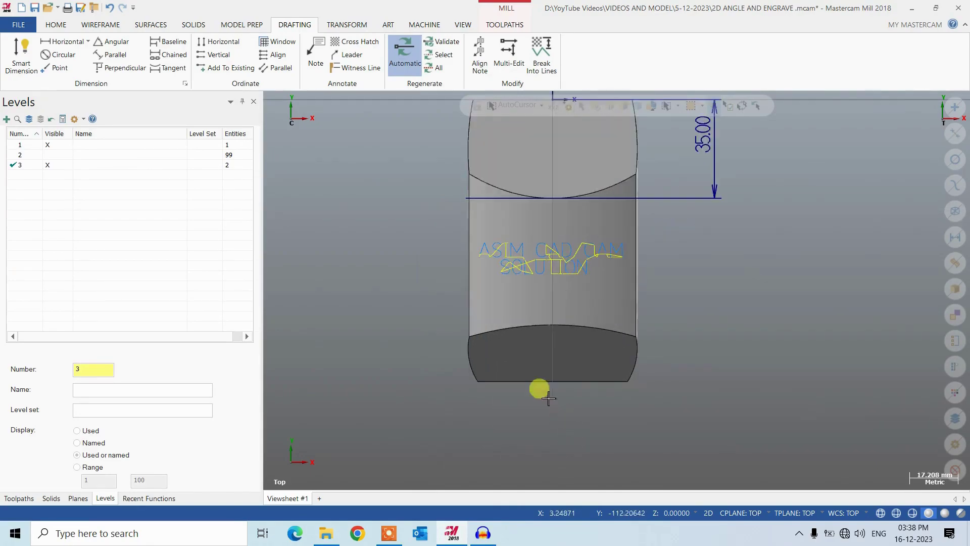
key(Return)
scroll(556, 382, up, 1)
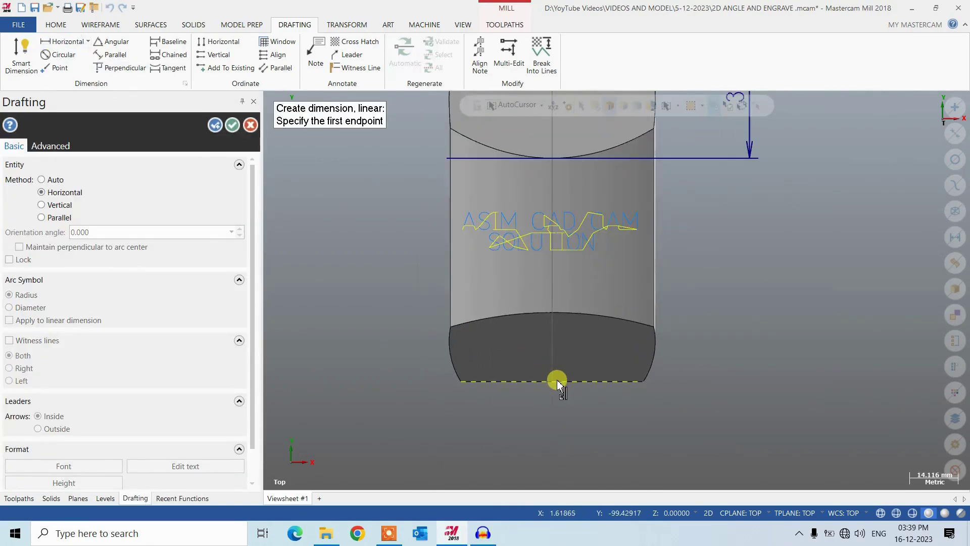
click(552, 383)
click(553, 314)
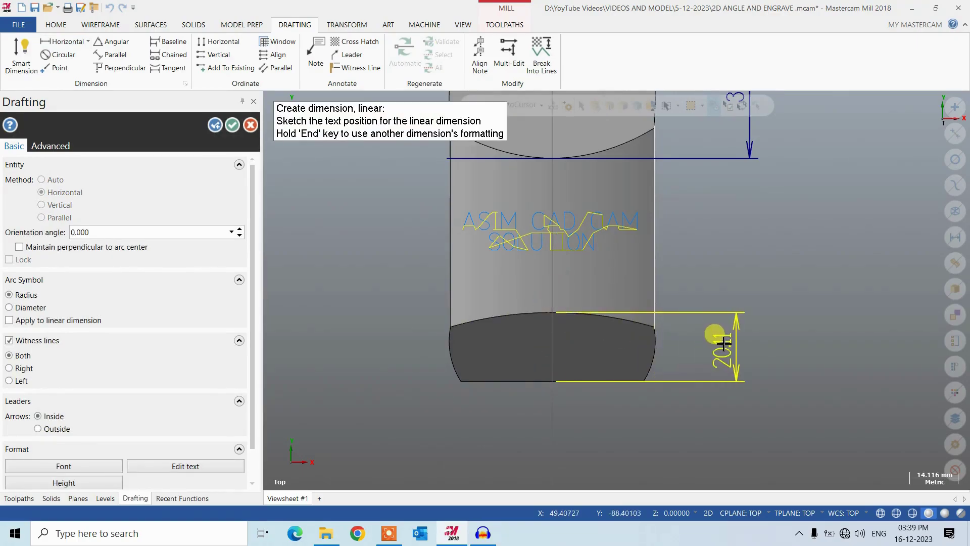
click(717, 339)
scroll(472, 407, down, 2)
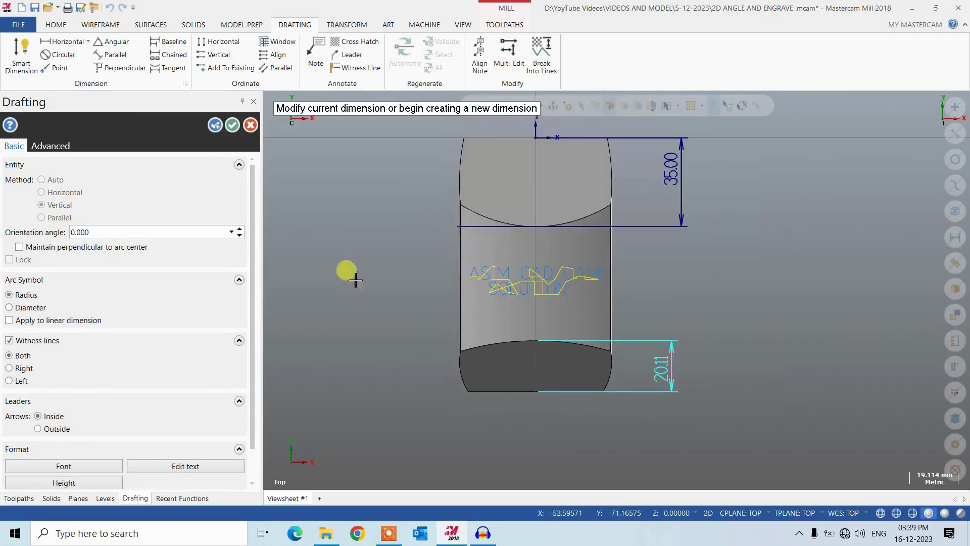
click(230, 130)
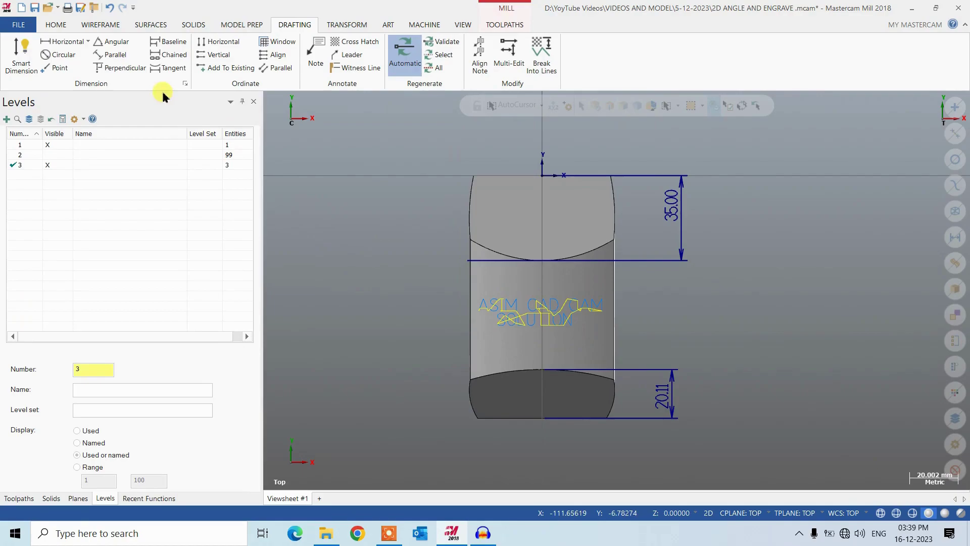
Draw a horizontal midpoint line about 60 mm long, centred on the crest of the solid's lower curved edge
click(101, 26)
click(85, 53)
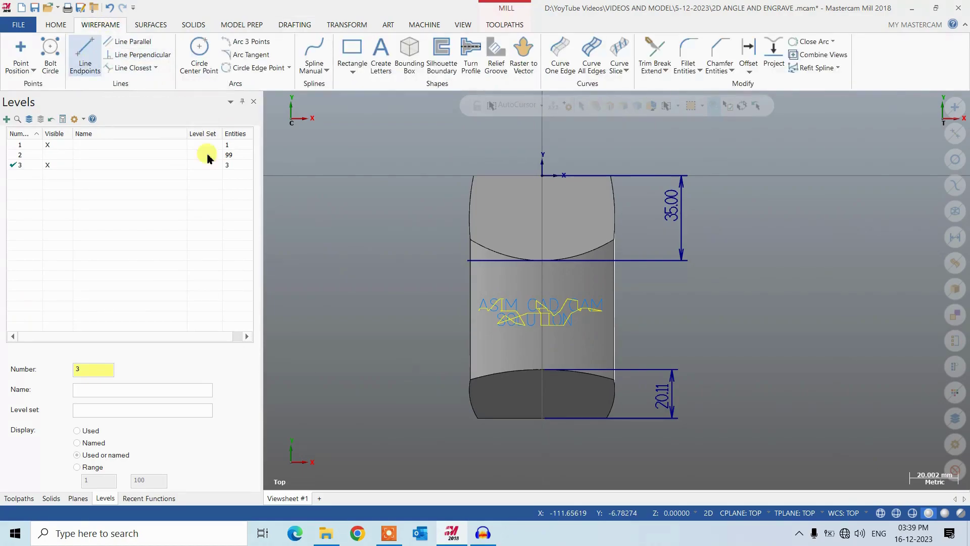
scroll(543, 373, up, 2)
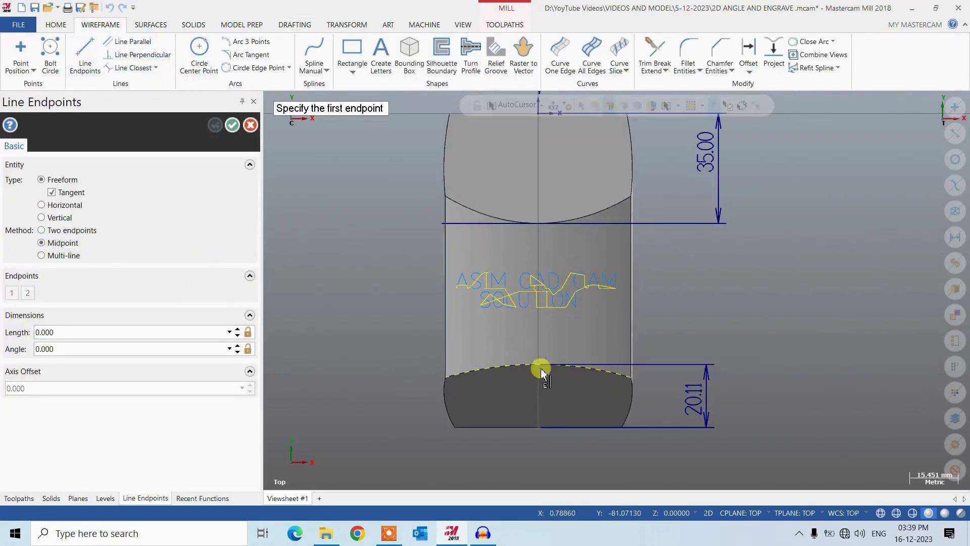
click(540, 372)
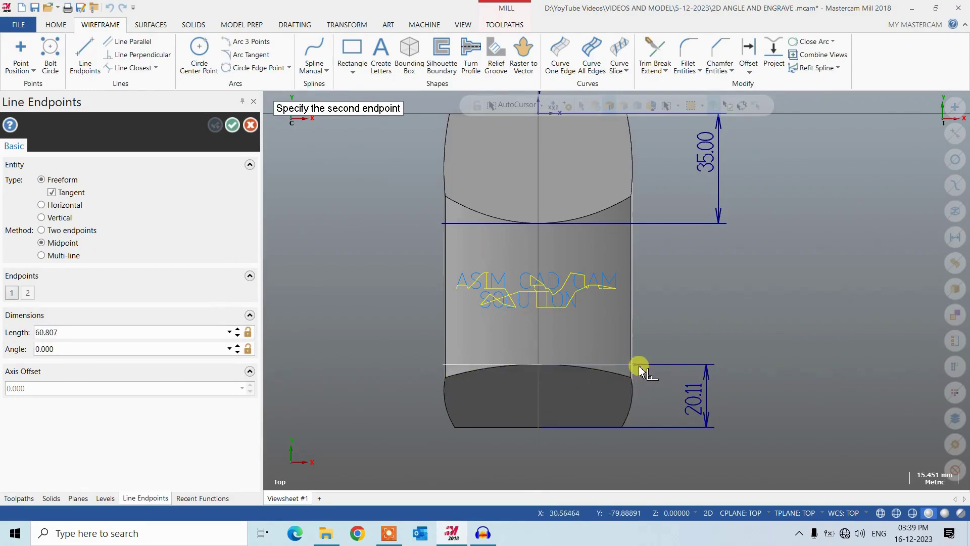
scroll(638, 370, up, 1)
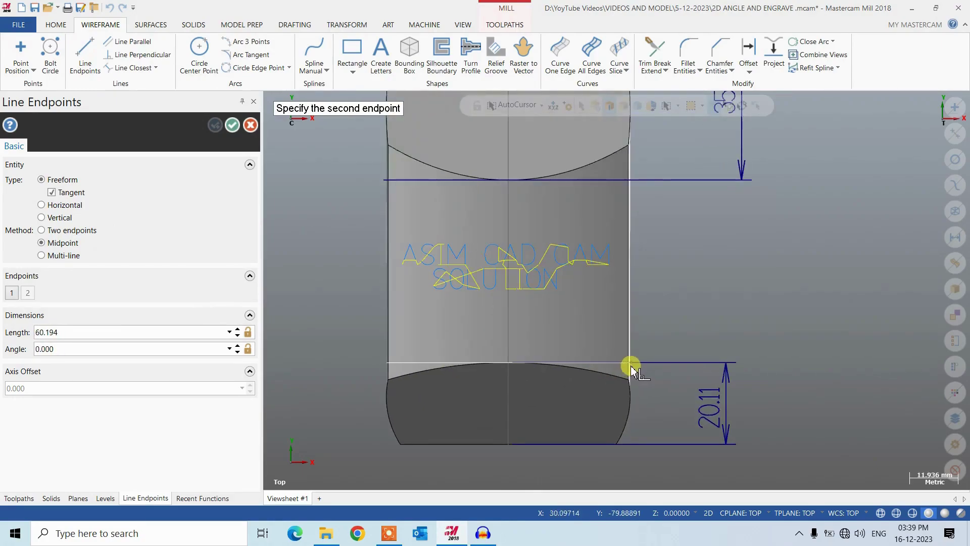
click(631, 369)
click(233, 125)
scroll(455, 370, down, 2)
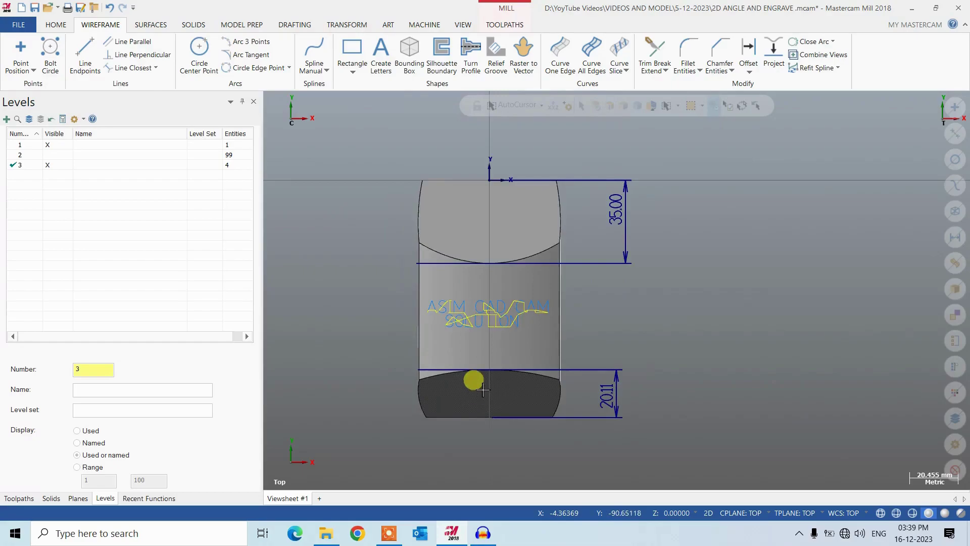
Extend both ends of the upper and lower horizontal lines by 27 mm
middle_drag(483, 389, 496, 357)
click(655, 48)
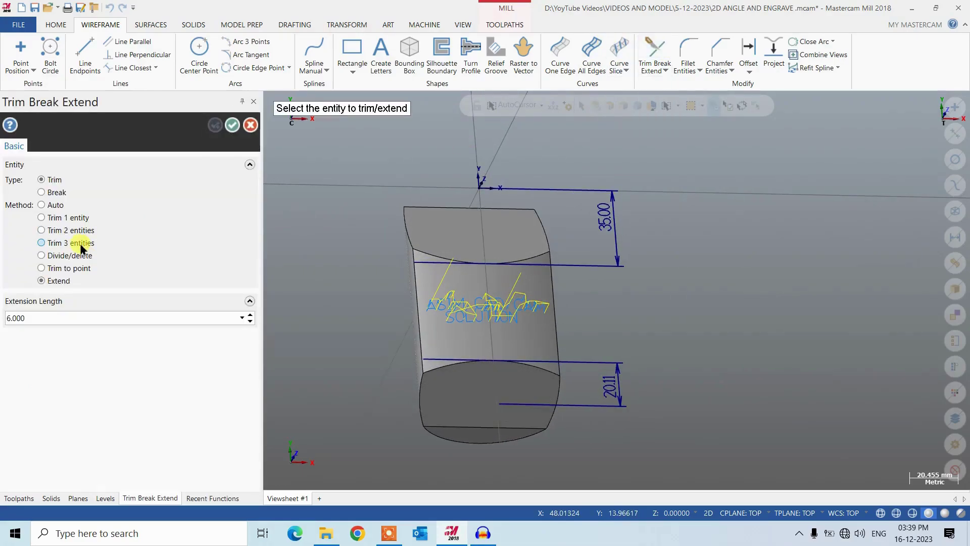
click(45, 317)
text(2)
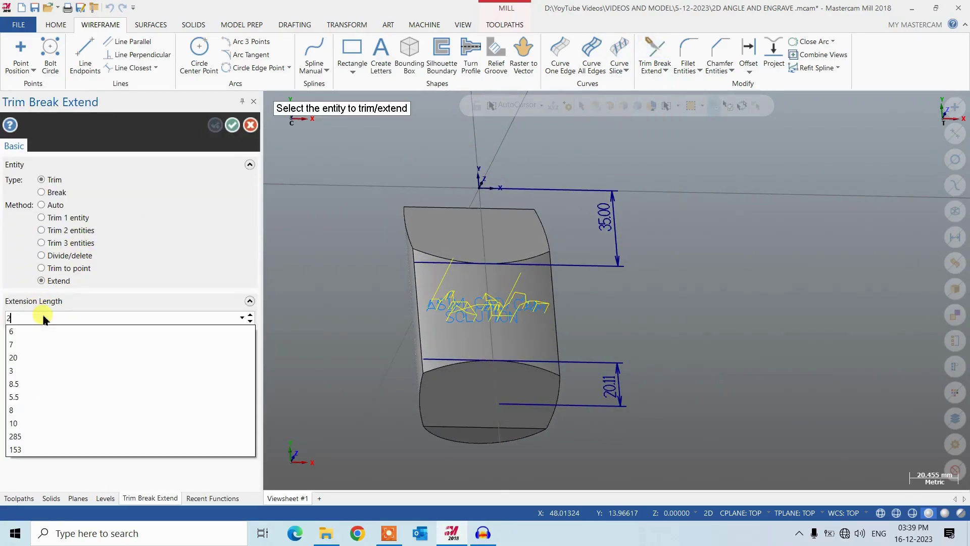
text(7)
key(Return)
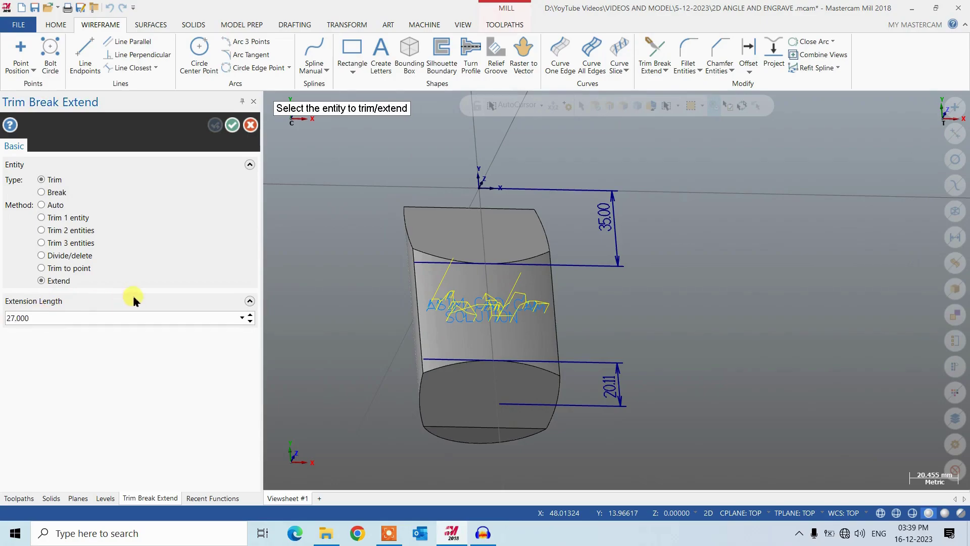
scroll(440, 263, up, 1)
click(440, 262)
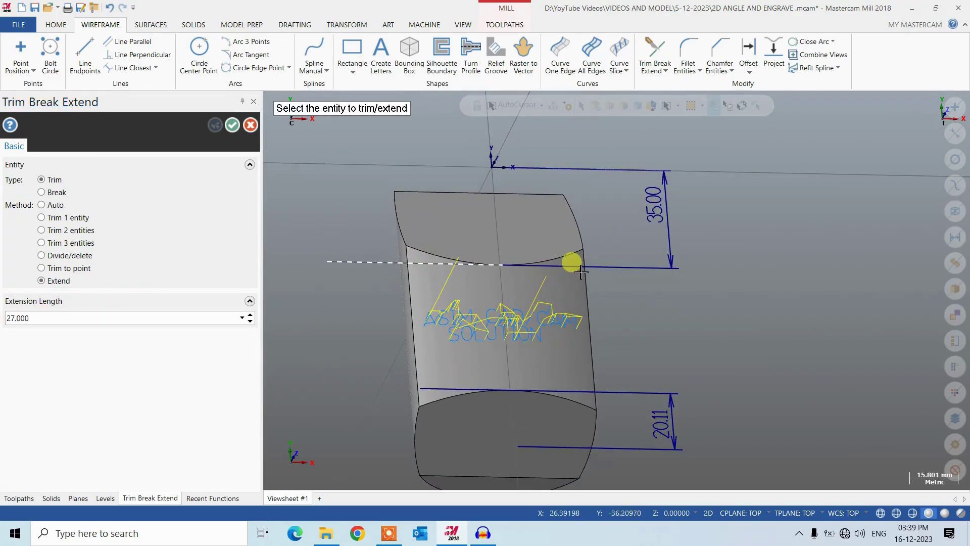
scroll(576, 367, down, 2)
scroll(474, 367, up, 1)
click(476, 372)
scroll(476, 372, down, 1)
click(232, 125)
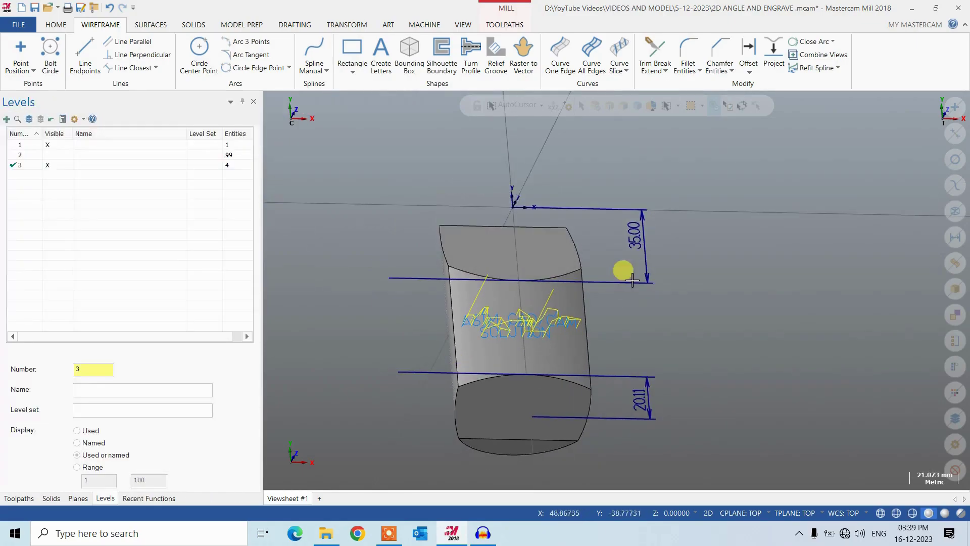
Delete the two vertical dimensions beside the solid, keeping both horizontal lines
click(645, 401)
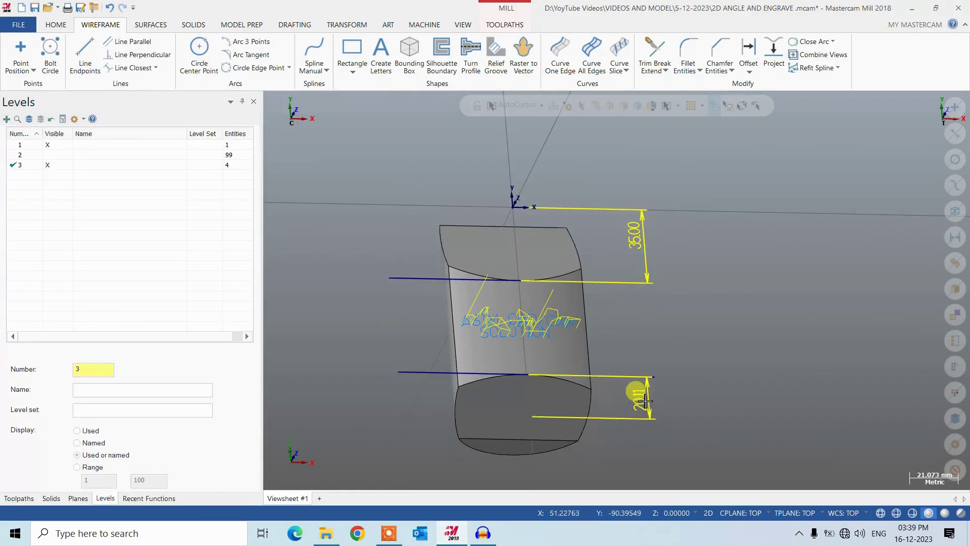
key(Delete)
middle_drag(635, 392, 364, 394)
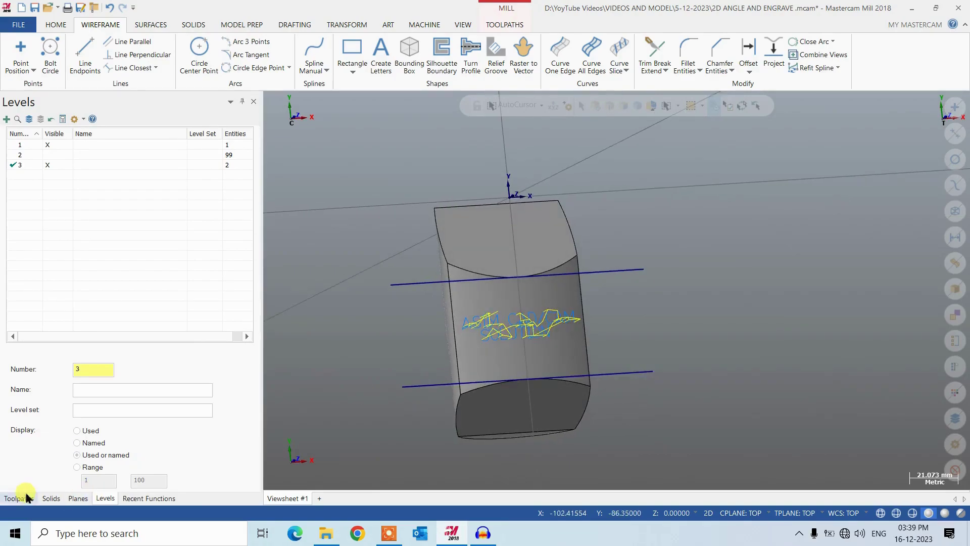
Dynamically analyze the solid's upper angled face to check its angle, and return to the top view
middle_drag(567, 242, 593, 333)
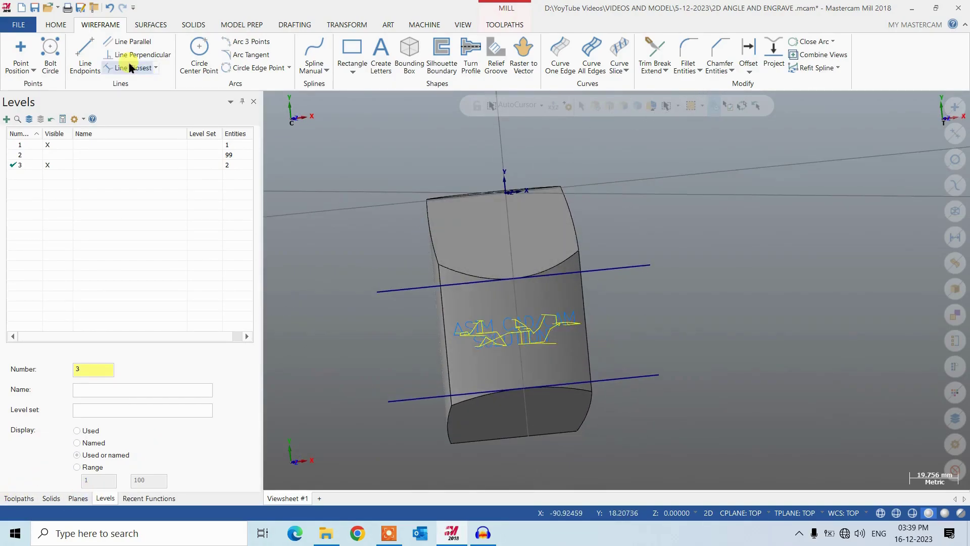
click(57, 26)
mouse_move(478, 267)
middle_down()
mouse_move(491, 225)
mouse_move(485, 252)
middle_up()
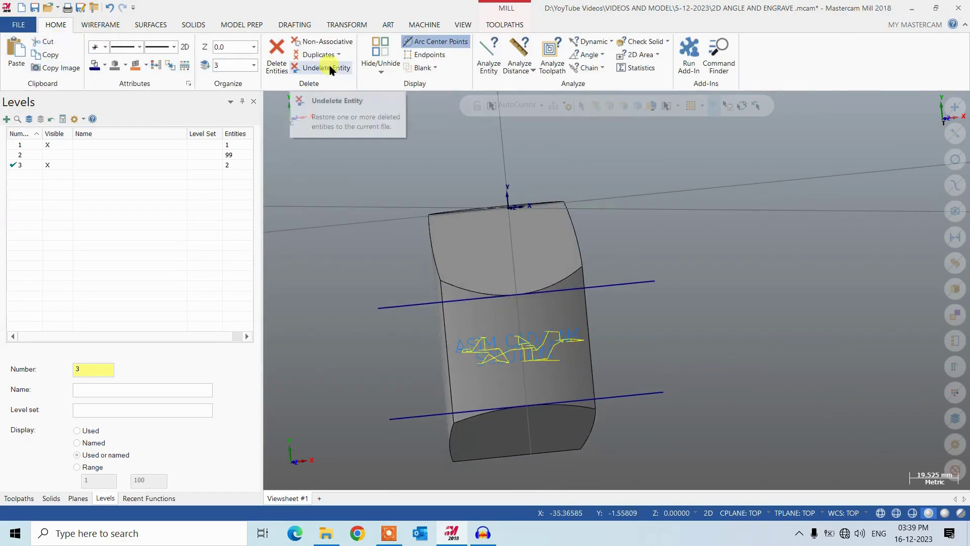
click(593, 42)
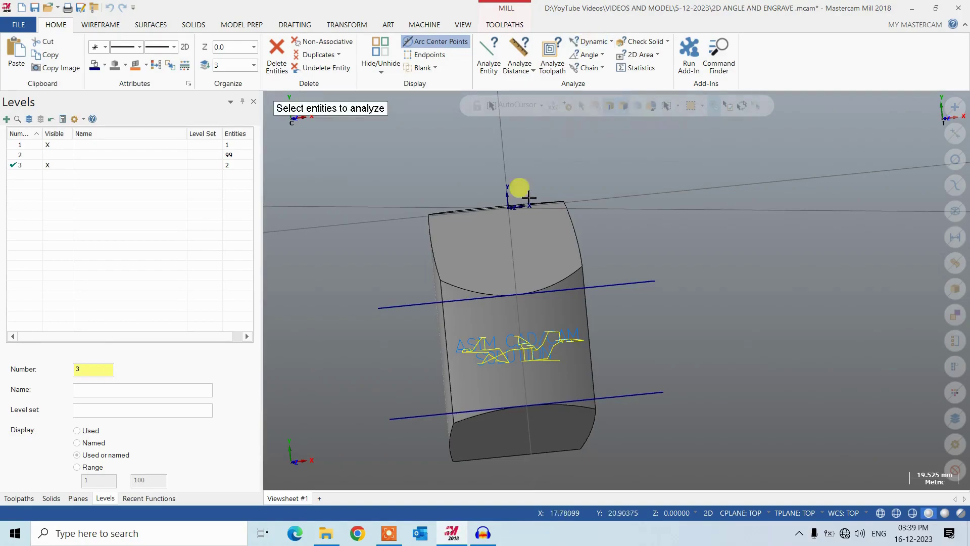
click(518, 259)
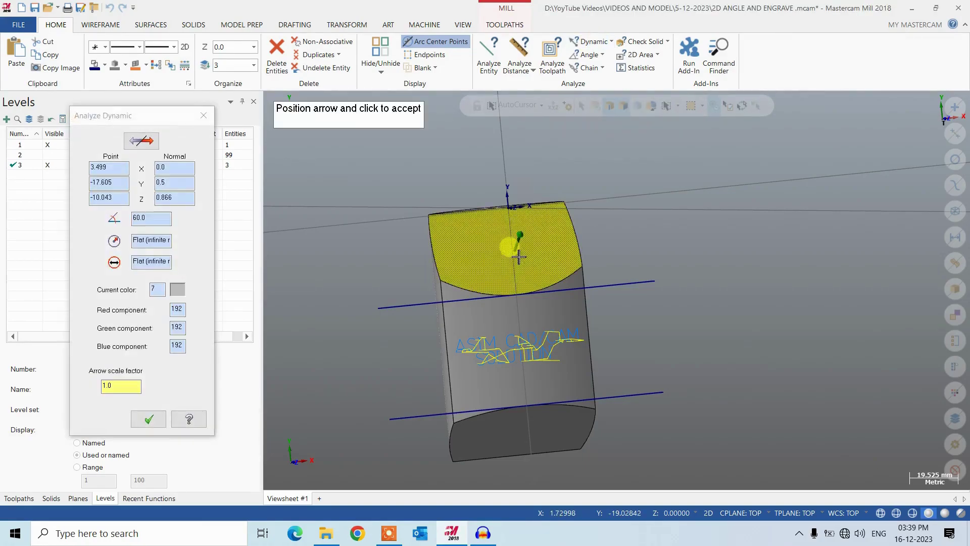
right_click(518, 257)
click(538, 310)
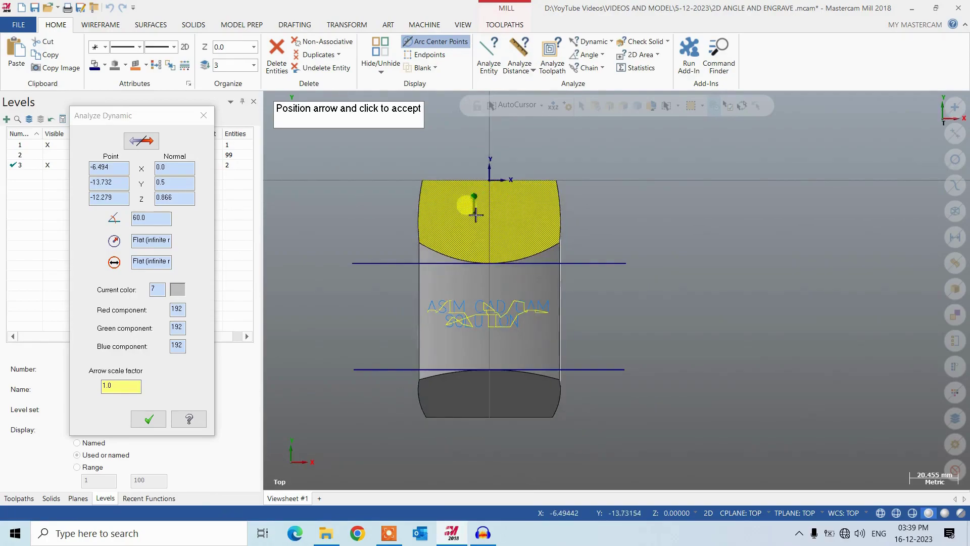
click(150, 420)
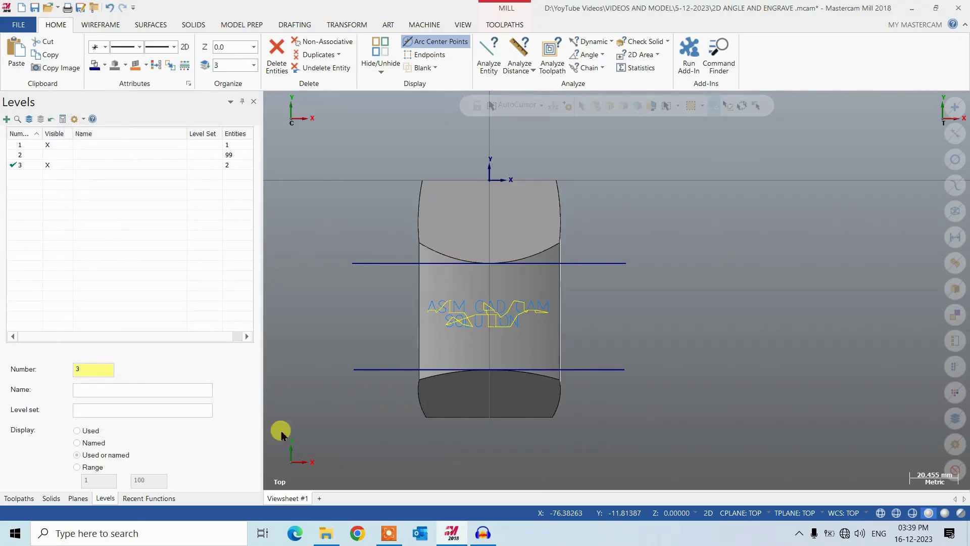
Dynamically analyze the solid's lower angled face to check its angle
click(590, 41)
click(499, 387)
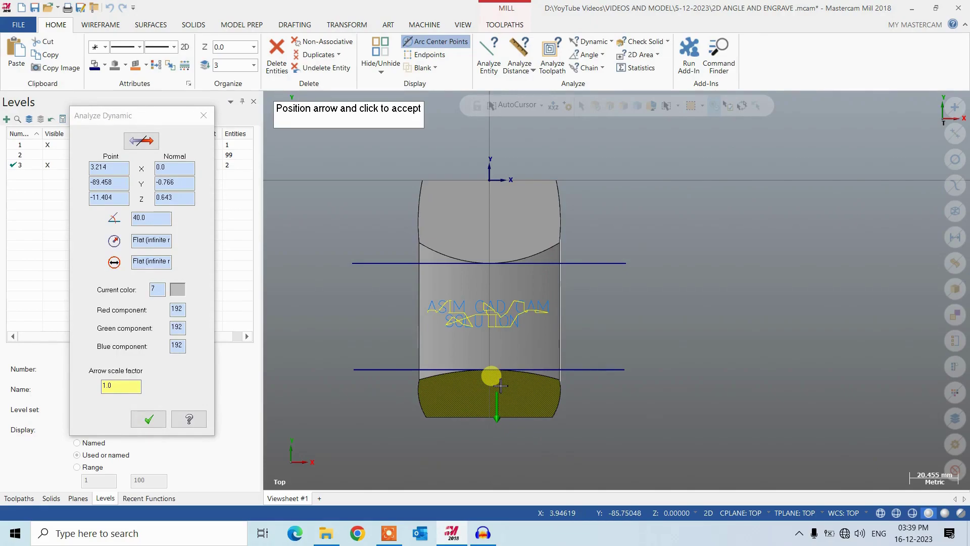
click(501, 385)
key(Escape)
scroll(677, 411, down, 1)
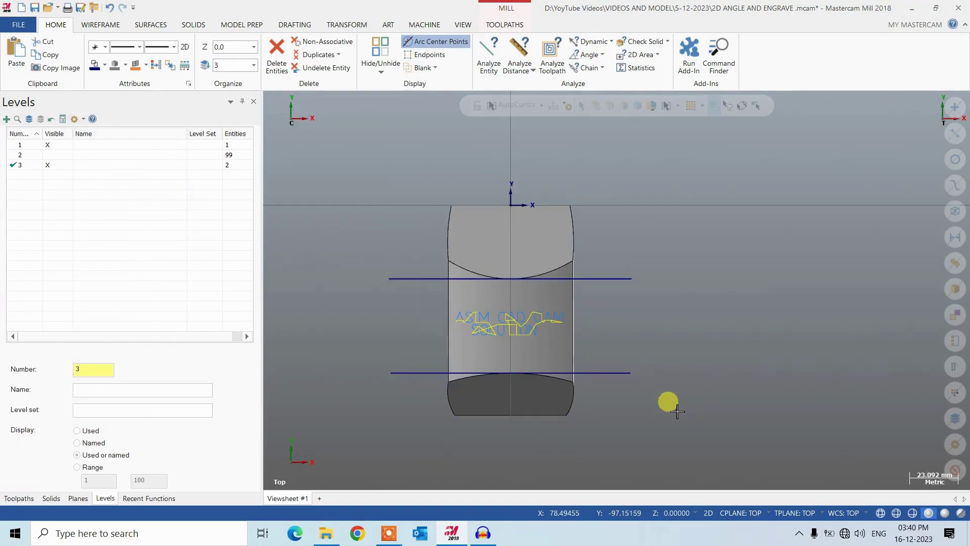
Create a contour toolpath on the upper horizontal line, reversing the chain so it runs from the line's left end to its right end
click(19, 498)
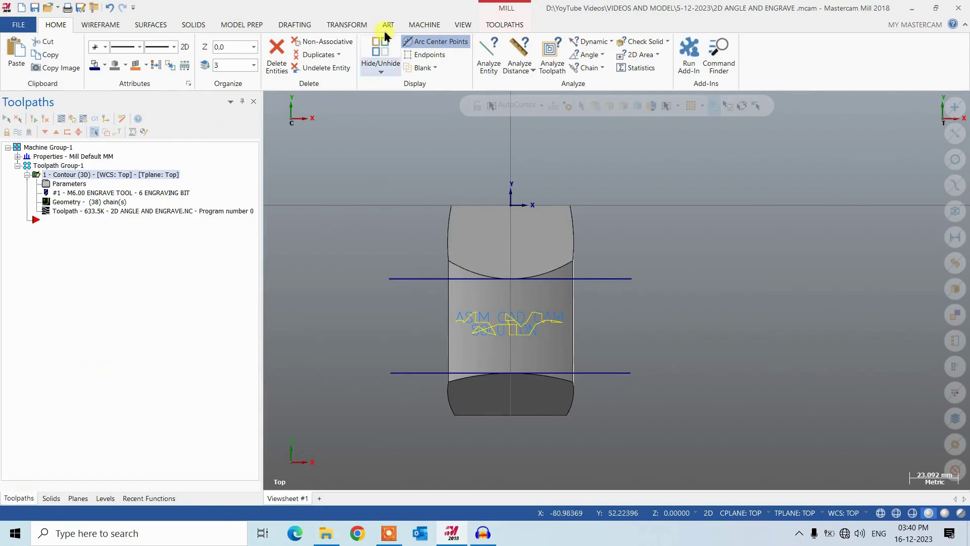
click(504, 25)
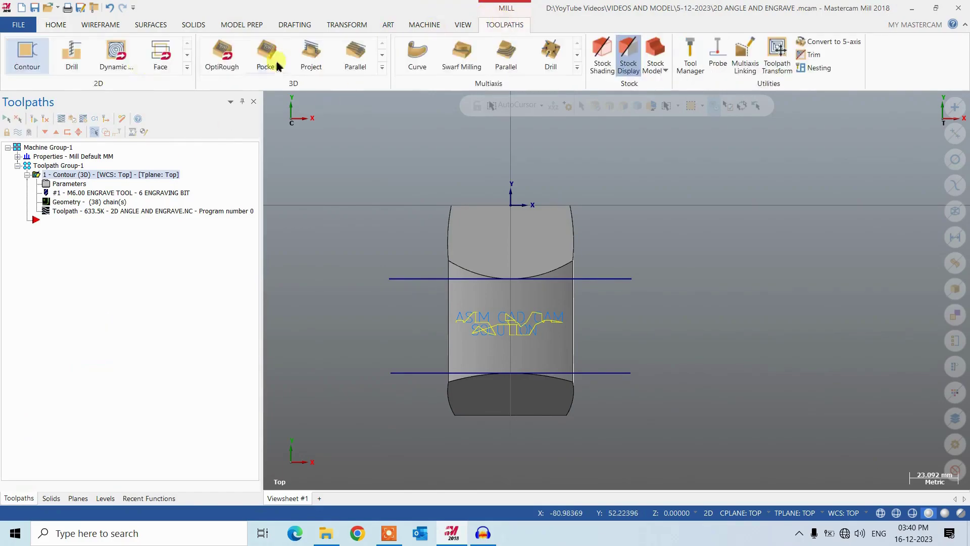
click(29, 58)
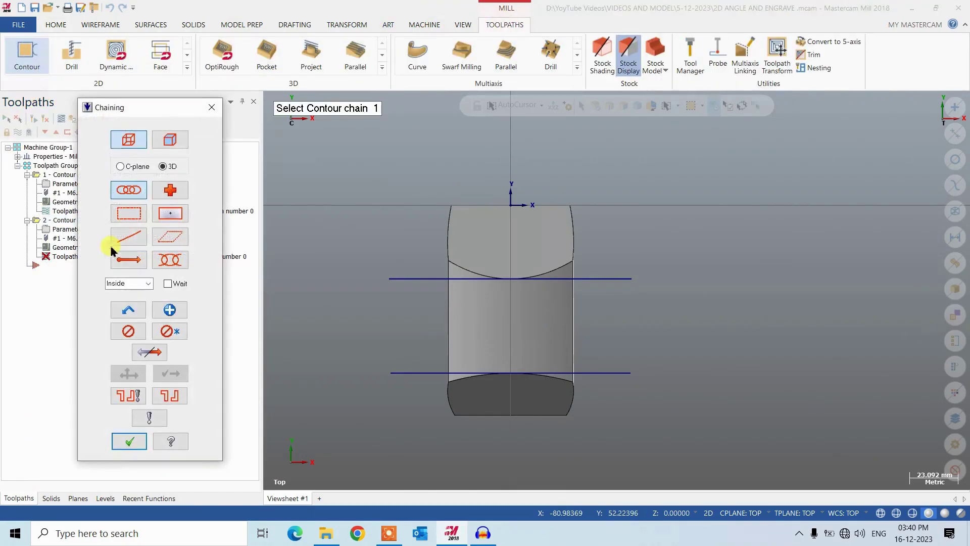
click(625, 278)
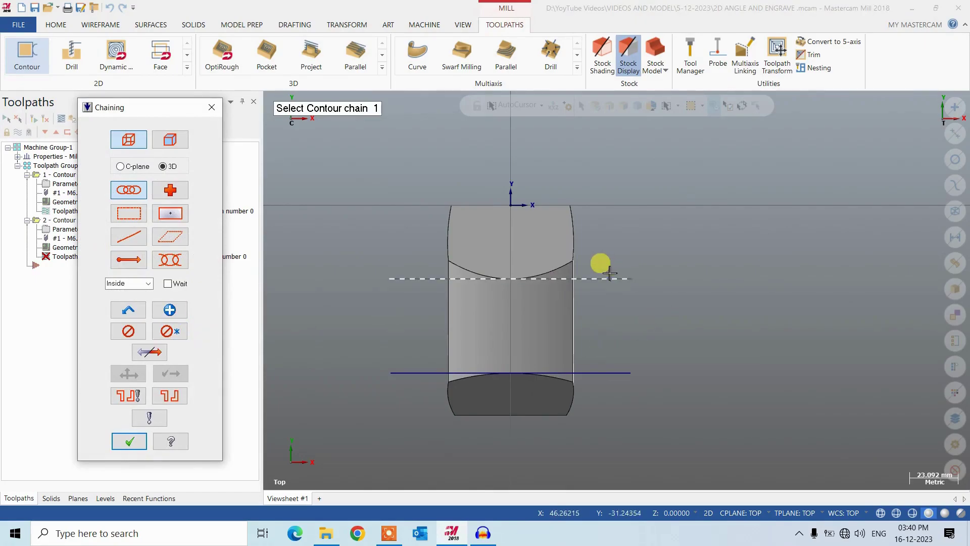
click(625, 278)
click(608, 277)
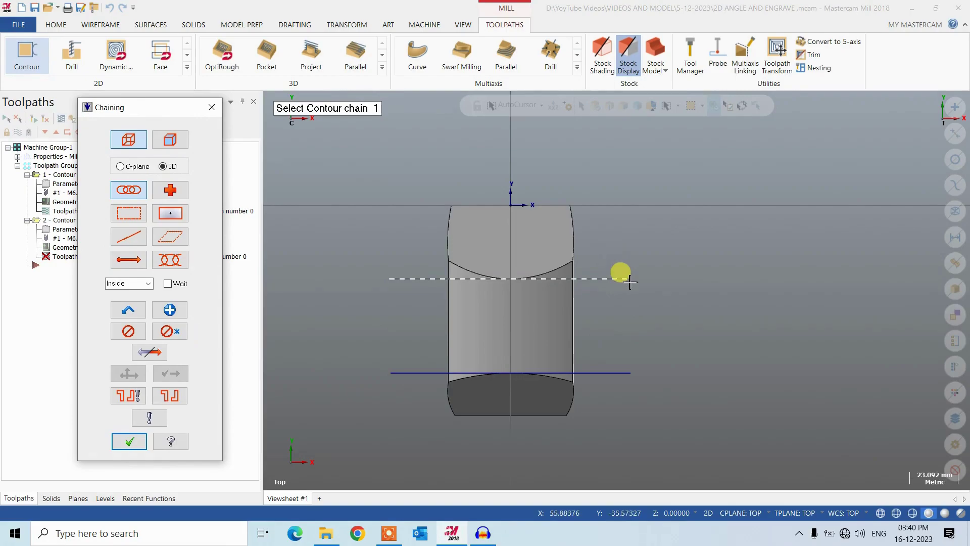
click(629, 278)
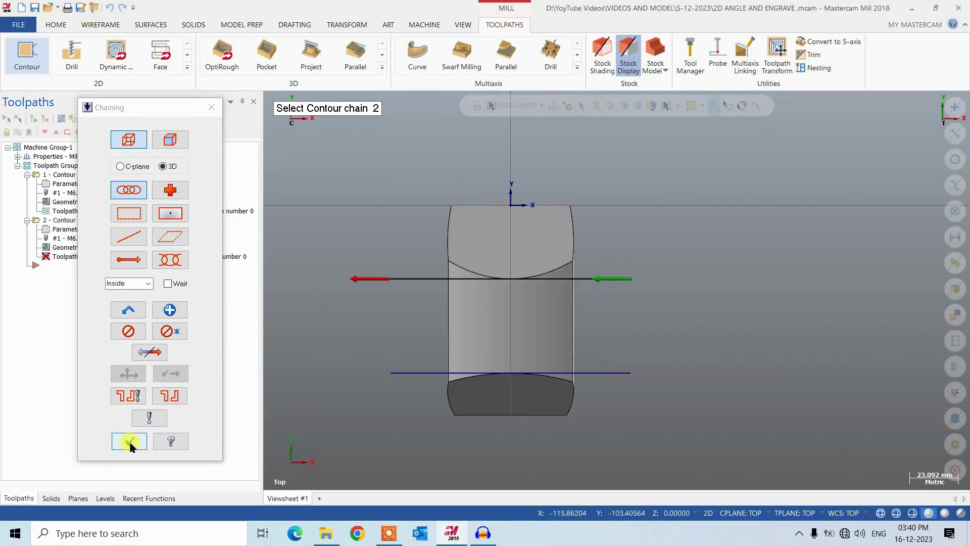
click(153, 352)
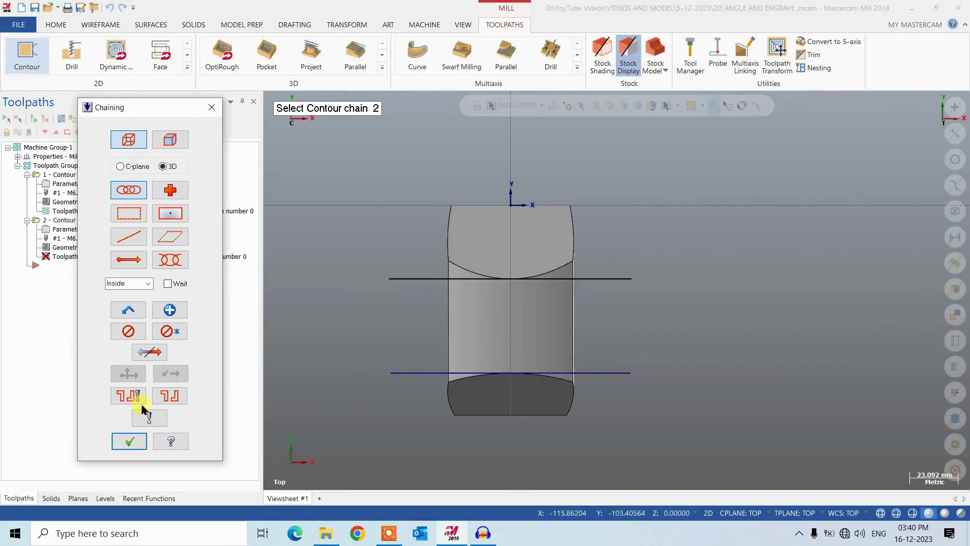
click(127, 443)
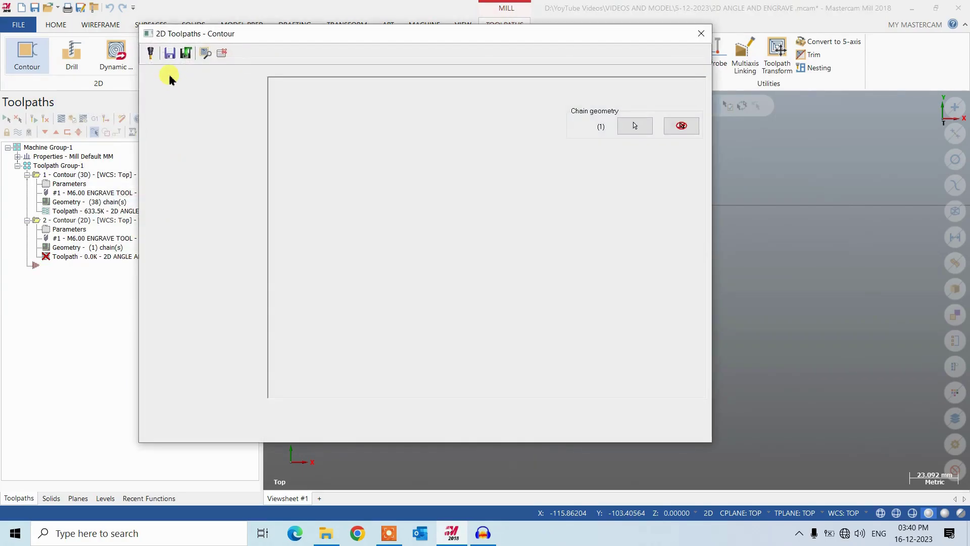
Create a new bull mill tool for the contour toolpath and proceed to its geometry definition
click(173, 91)
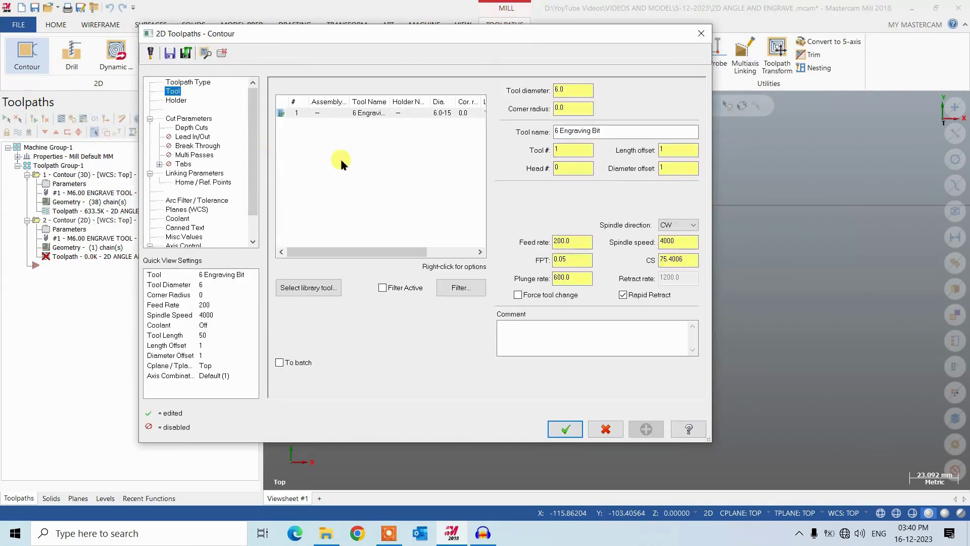
right_click(359, 171)
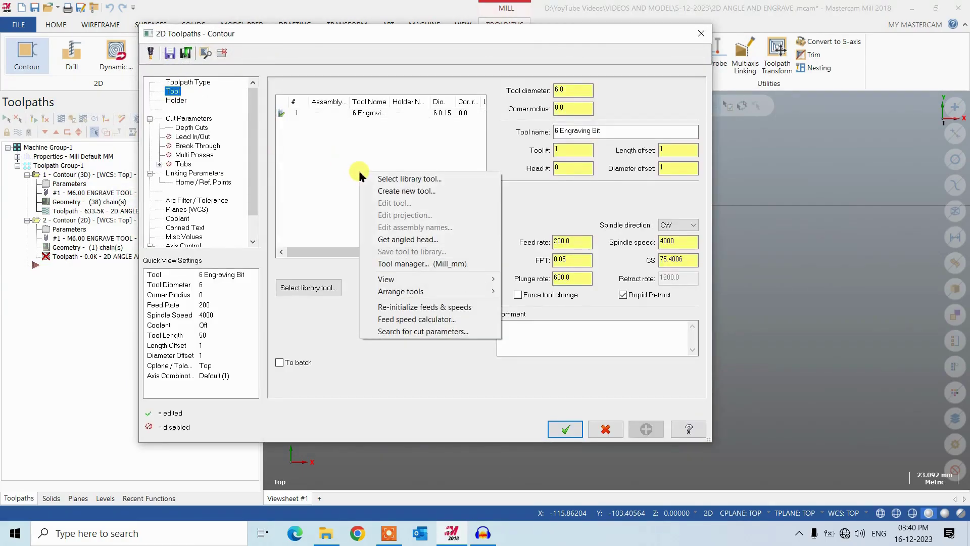
click(394, 190)
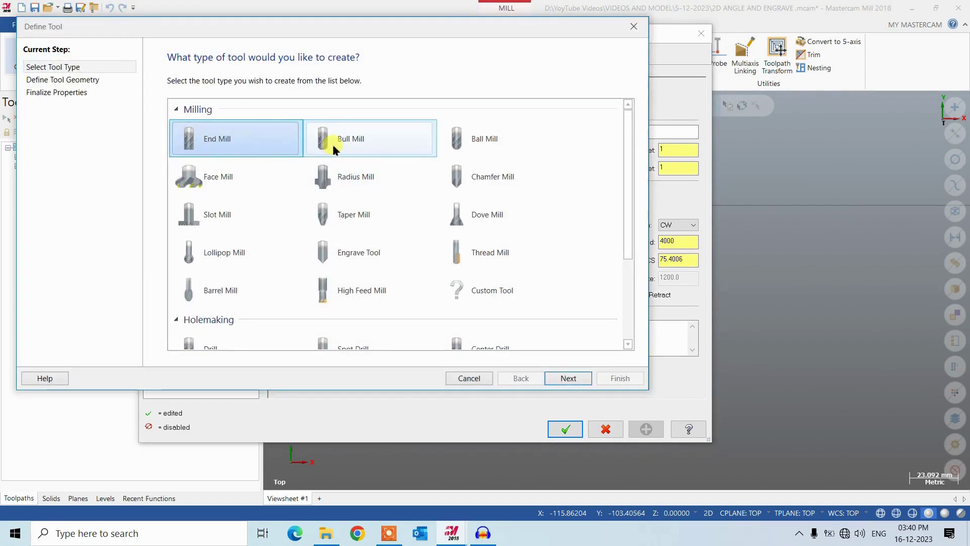
click(328, 144)
click(567, 376)
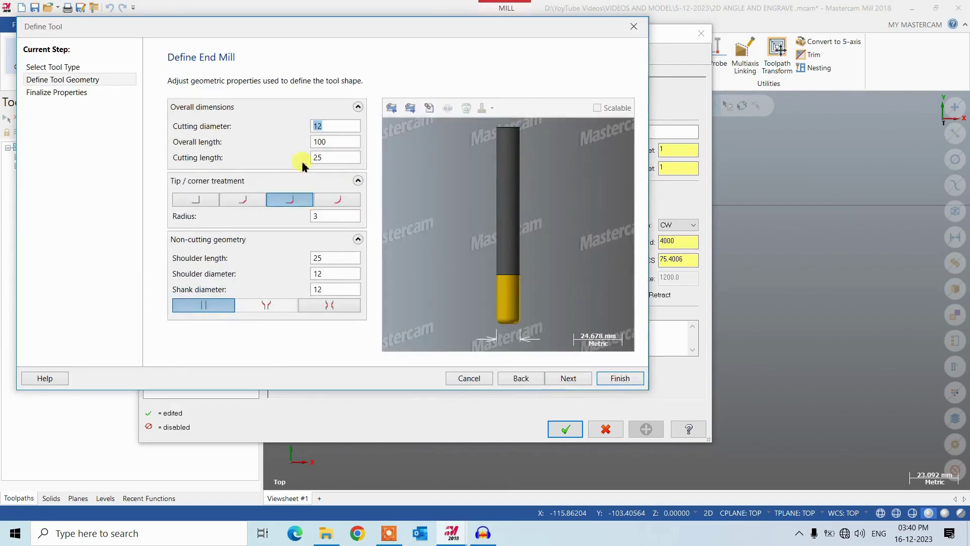
Set the bull mill's cutting diameter to 50 mm and its corner radius to 0.8 mm
text(50)
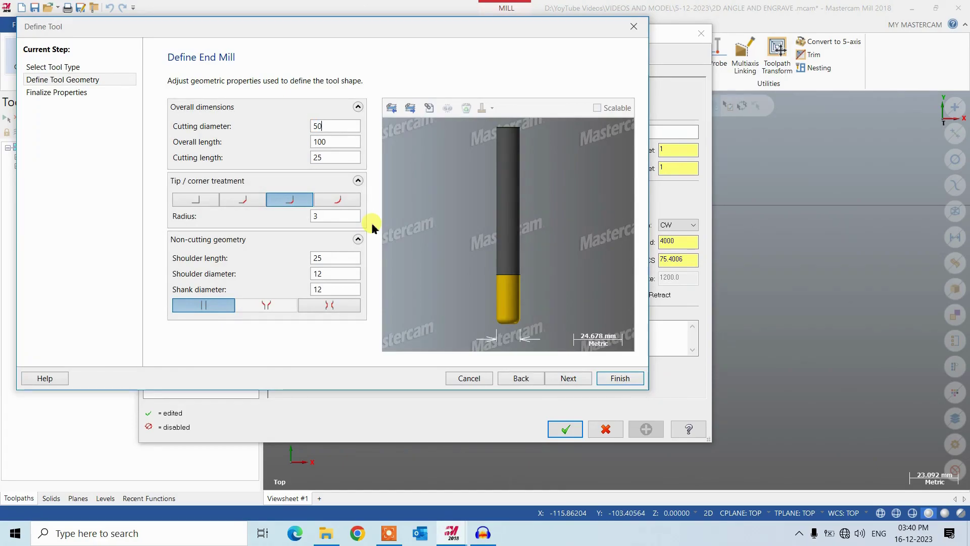
click(336, 215)
drag(336, 216, 285, 223)
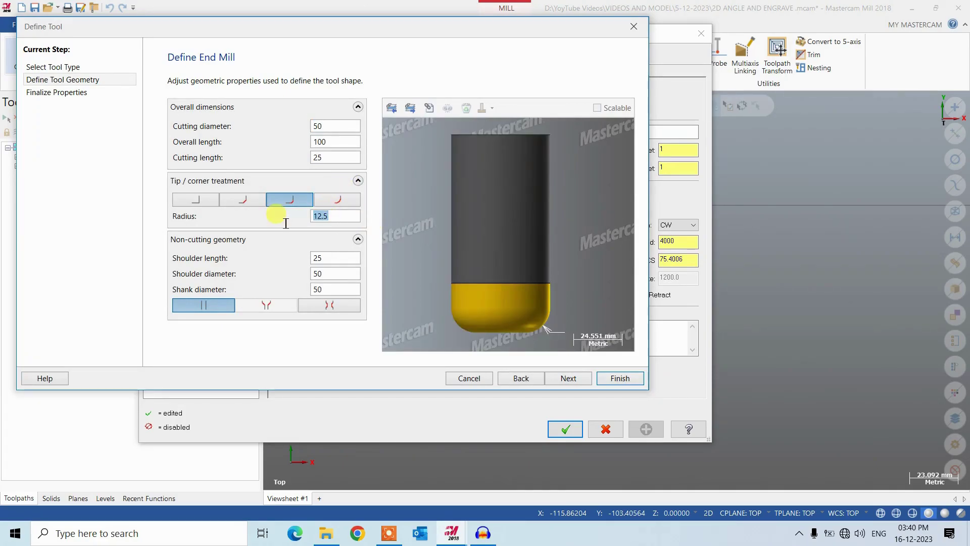
text(0.8)
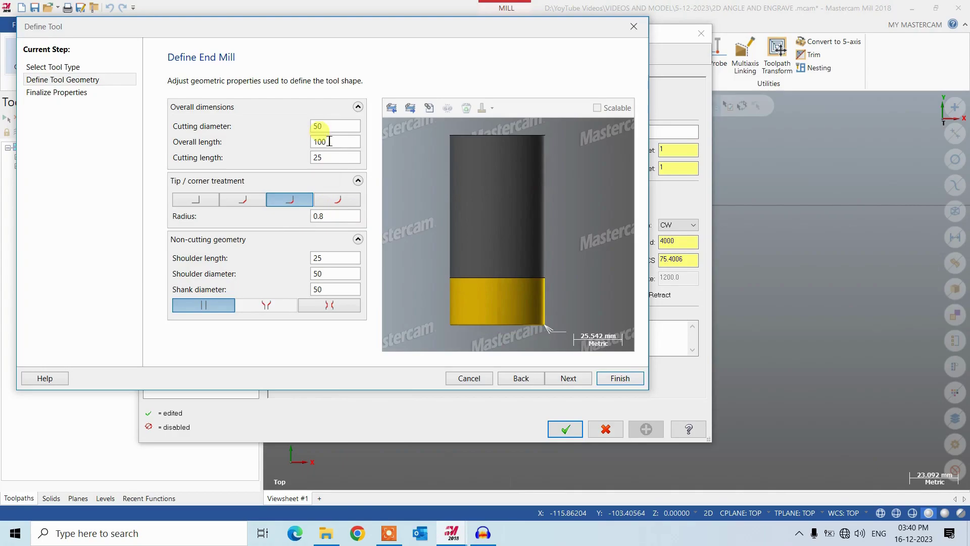
Set the bull mill's spindle speed to 1400 and its feed per tooth to 0.3
click(556, 379)
drag(377, 287, 277, 286)
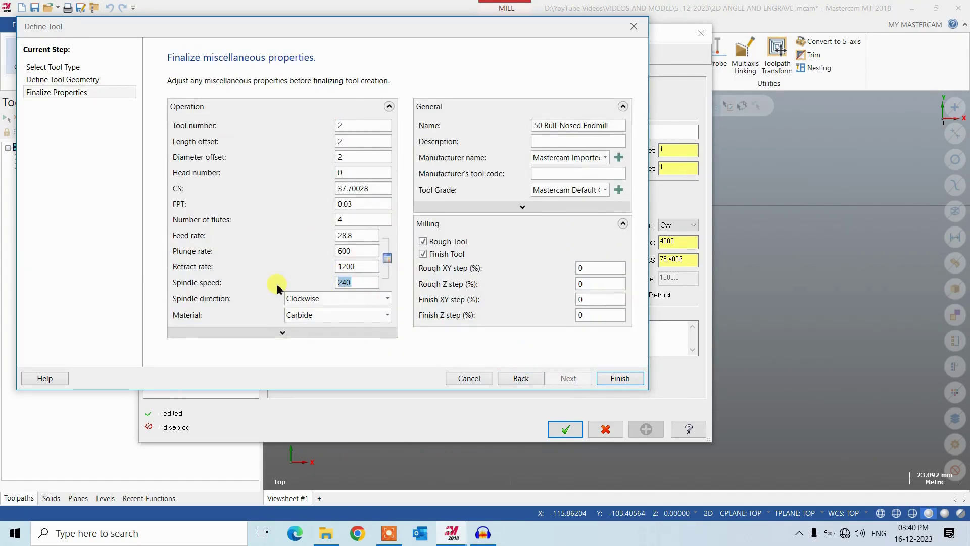
text(1400)
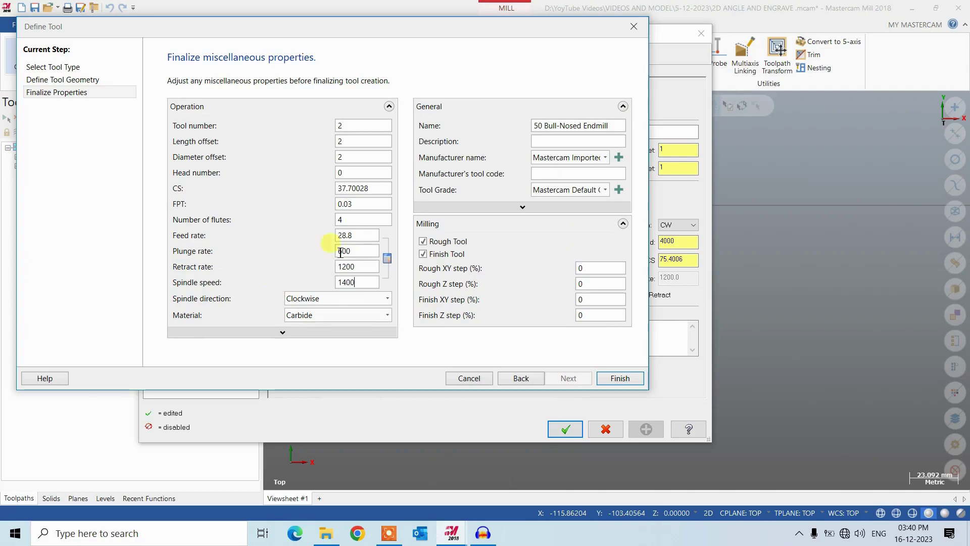
drag(375, 203, 285, 220)
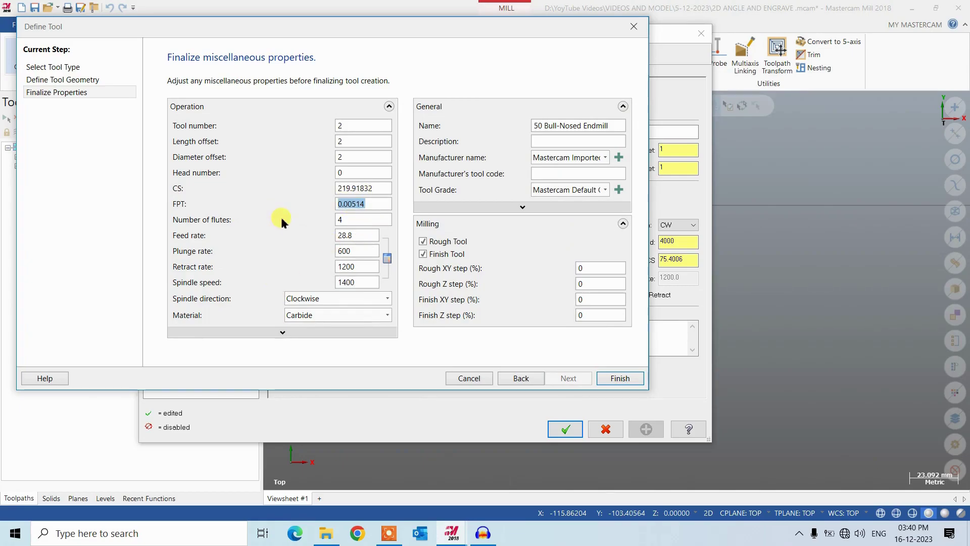
text(.15)
key(BackSpace)
key(BackSpace)
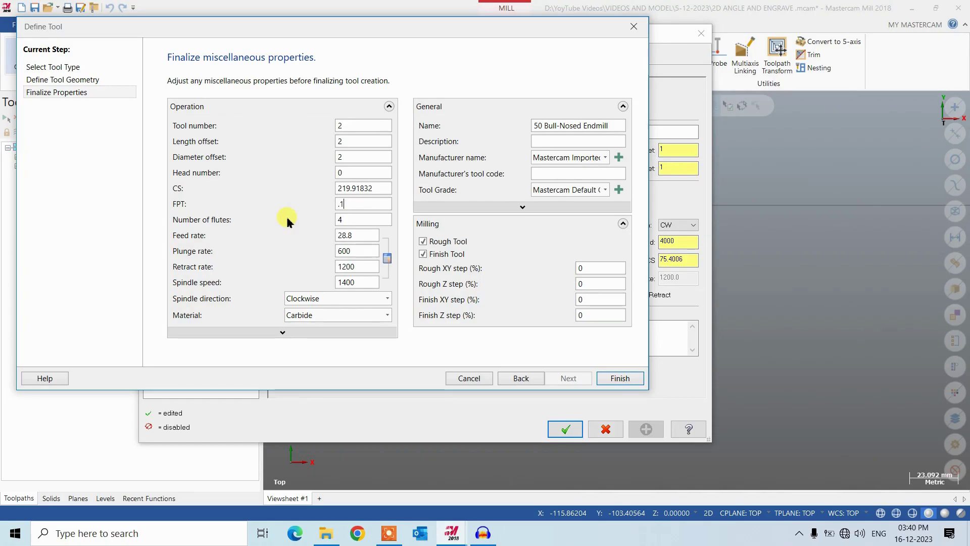
text(3)
key(Tab)
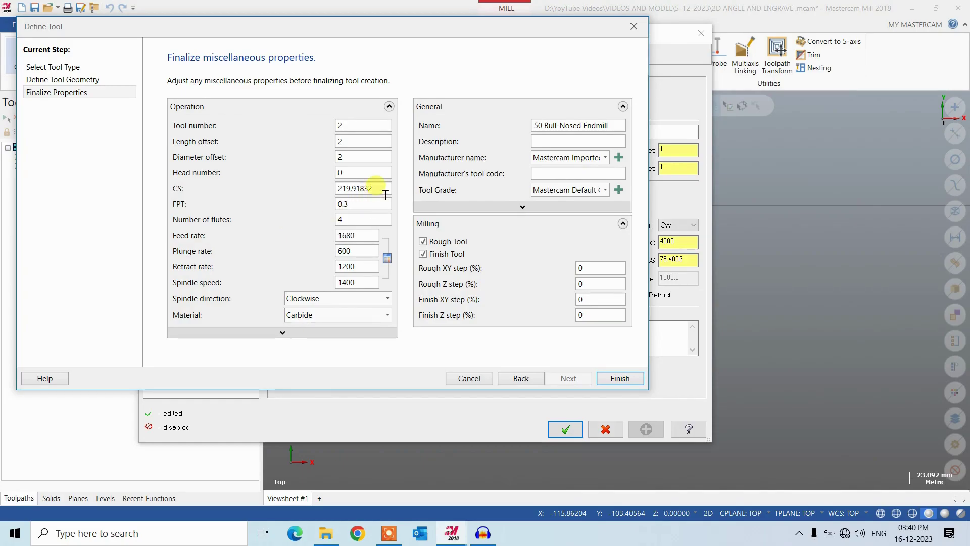
Name the tool "50R0.8 Bull-Nosed Endmill" and finish the tool definition
click(543, 125)
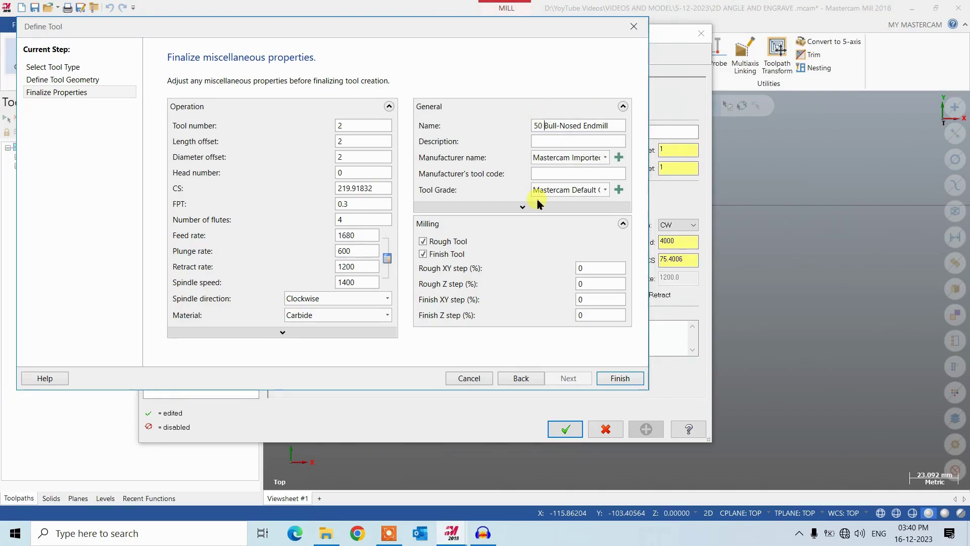
key(BackSpace)
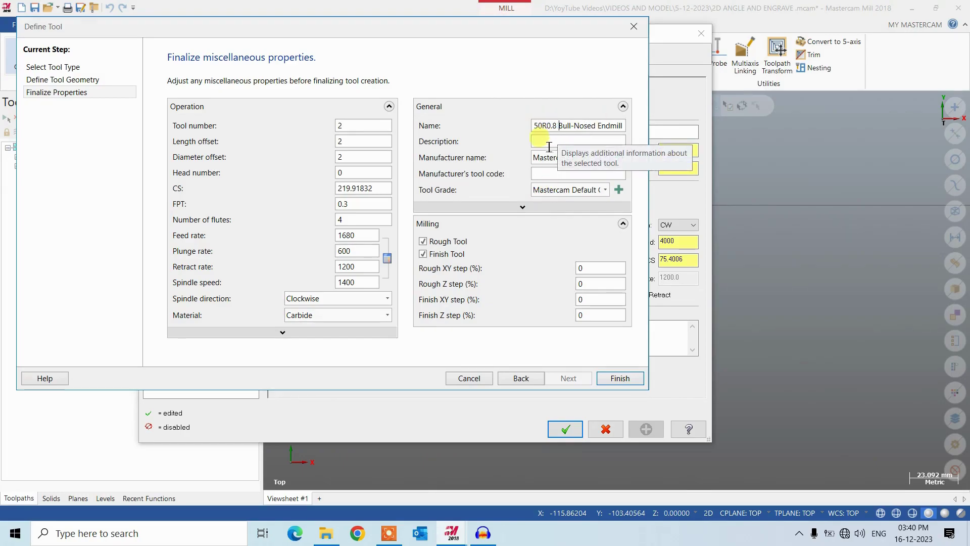
click(618, 378)
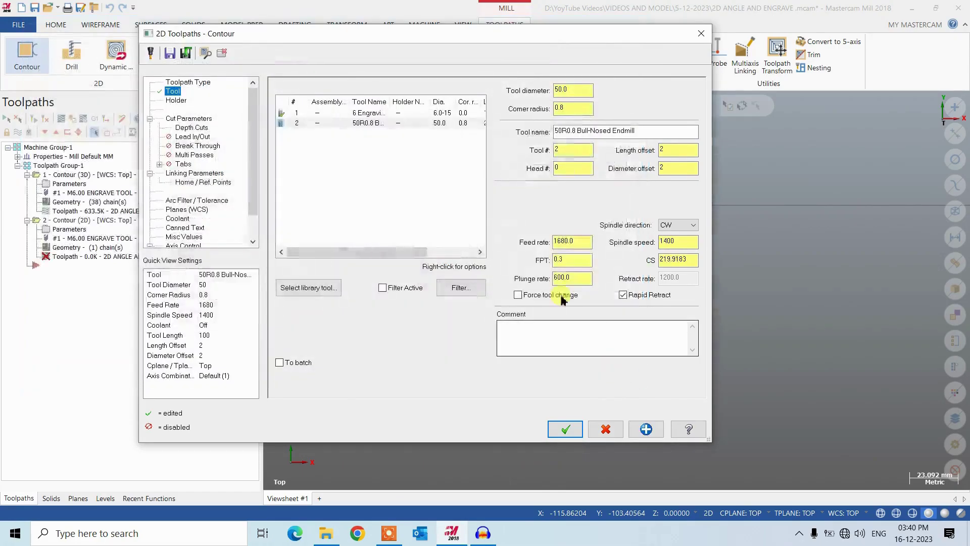
Set the contour toolpath's cutter compensation type to Computer
click(187, 119)
click(411, 104)
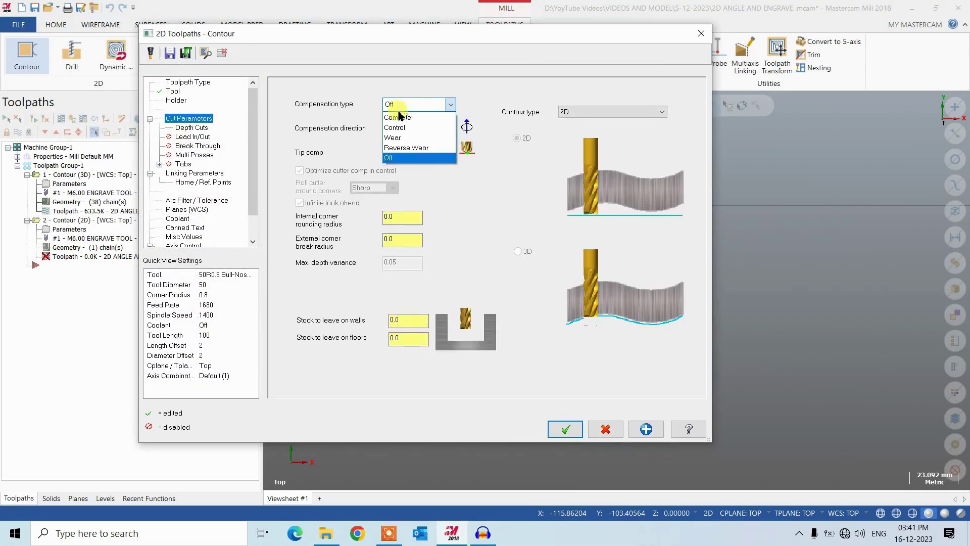
click(412, 119)
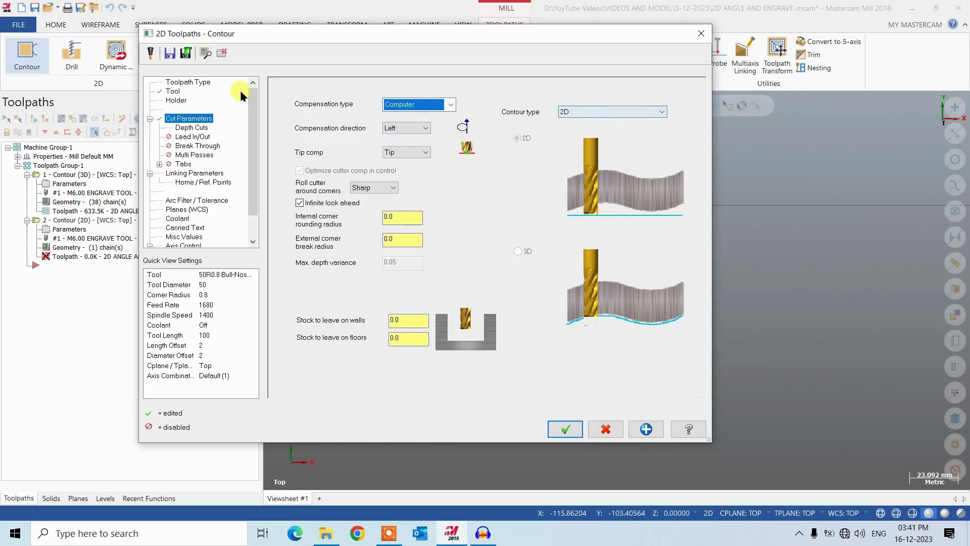
Set the depth cuts to a 0.3 mm maximum rough step with walls tapered at 30 degrees
click(197, 130)
click(427, 143)
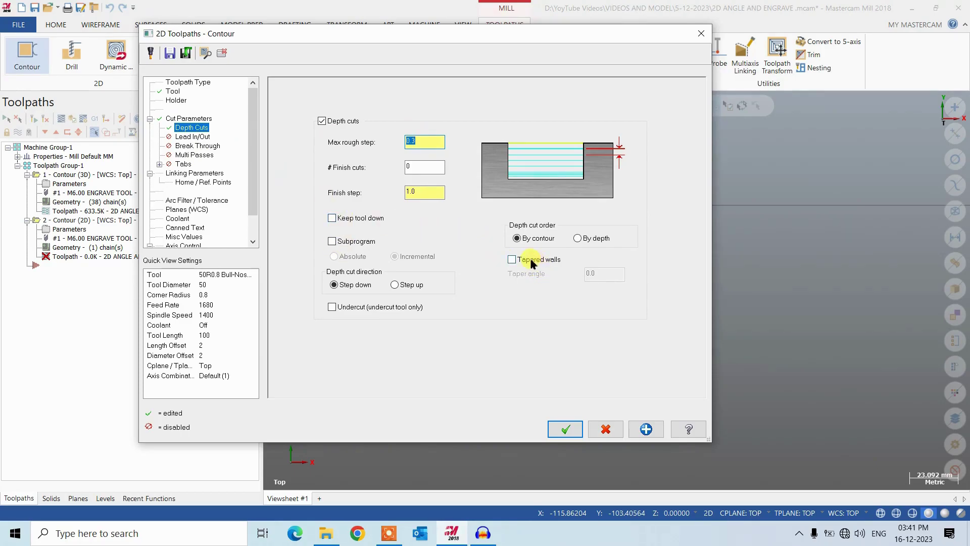
click(512, 259)
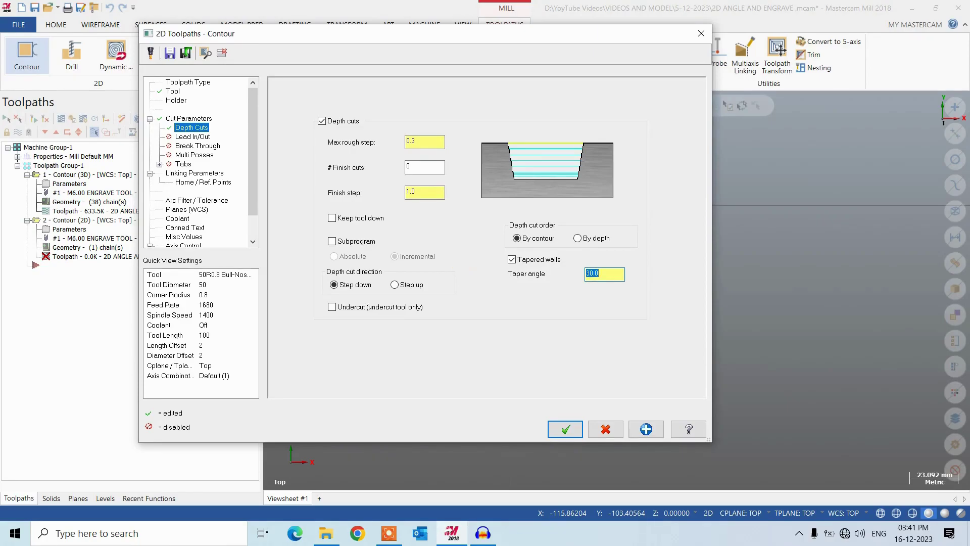
Disable the clearance height and set an absolute depth from the midpoint of the upper angled face's outer edge
click(190, 173)
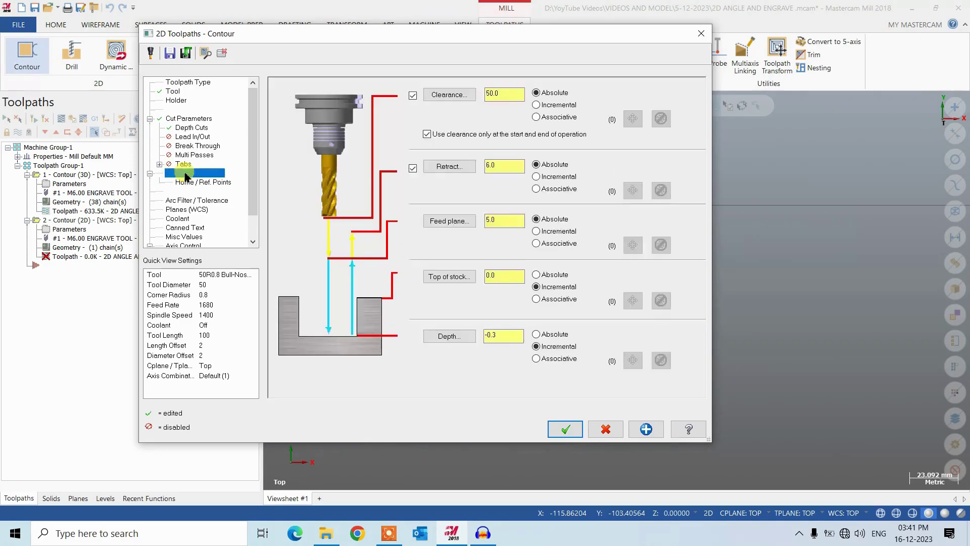
click(412, 95)
click(536, 334)
click(441, 336)
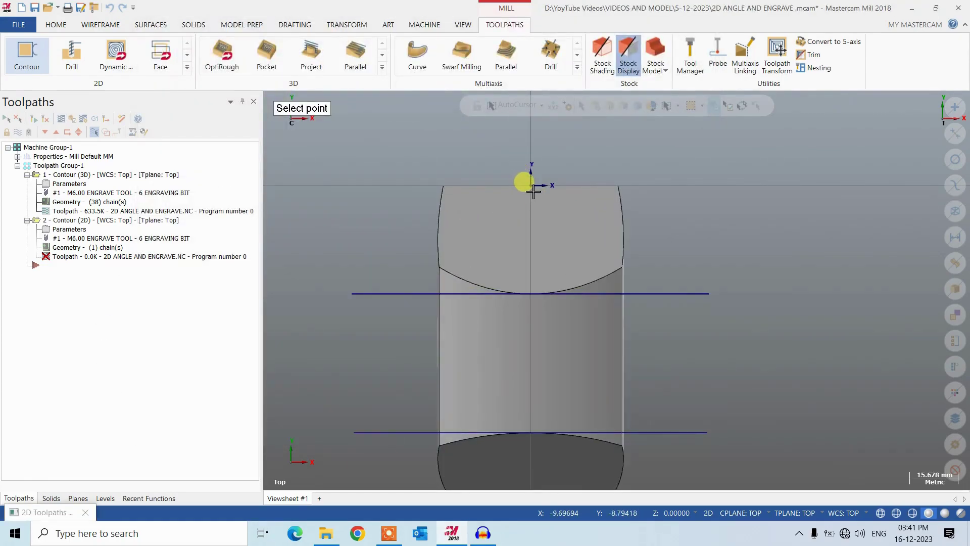
scroll(513, 225, up, 5)
scroll(593, 238, down, 2)
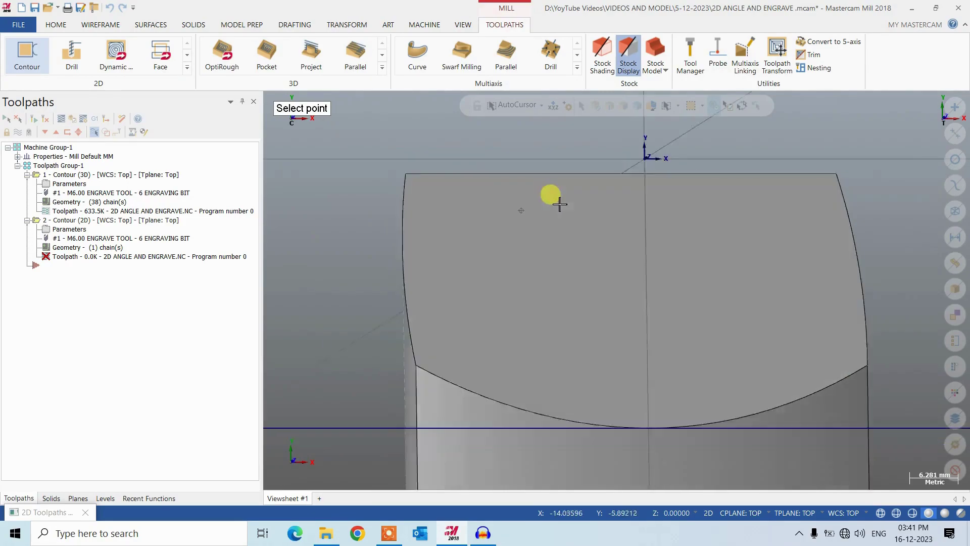
middle_drag(559, 204, 496, 207)
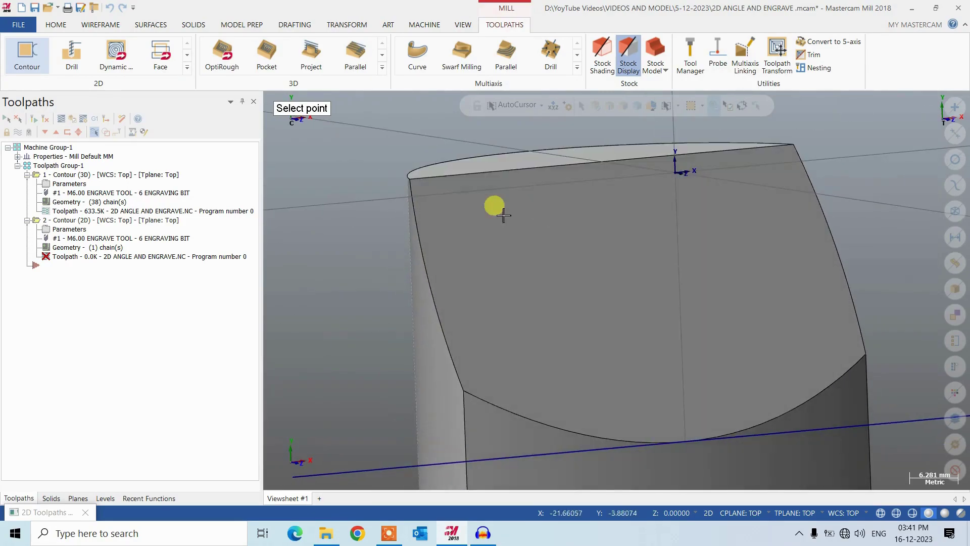
click(599, 166)
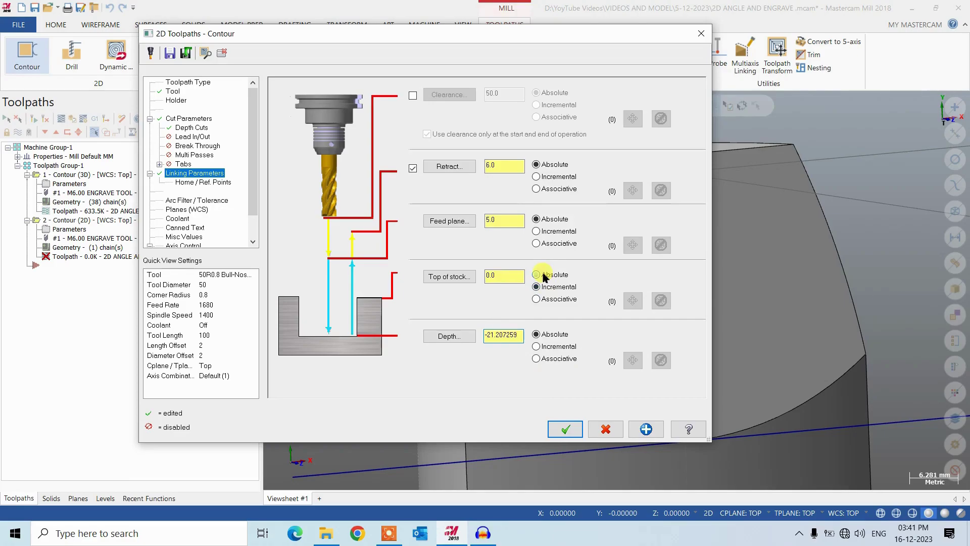
Make the top of stock absolute, set the retract height to 50 mm, and generate the contour toolpath
click(500, 221)
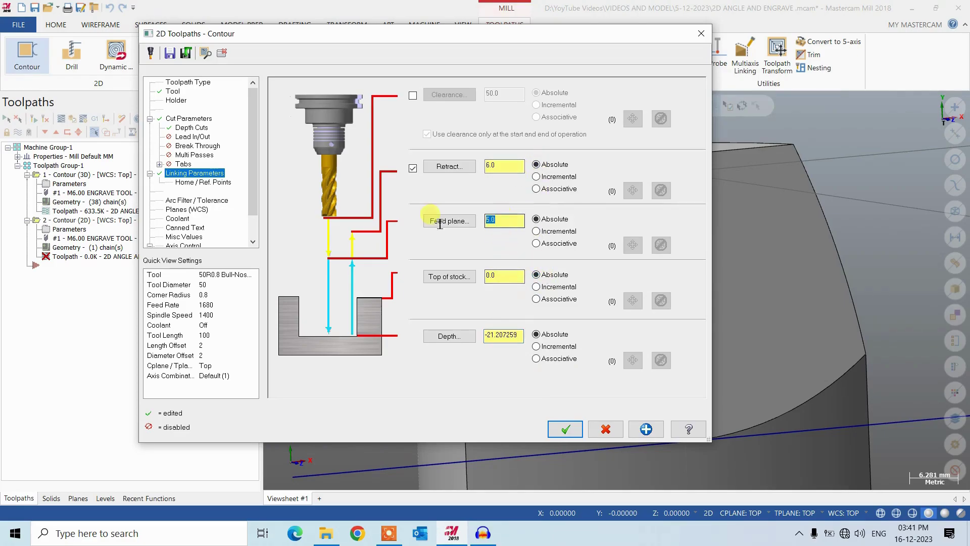
click(501, 167)
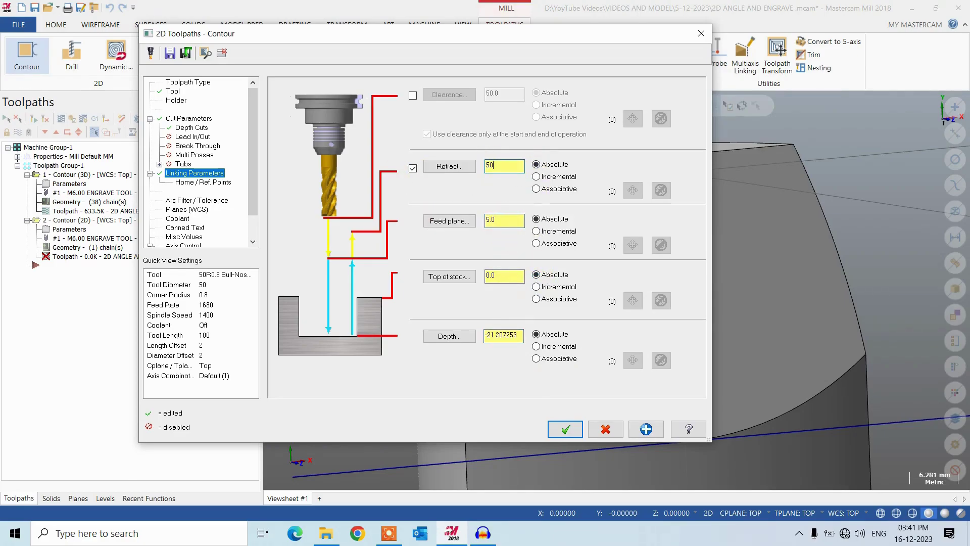
click(563, 430)
mouse_move(542, 377)
middle_down()
mouse_move(544, 314)
mouse_move(695, 327)
mouse_move(641, 323)
mouse_move(472, 392)
mouse_move(515, 404)
mouse_move(515, 418)
mouse_move(507, 407)
middle_up()
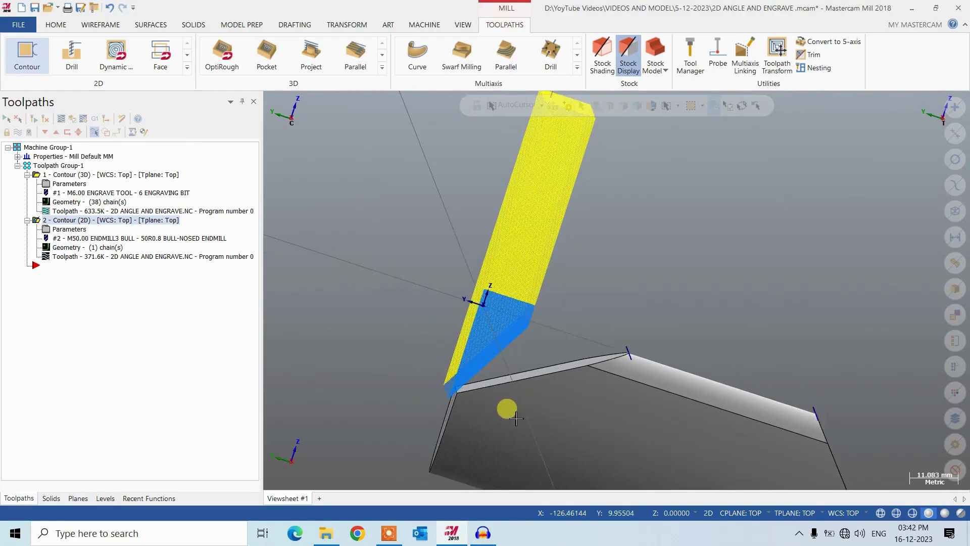
Set the second contour's taper angle to 60 degrees with the tool kept down between depth cuts, and regenerate it
click(74, 230)
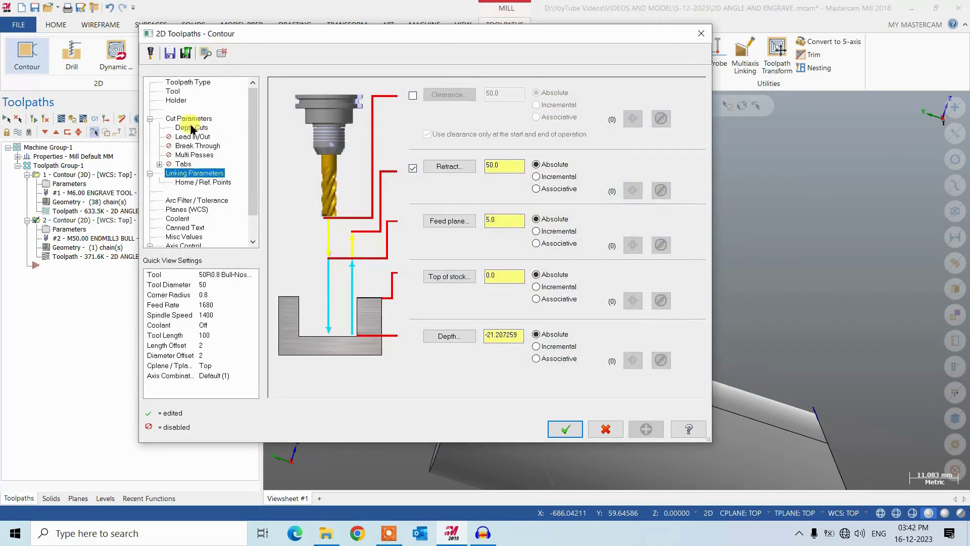
click(192, 128)
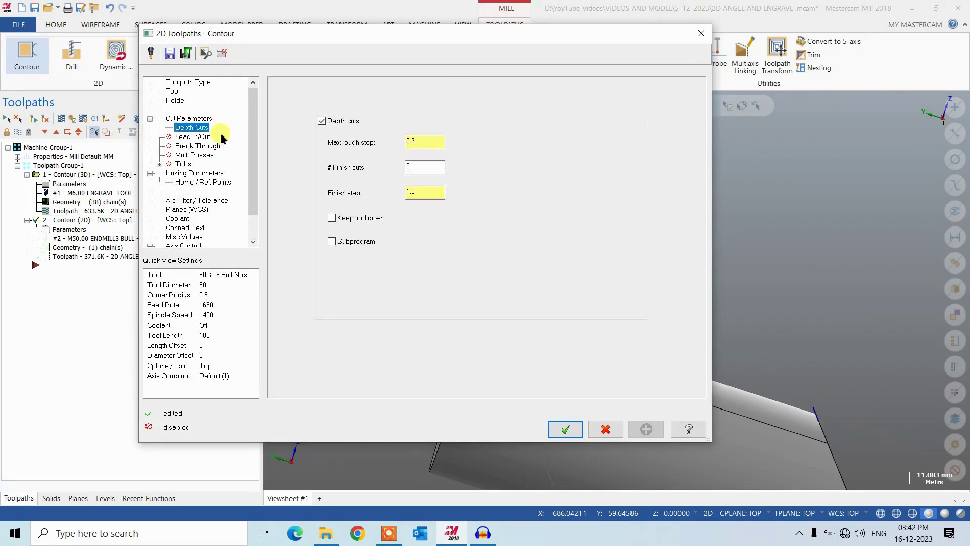
text(60)
key(Return)
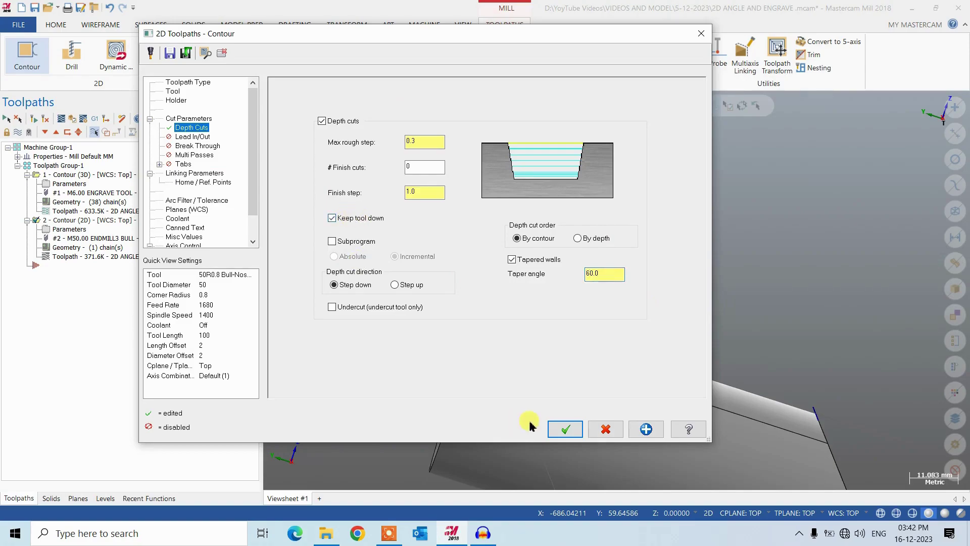
click(564, 429)
scroll(412, 264, down, 5)
middle_drag(549, 375, 423, 302)
Duplicate the bull-nosed contour operation and place the copy after it in the toolpath group
click(84, 228)
right_click(84, 223)
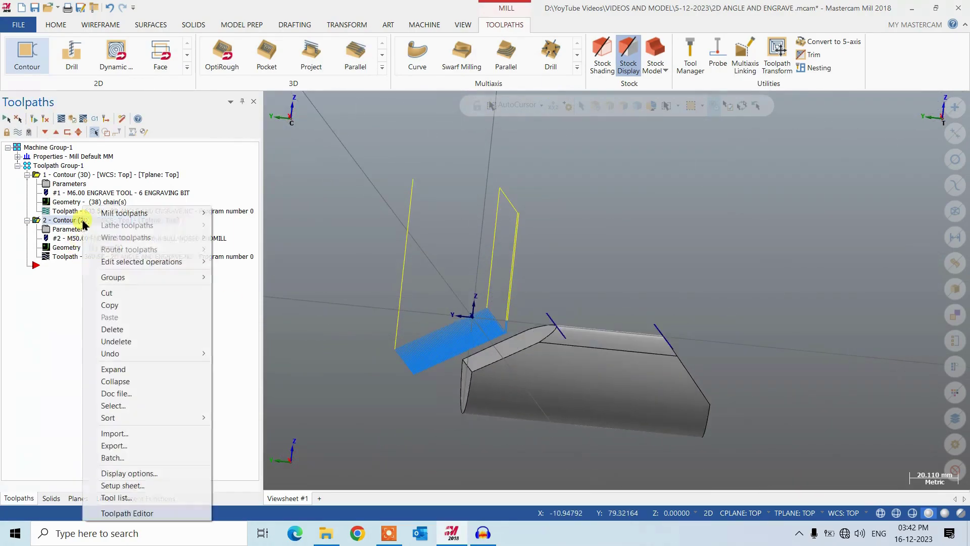
click(125, 305)
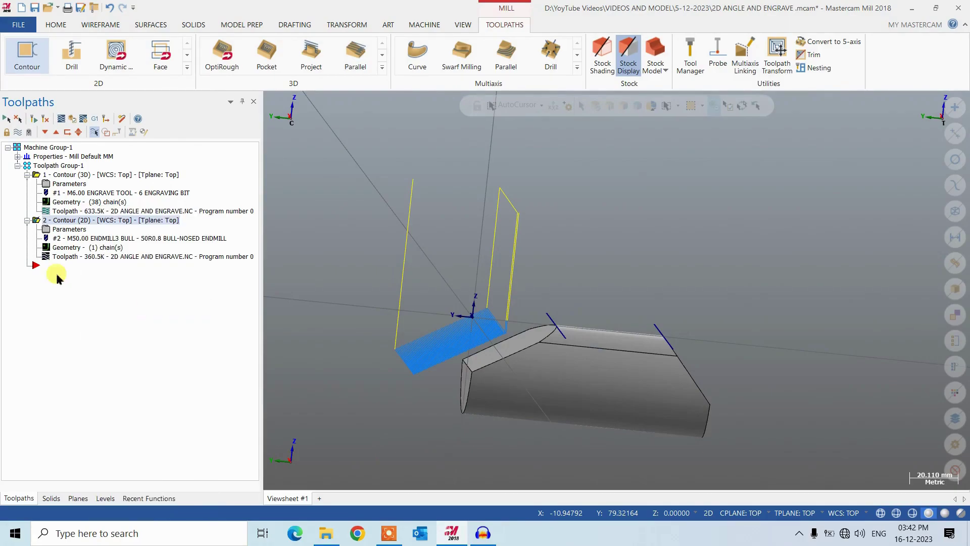
right_click(32, 267)
click(60, 317)
scroll(684, 381, up, 2)
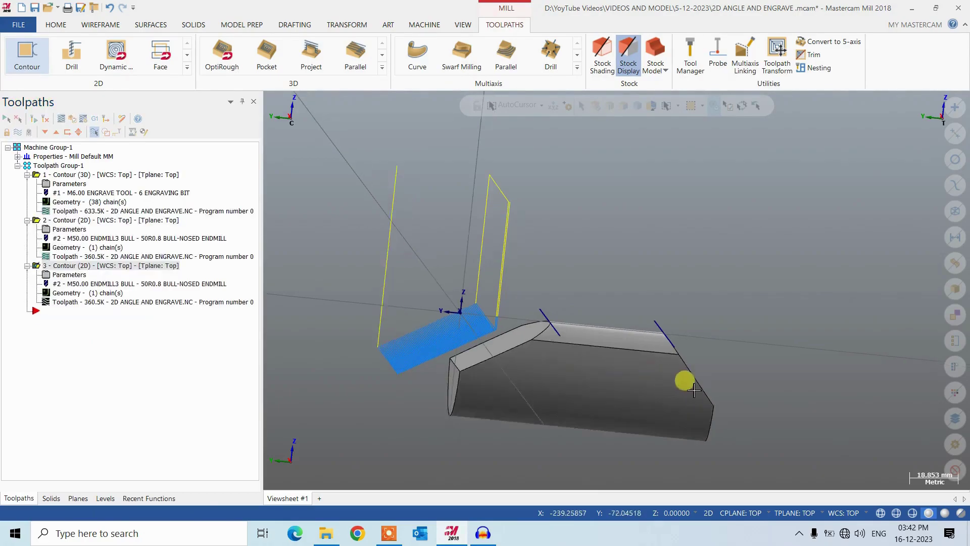
Rechain the copied contour onto the guide line at the opposite angled face, starting from the line's right end
middle_drag(710, 375, 631, 383)
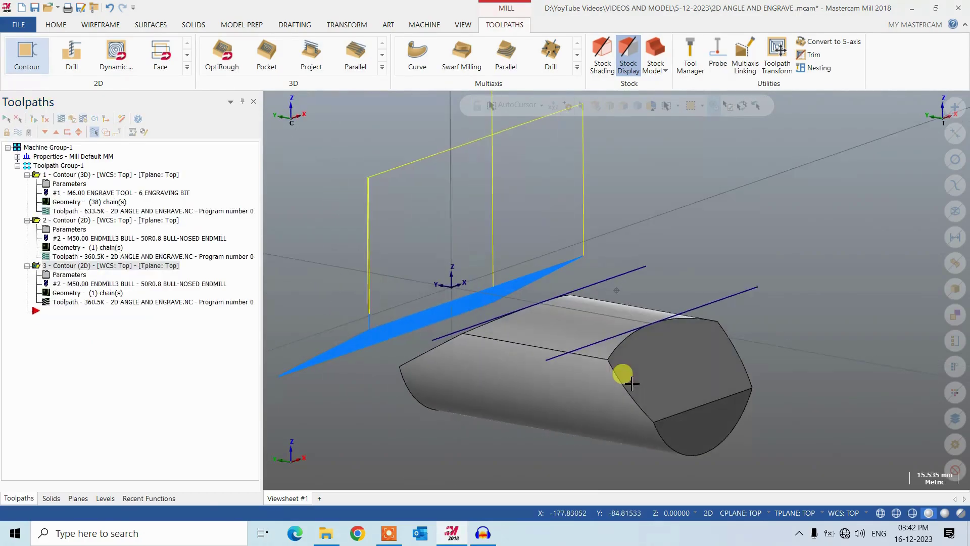
click(57, 296)
click(126, 244)
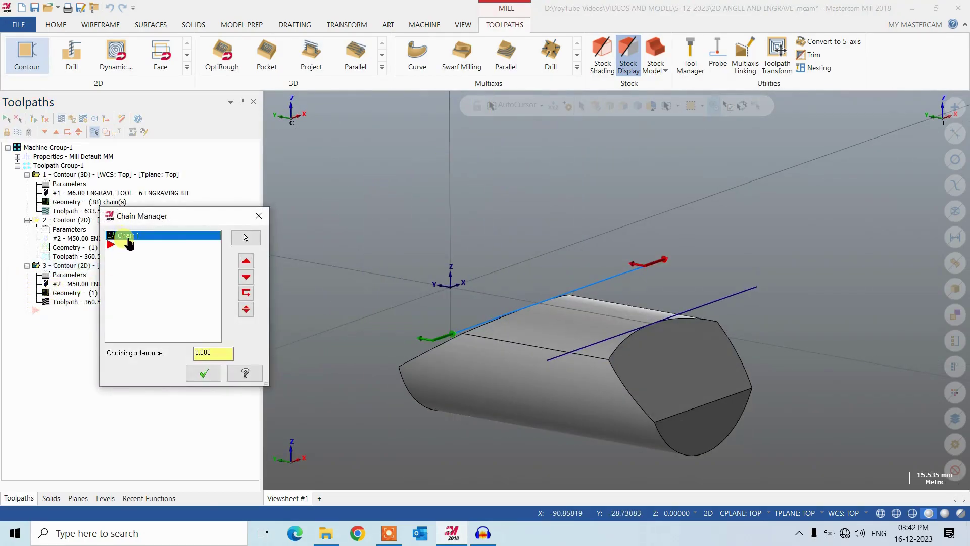
right_click(130, 241)
click(169, 278)
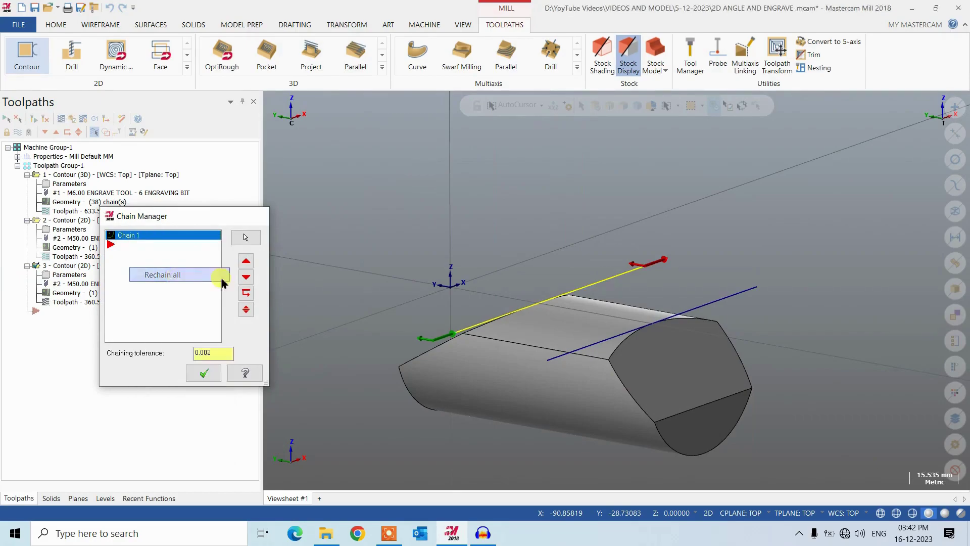
click(736, 289)
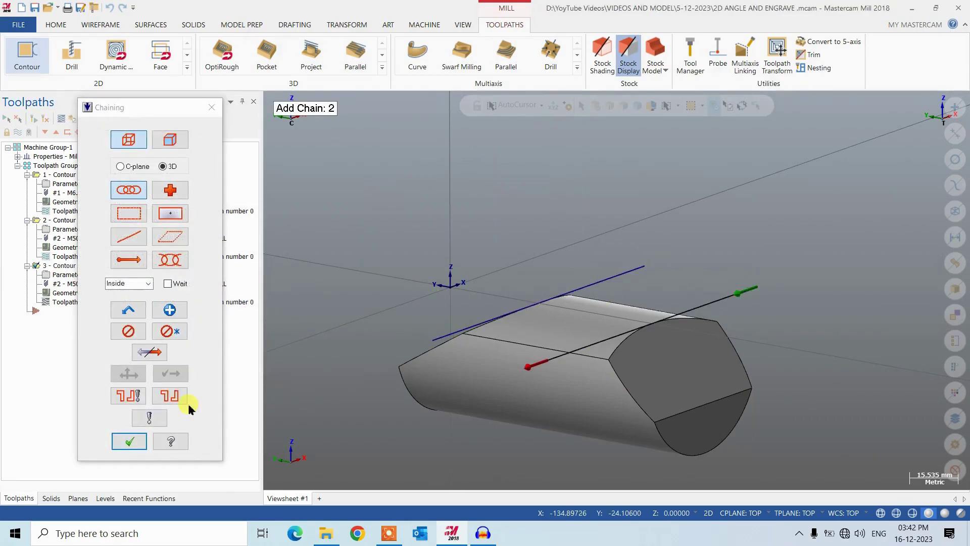
click(129, 441)
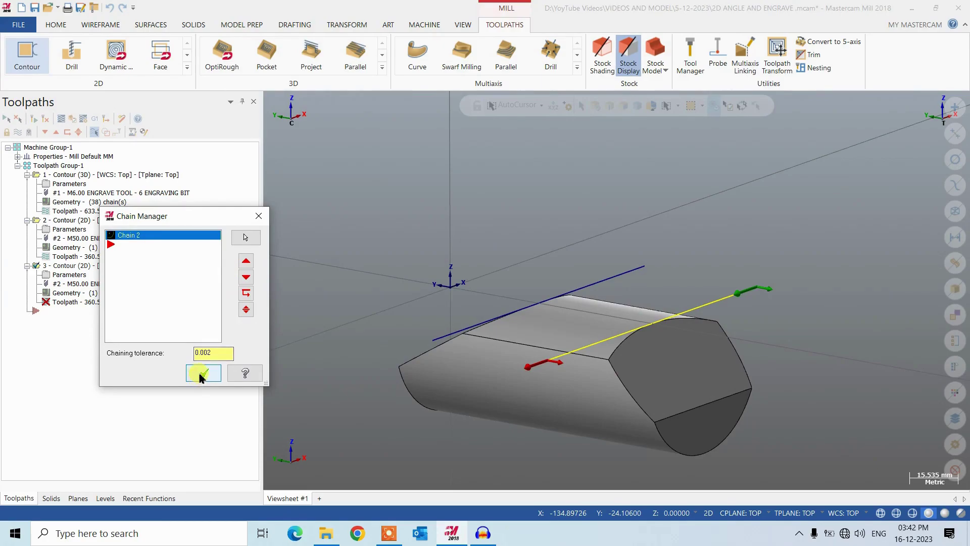
click(203, 374)
Set the copied contour's absolute depth from the midpoint of the opposite angled face's lower edge
click(69, 275)
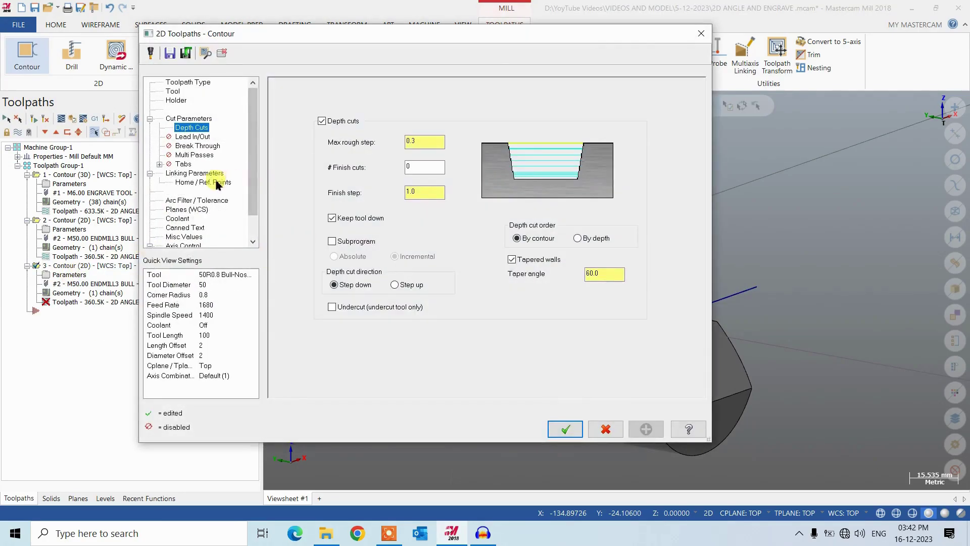
click(215, 174)
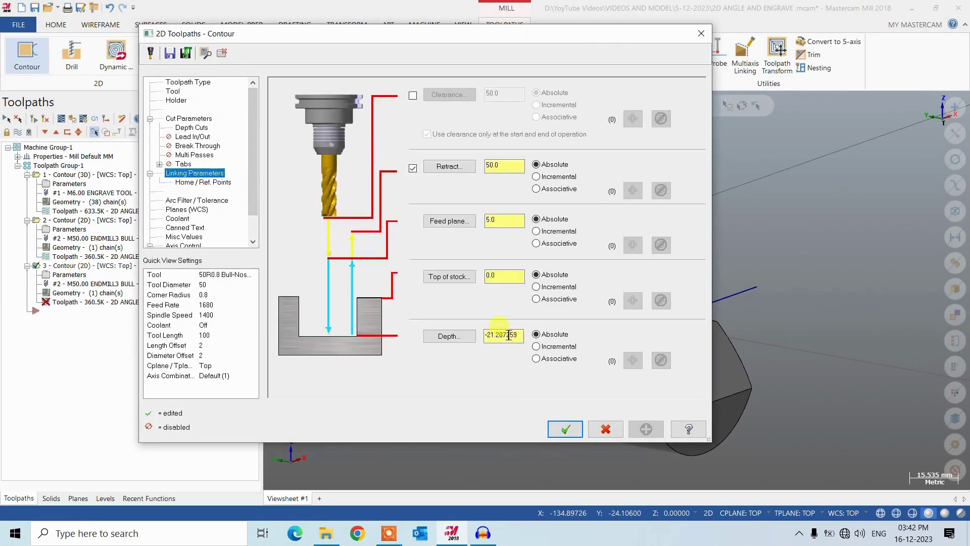
click(448, 336)
scroll(702, 404, up, 2)
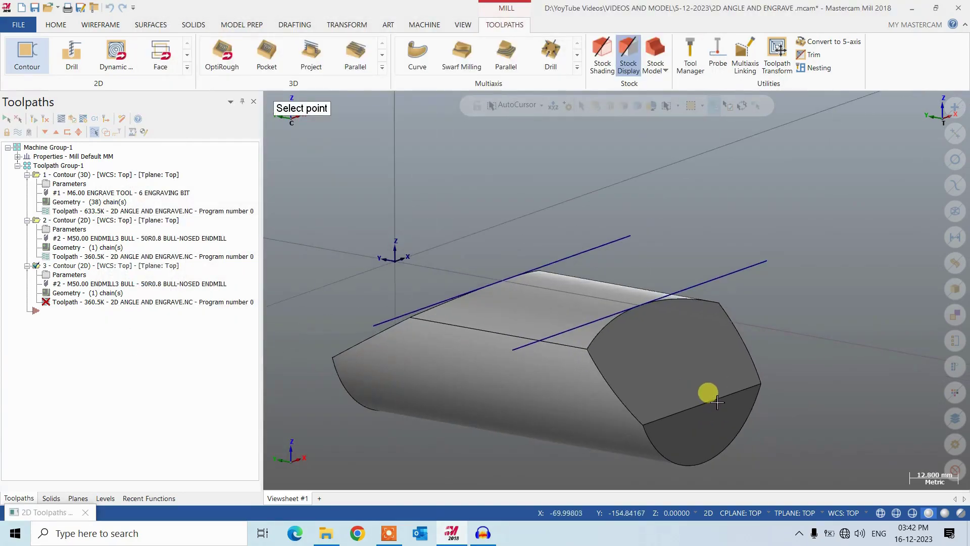
click(704, 408)
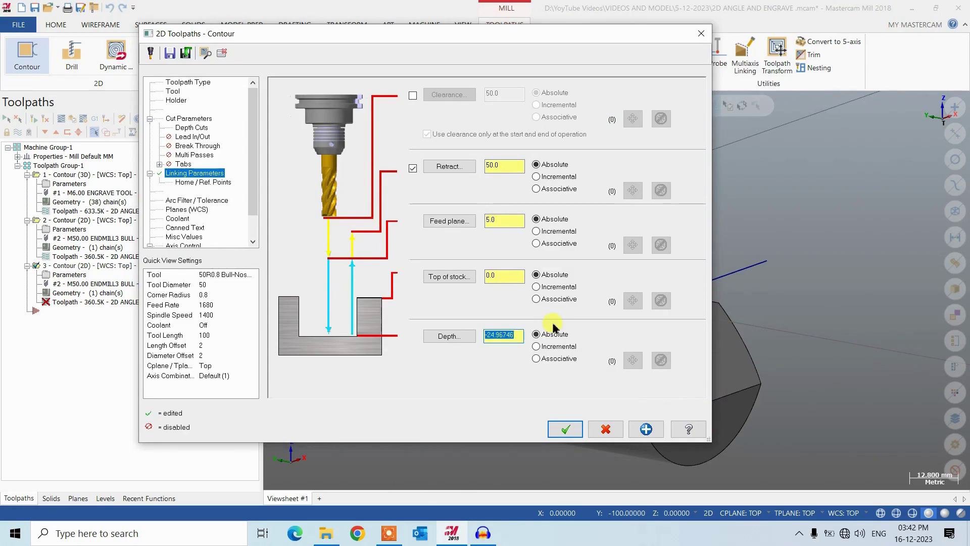
Set the copied contour's depth-cut taper angle to 40 degrees and regenerate its toolpath
click(197, 119)
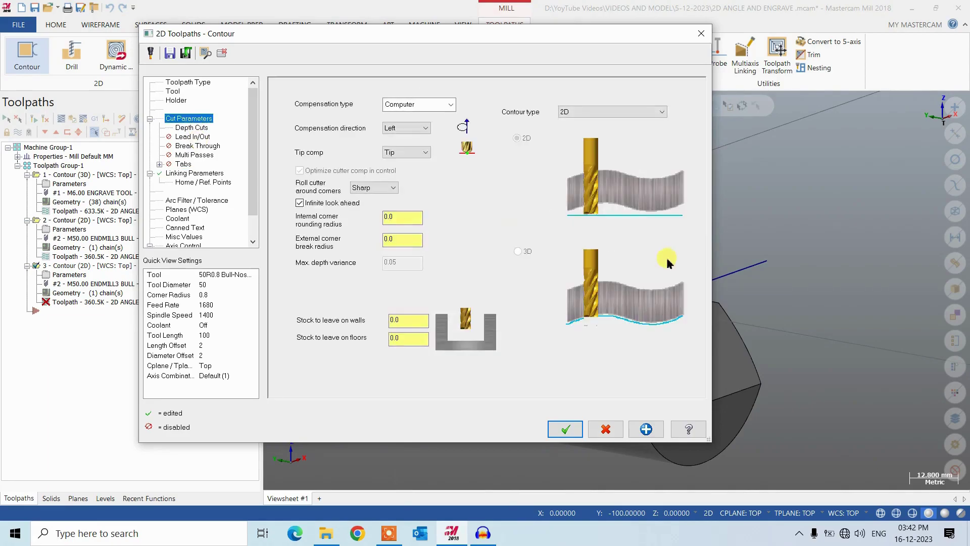
click(200, 128)
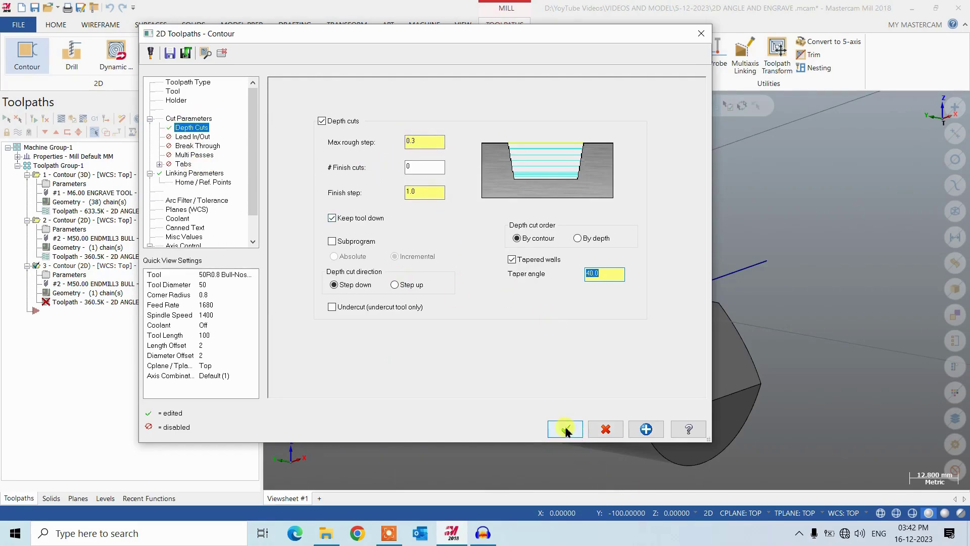
click(566, 429)
click(32, 122)
middle_drag(521, 316, 536, 246)
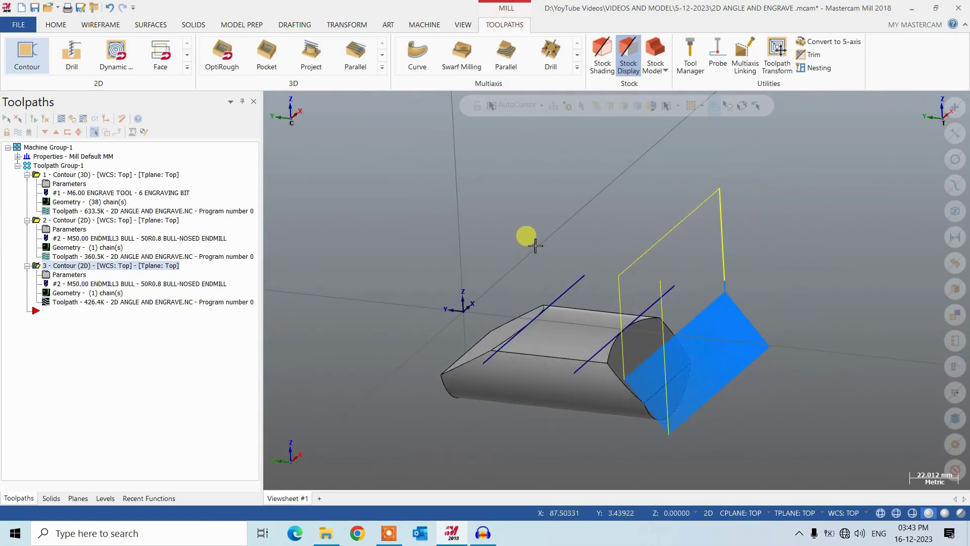
key(ctrl+s)
middle_drag(516, 262, 541, 427)
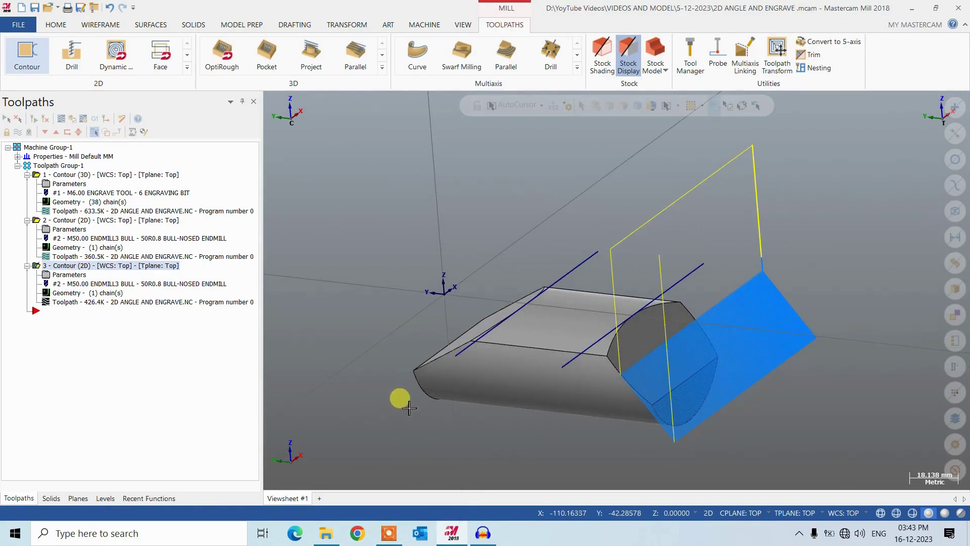
middle_drag(396, 364, 551, 348)
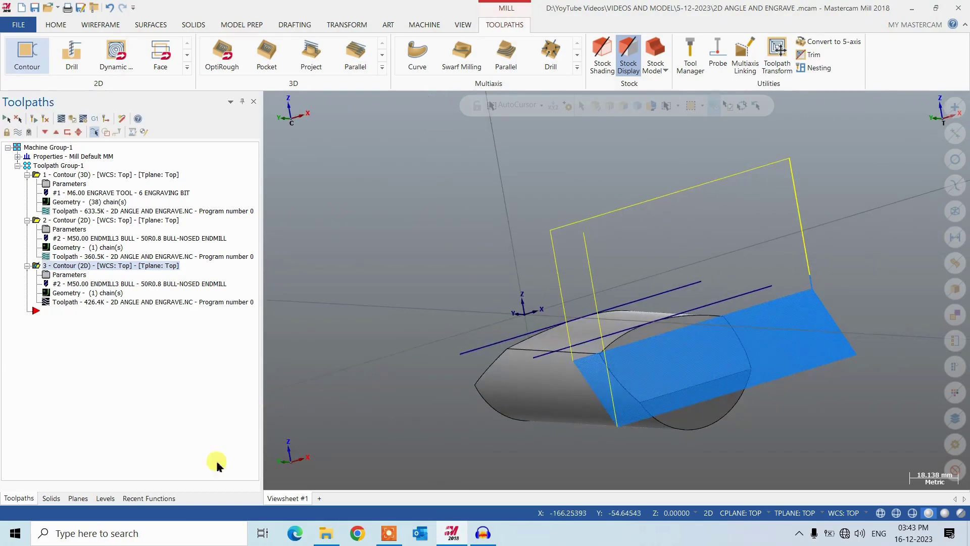
Add level 4 as the active level and show the wireframe geometry on level 2
click(105, 499)
middle_drag(628, 325, 323, 243)
click(7, 119)
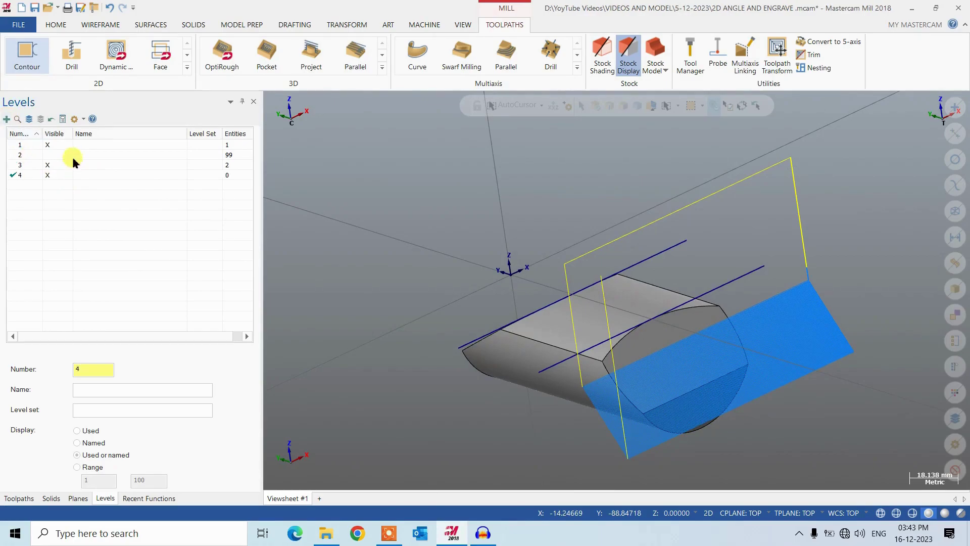
middle_drag(586, 252, 649, 263)
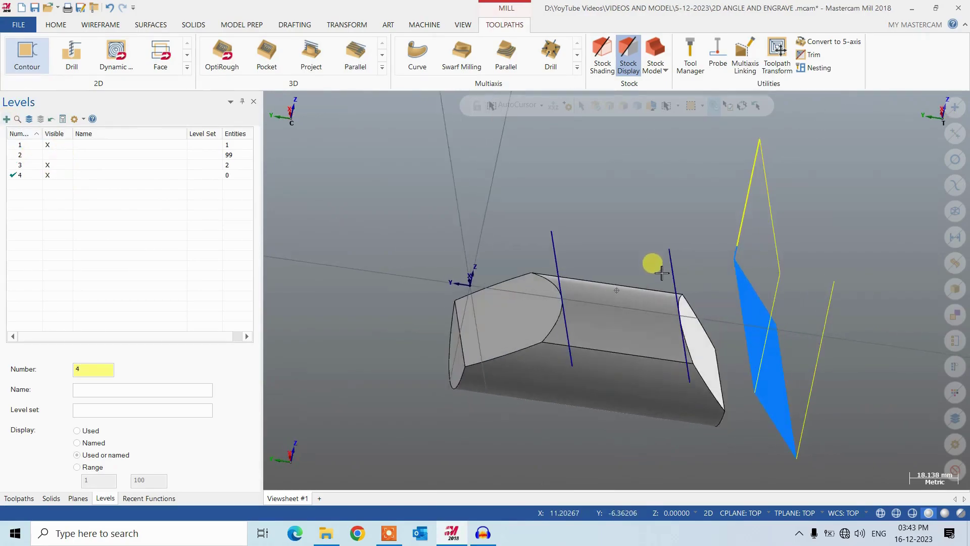
click(47, 155)
middle_drag(302, 267, 517, 290)
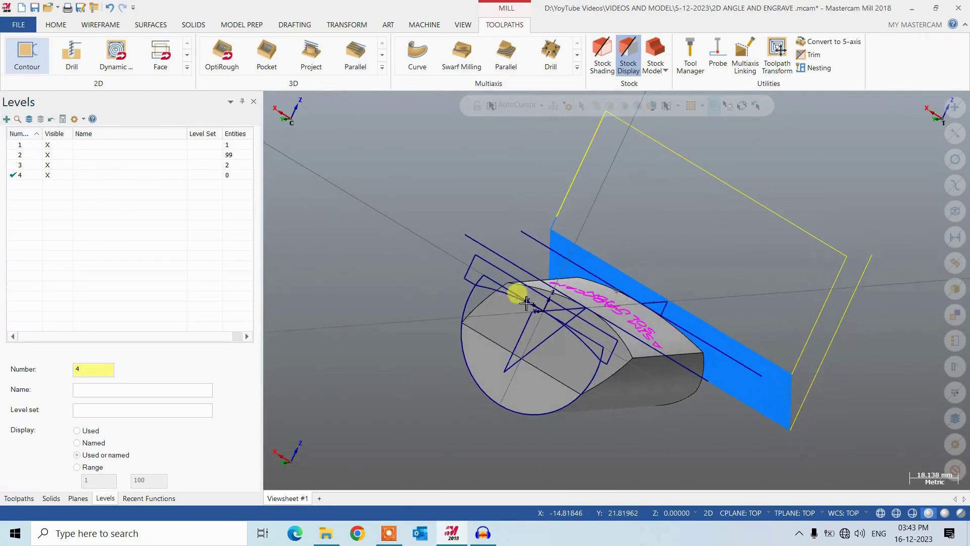
click(194, 25)
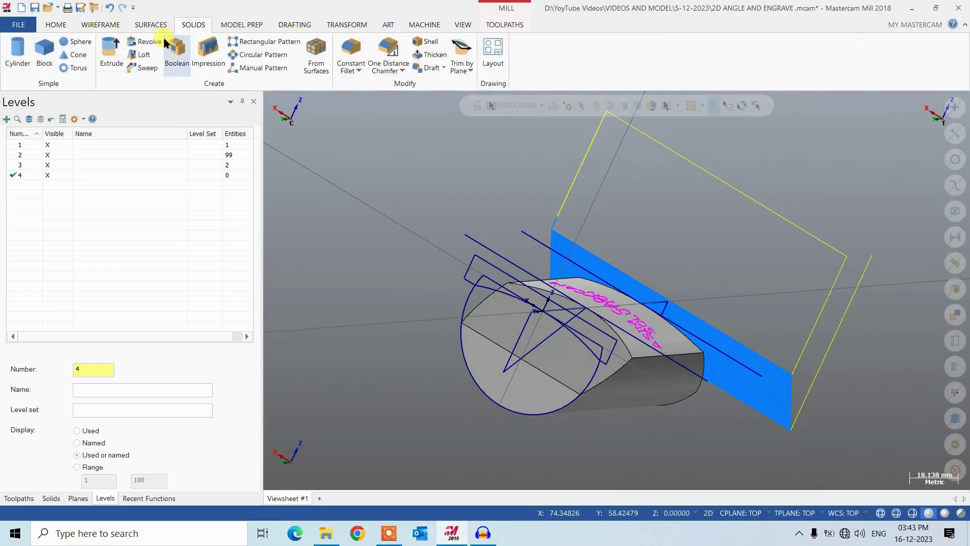
click(110, 48)
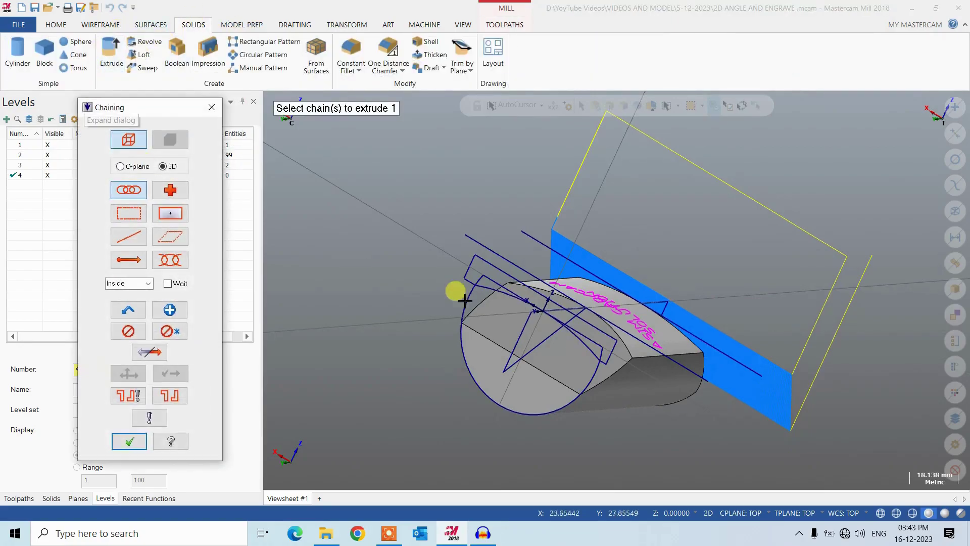
click(457, 289)
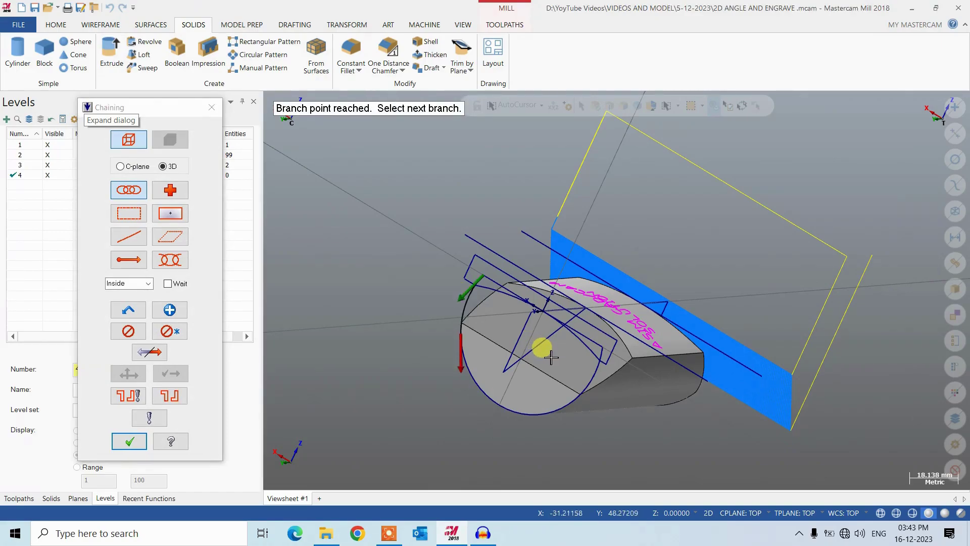
key(Escape)
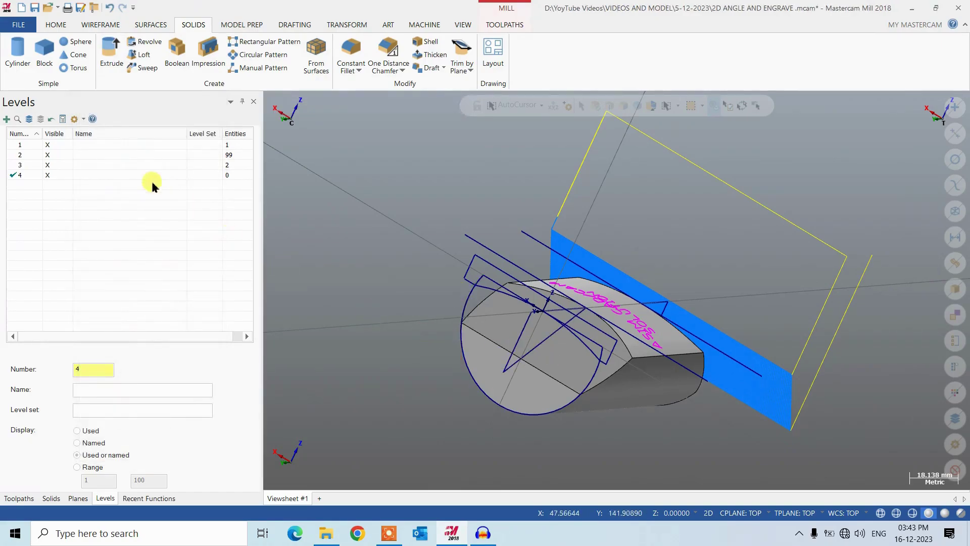
Hide level 1 containing the angled solid to leave the wireframe profile exposed
click(60, 146)
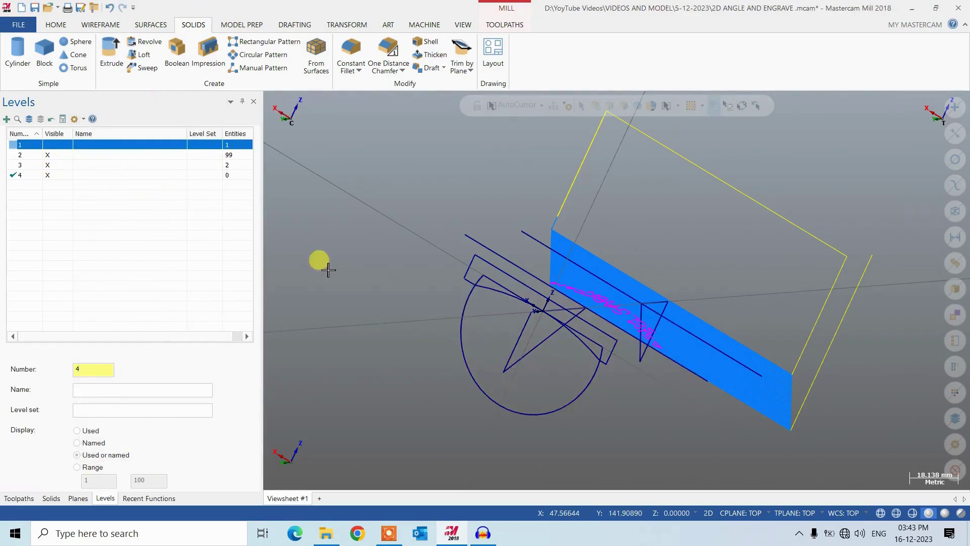
key(Escape)
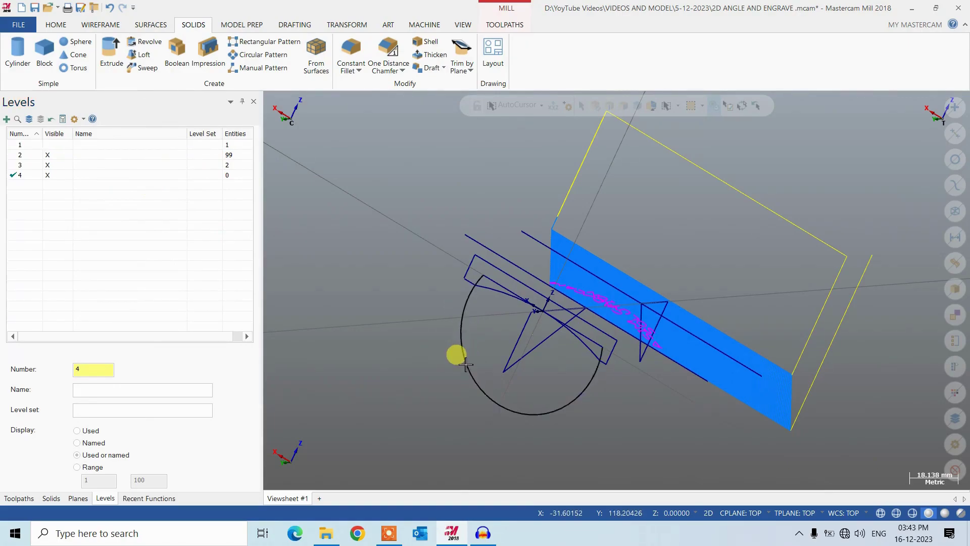
click(437, 335)
key(Delete)
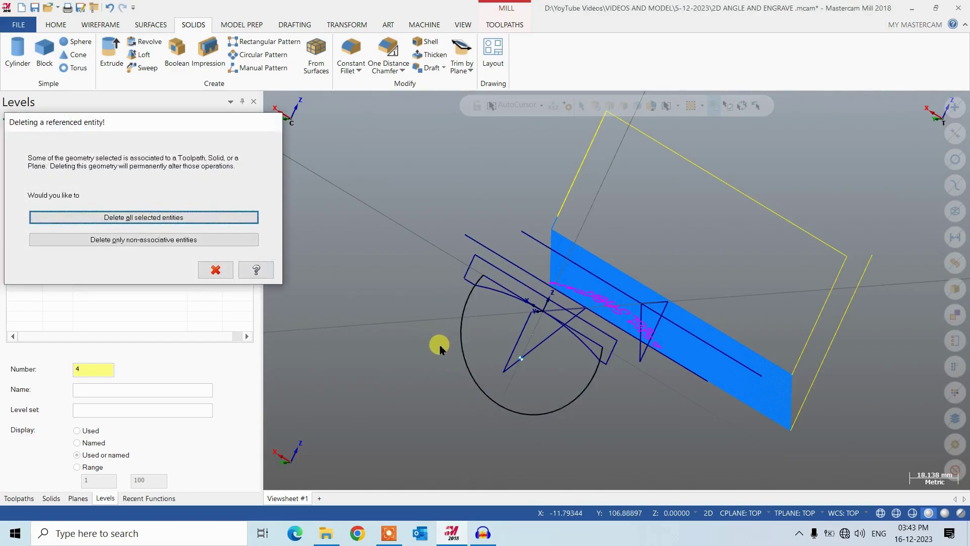
key(Escape)
Chain the large arc and its closing line for a solid extrusion, reversing the direction toward the engraved text
click(111, 54)
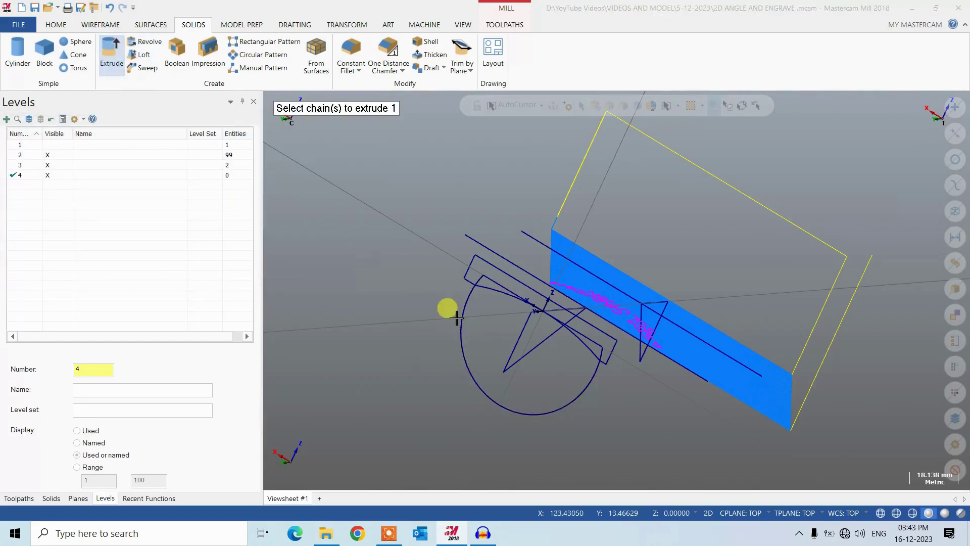
click(463, 304)
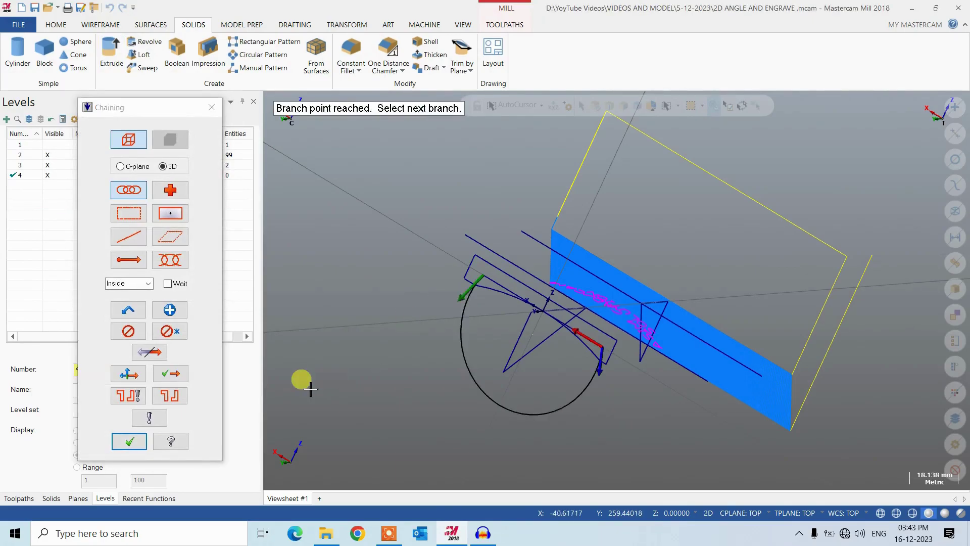
scroll(396, 398, up, 1)
click(169, 374)
click(129, 442)
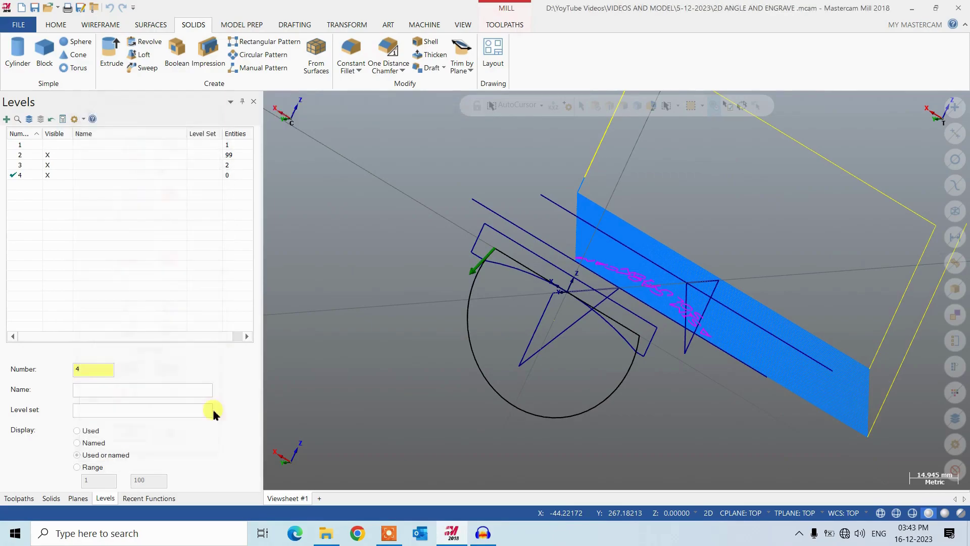
middle_drag(523, 347, 356, 343)
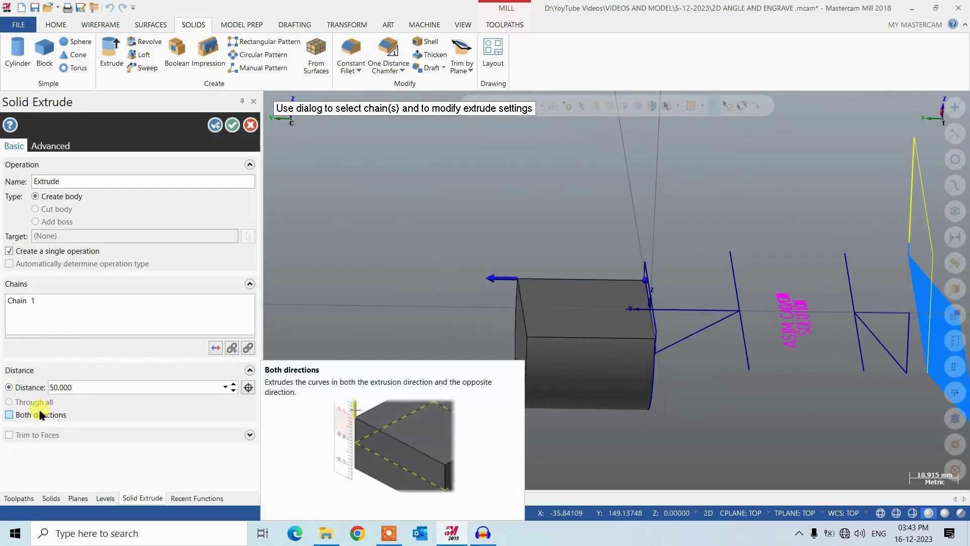
click(213, 350)
middle_drag(379, 303, 540, 356)
Show the angled solid on level 1 again for reference and return to the extrusion settings
click(105, 498)
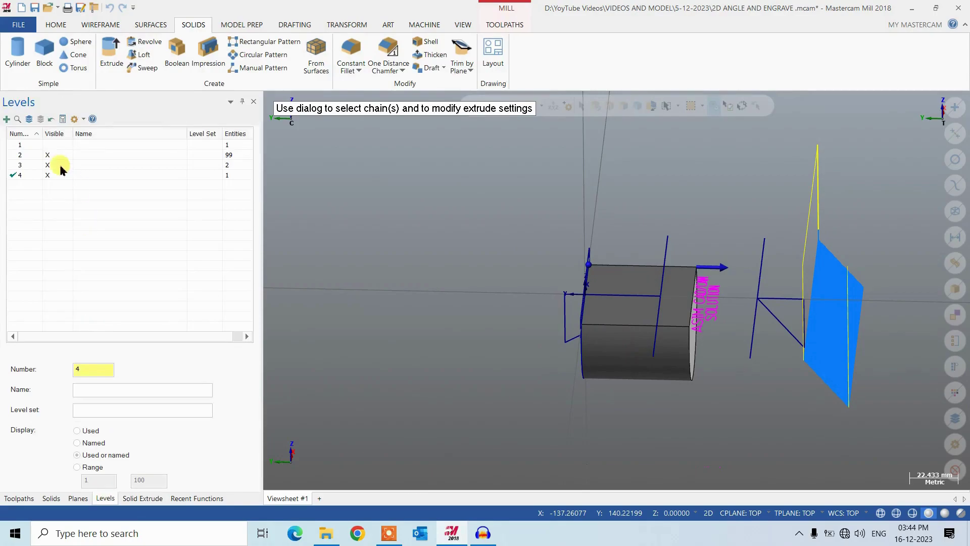
click(59, 146)
scroll(732, 305, up, 2)
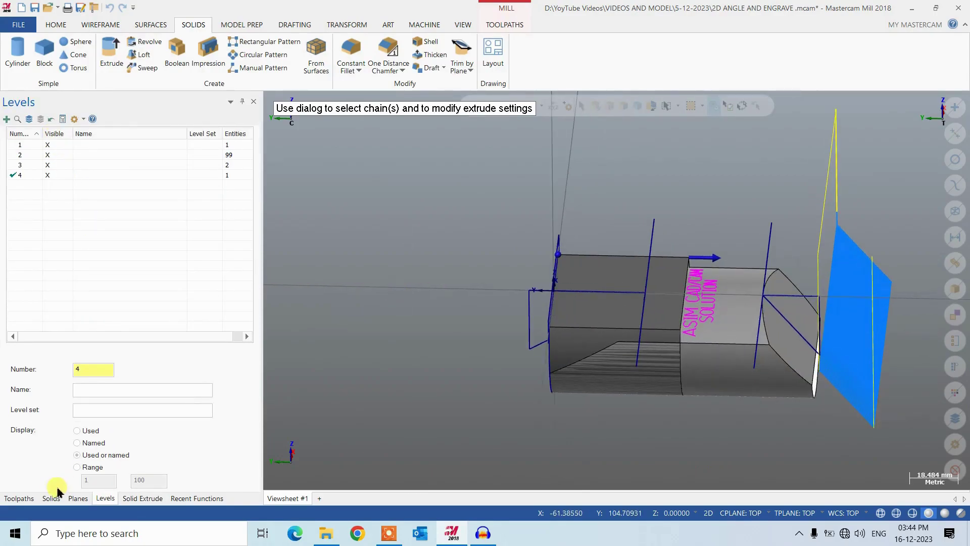
click(147, 498)
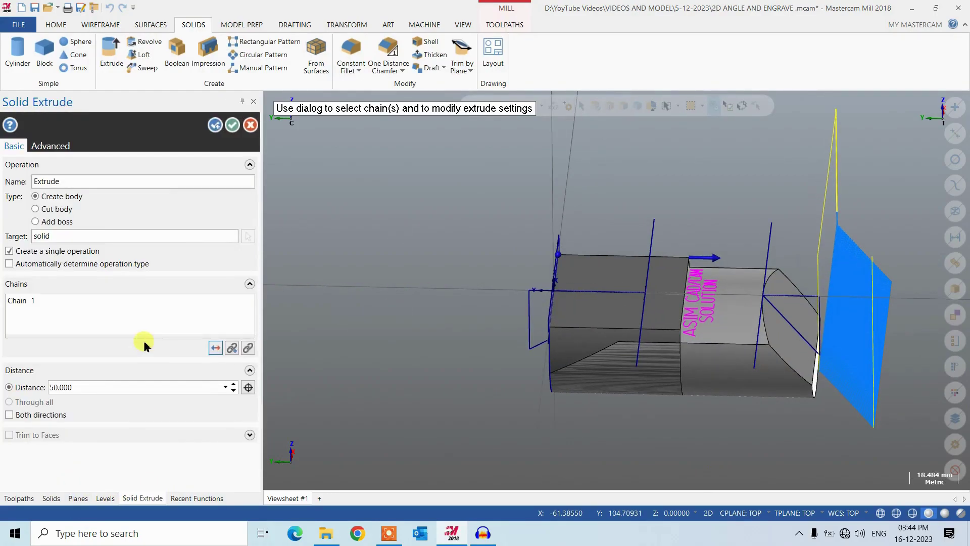
Try to take the extrusion distance from the X coordinate of the solid's far lower corner, making it a positive 26.550
right_click(69, 388)
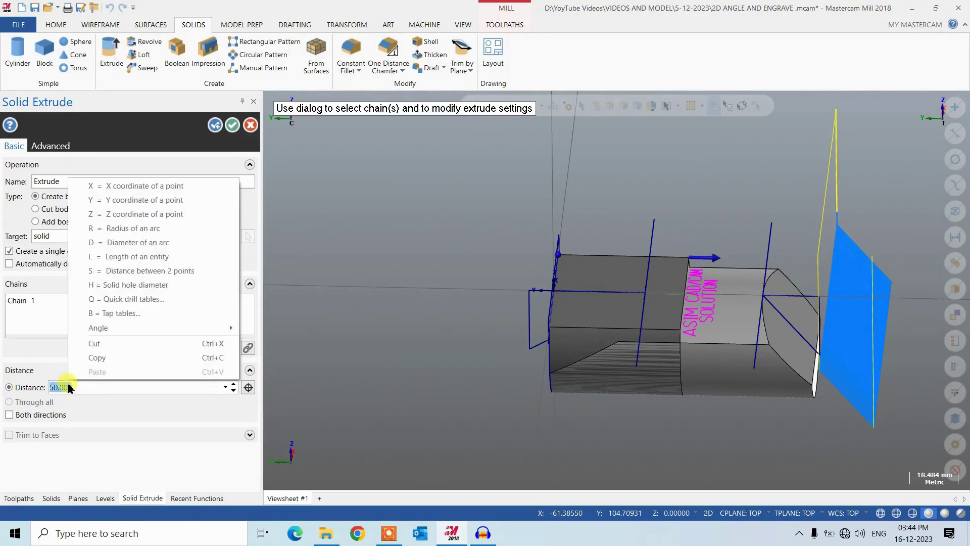
click(113, 186)
scroll(766, 389, up, 2)
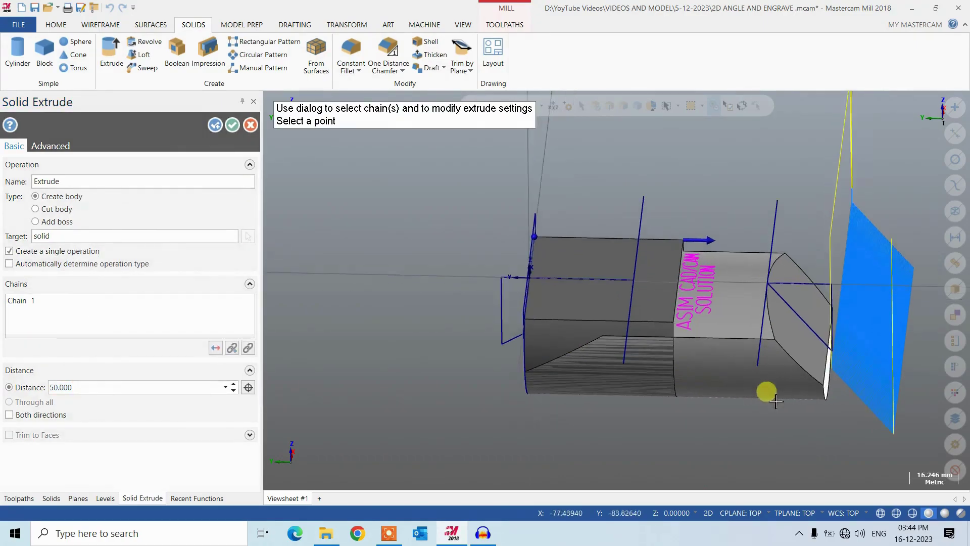
click(834, 389)
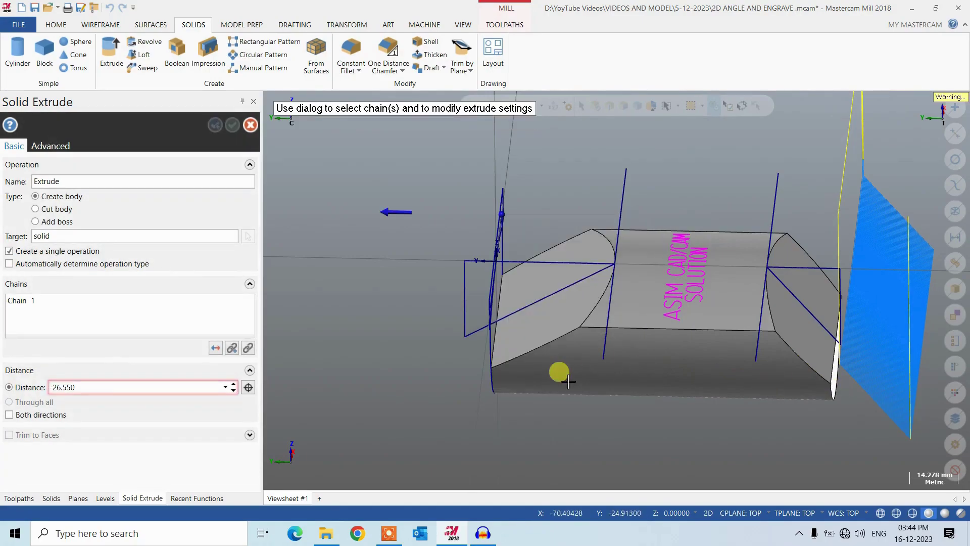
double_click(57, 388)
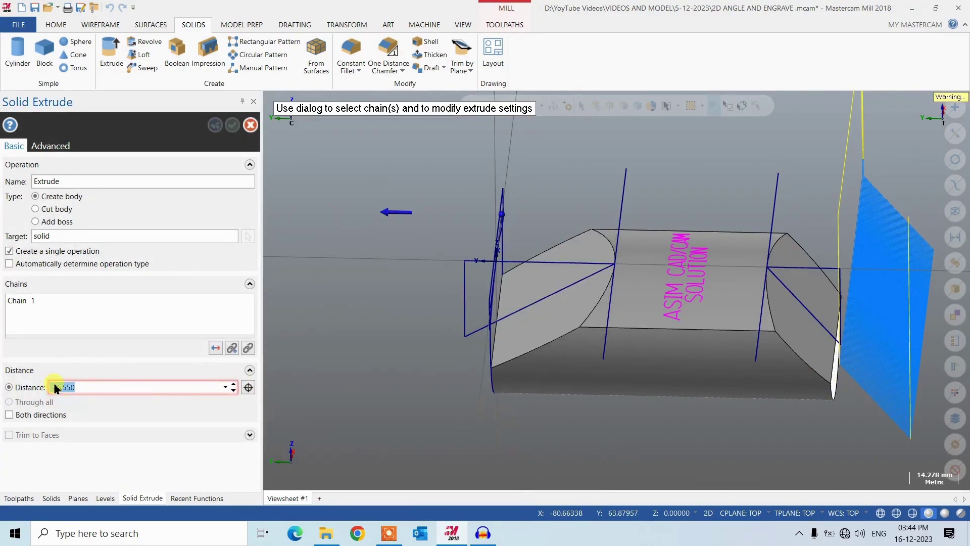
key(BackSpace)
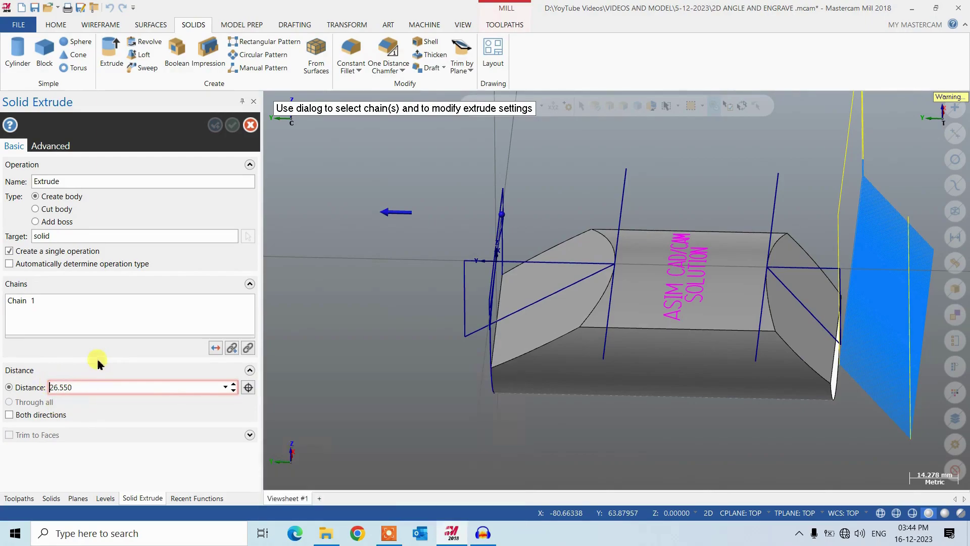
key(Return)
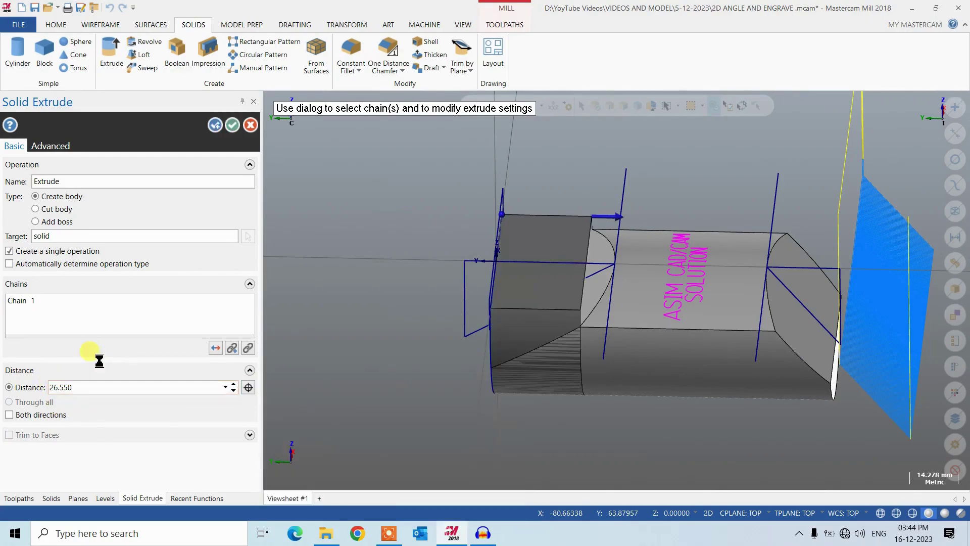
Set the extrusion distance to 100 mm and create the new body
double_click(96, 392)
drag(626, 220, 847, 289)
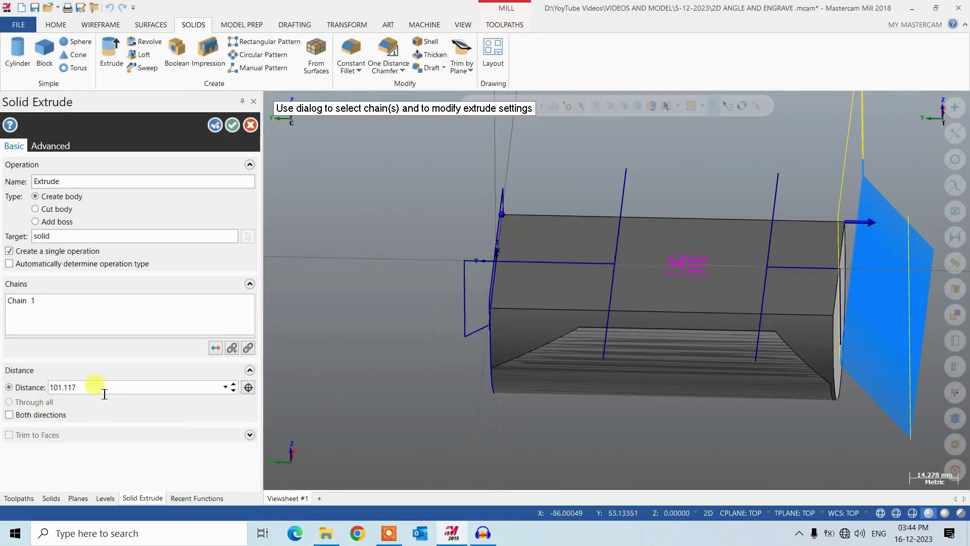
text(100)
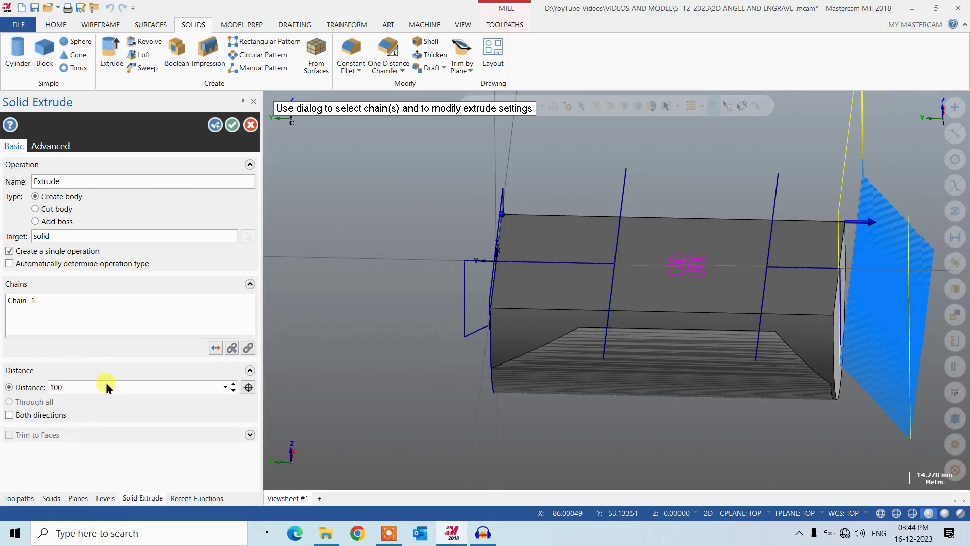
key(Return)
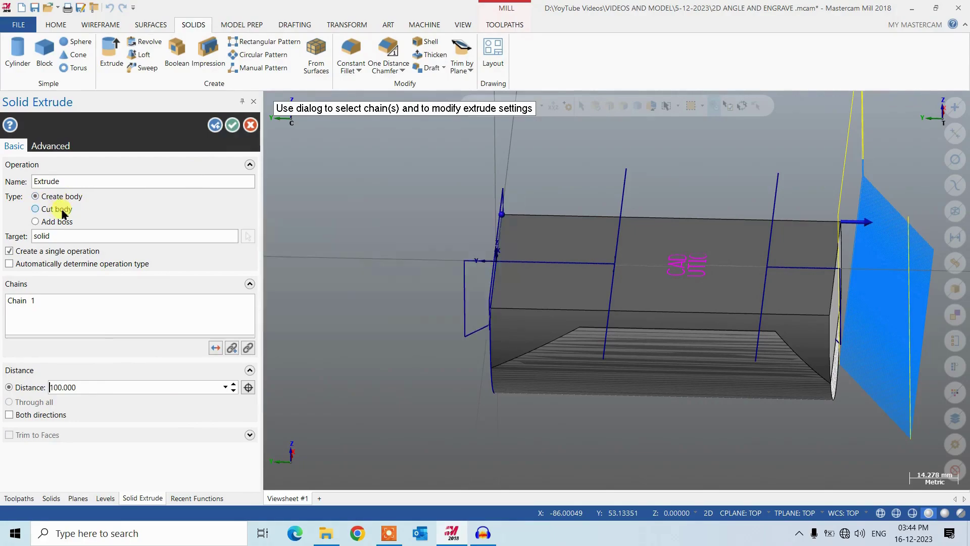
click(234, 124)
Hide level 1 with the angled solid, leaving the extruded body on level 4 shown
mouse_move(357, 266)
middle_down()
mouse_move(602, 206)
mouse_move(596, 262)
mouse_move(581, 259)
middle_up()
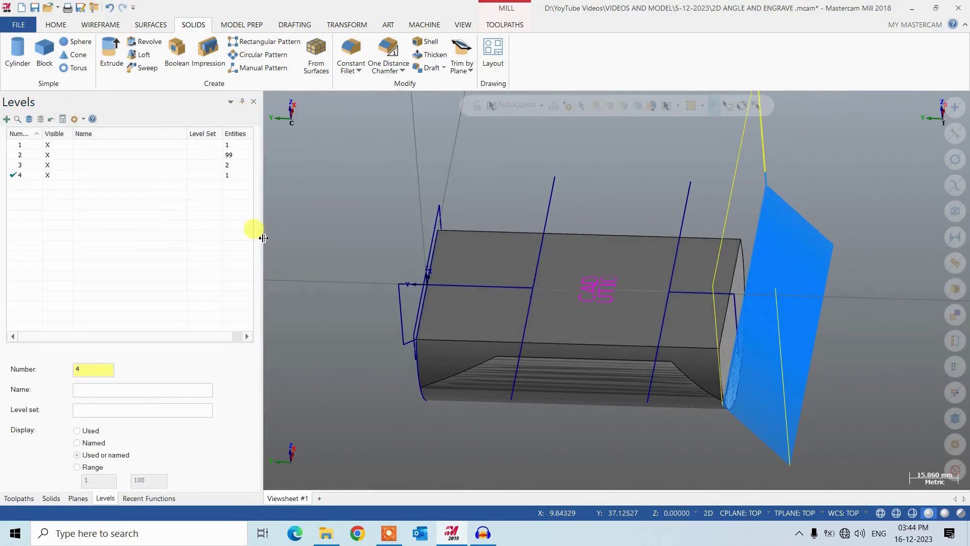
middle_drag(563, 342, 392, 369)
scroll(372, 372, up, 3)
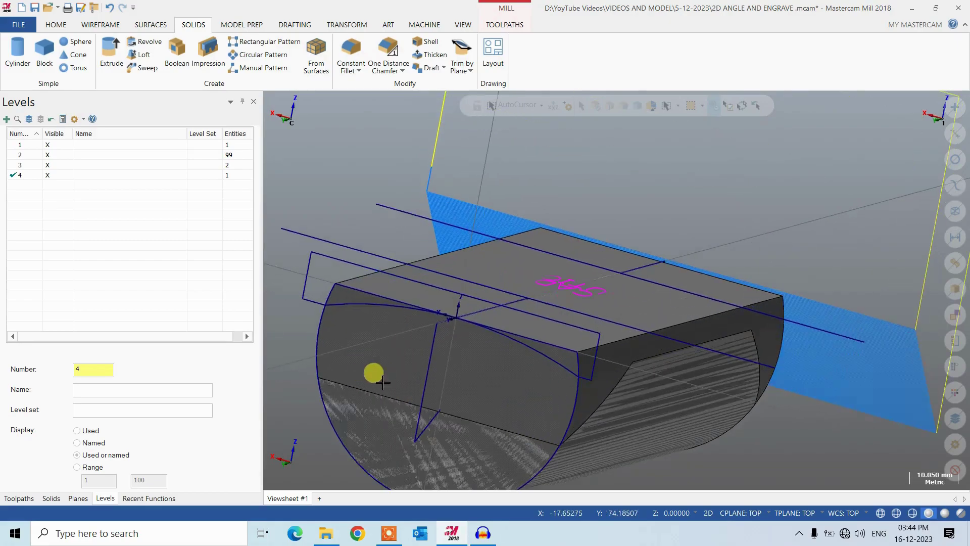
scroll(527, 357, down, 2)
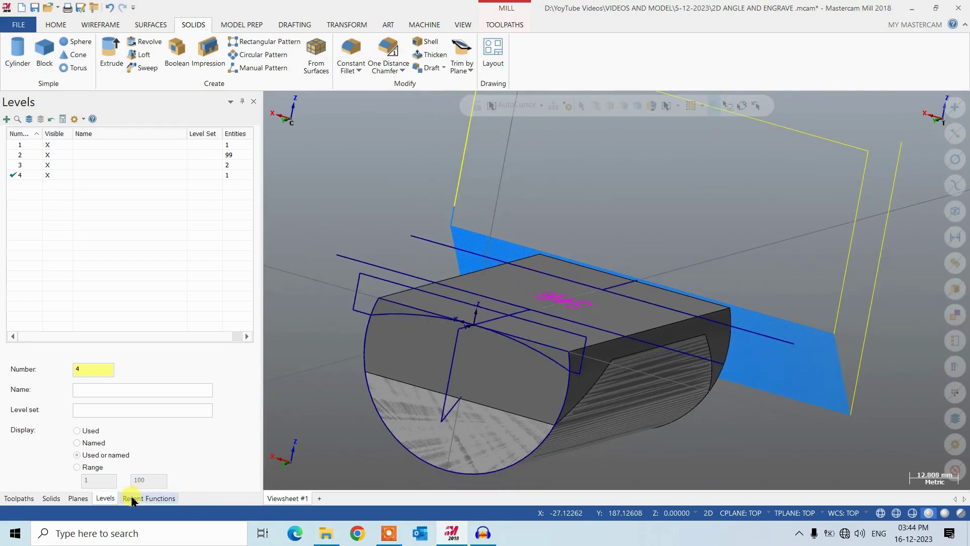
click(59, 144)
click(59, 144)
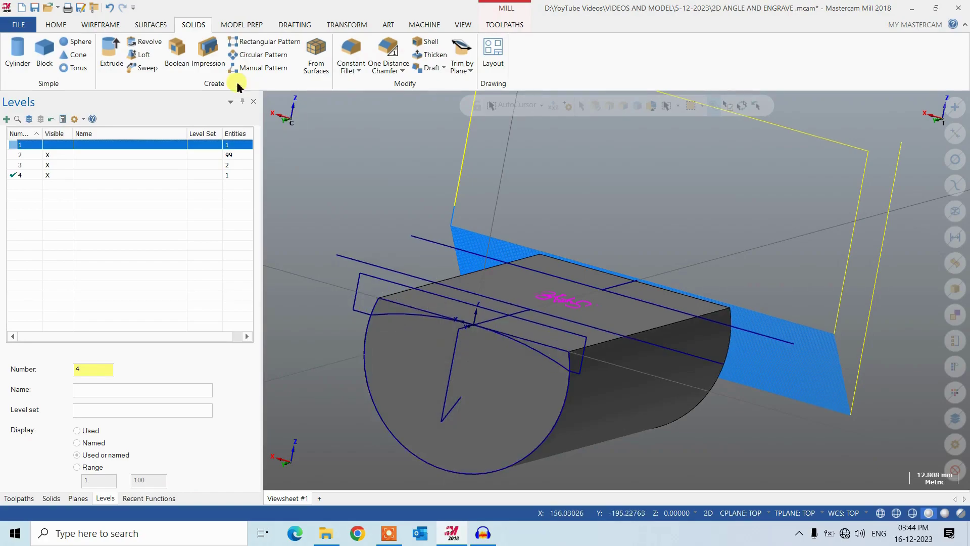
Extrude the closed profile above the blank 100 mm as a cut body, trimming the blank's top to the curved shape
click(113, 49)
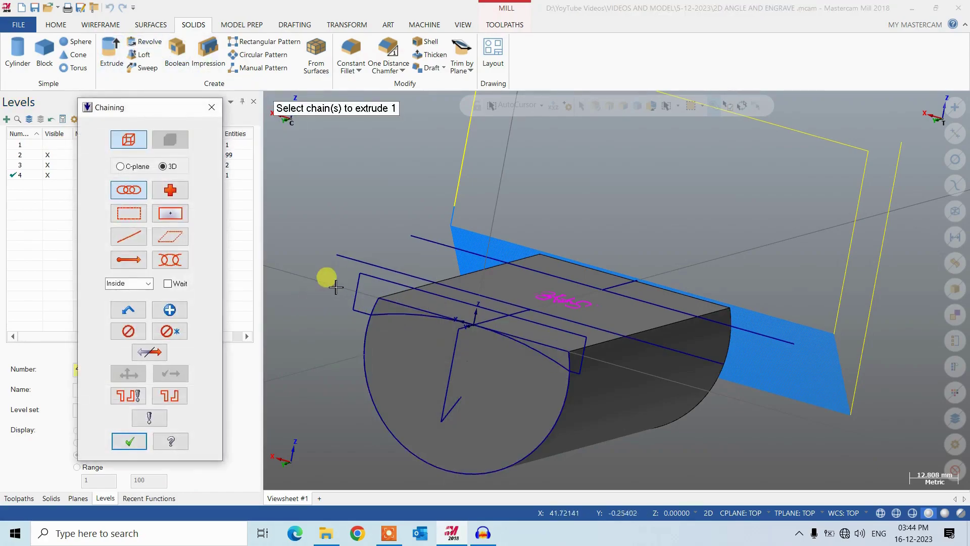
click(359, 281)
click(125, 445)
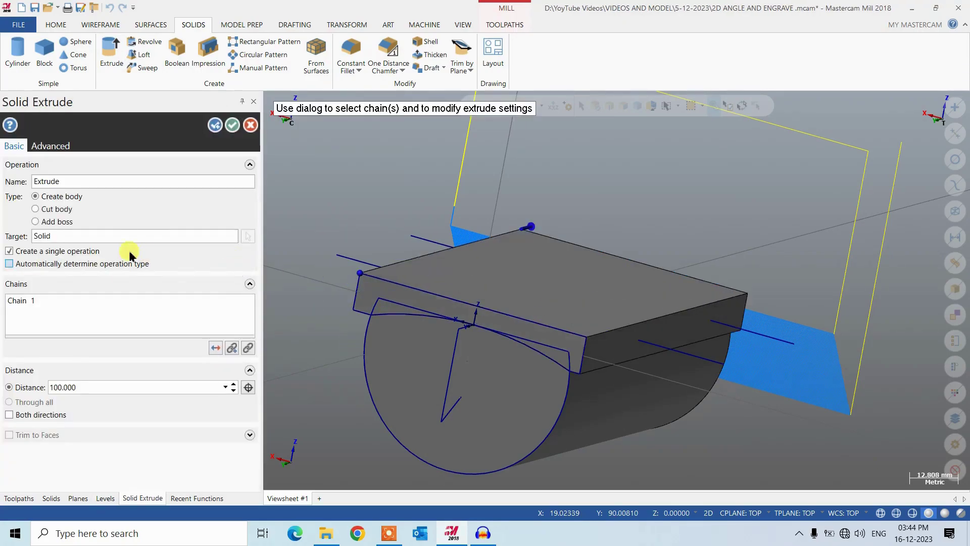
click(59, 211)
middle_drag(545, 346, 485, 374)
middle_drag(384, 325, 351, 396)
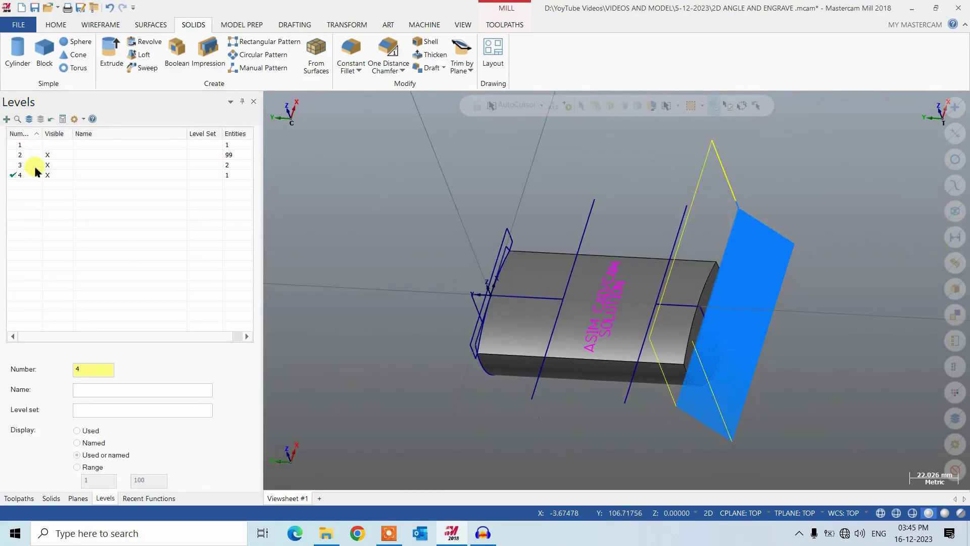
Hide the level 2 geometry and set the machine group's stock shape to the extruded solid body
click(51, 154)
middle_drag(411, 284, 494, 266)
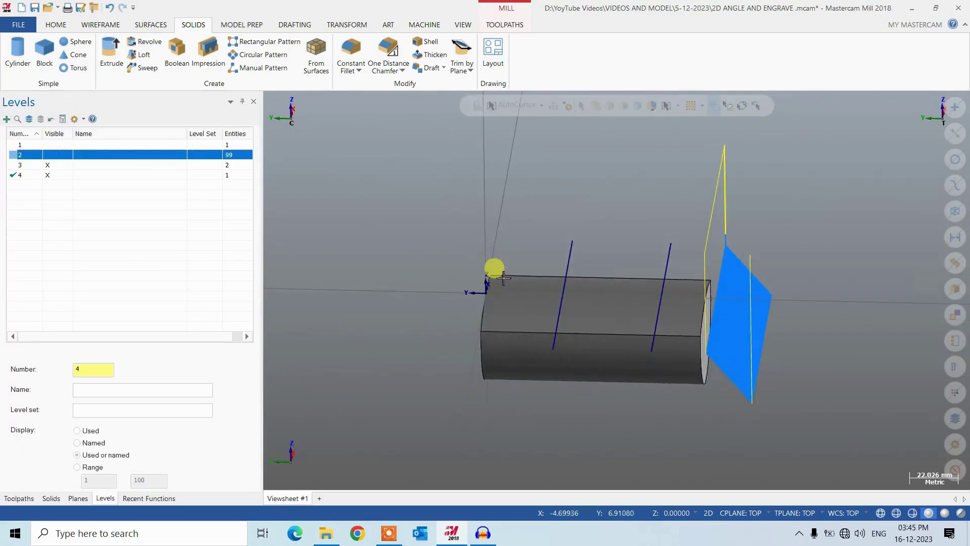
click(20, 499)
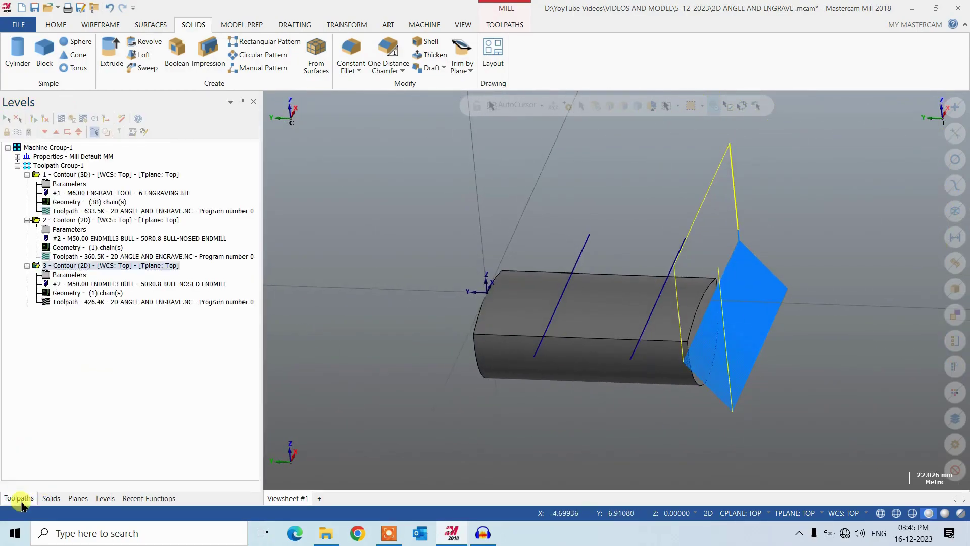
click(17, 157)
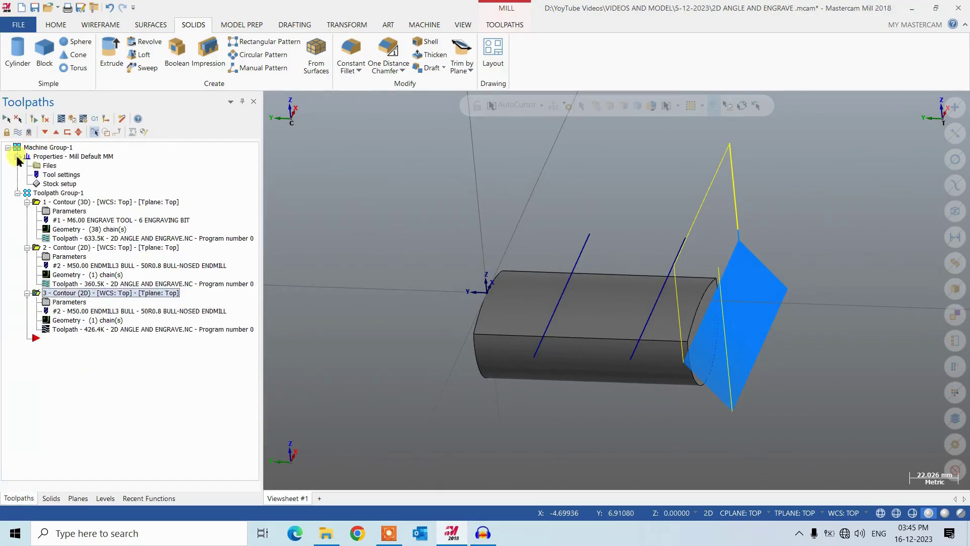
double_click(59, 185)
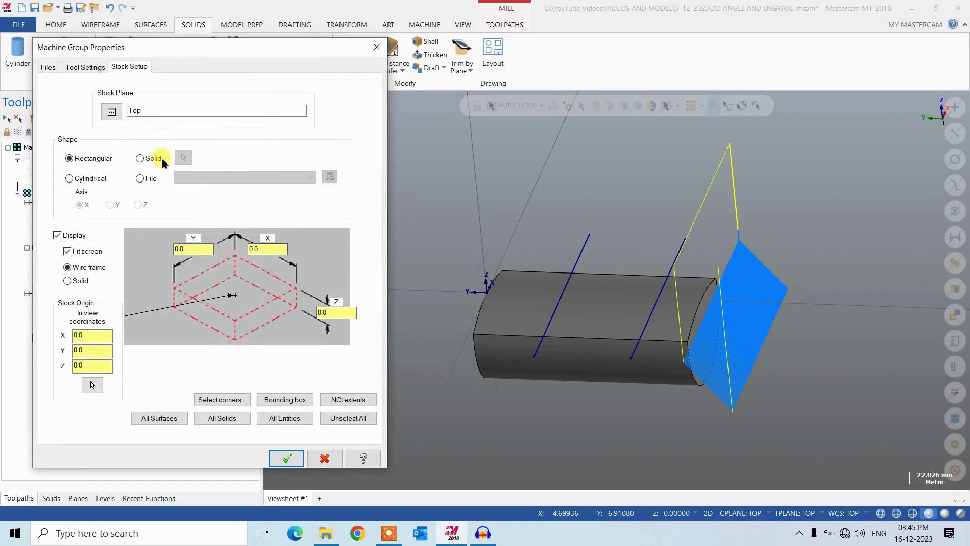
click(149, 158)
click(183, 157)
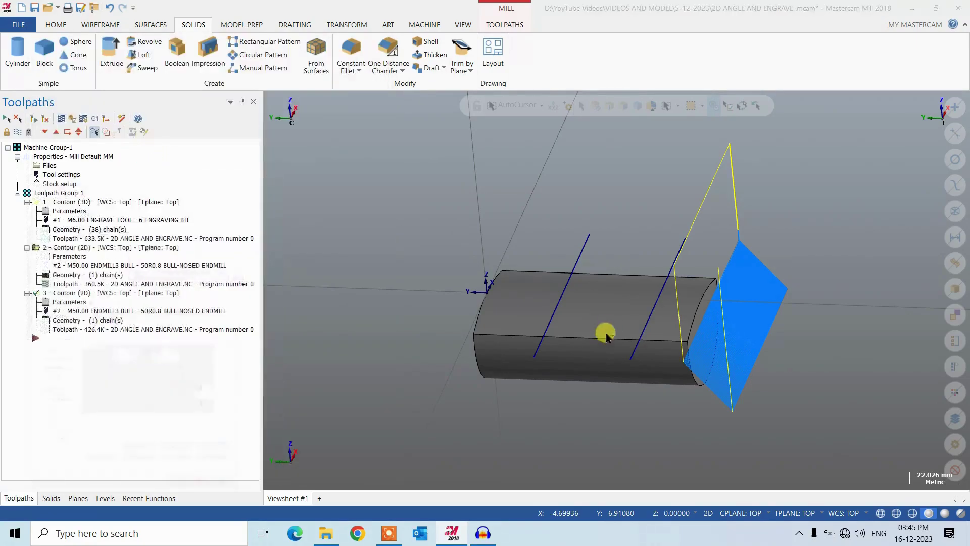
click(596, 303)
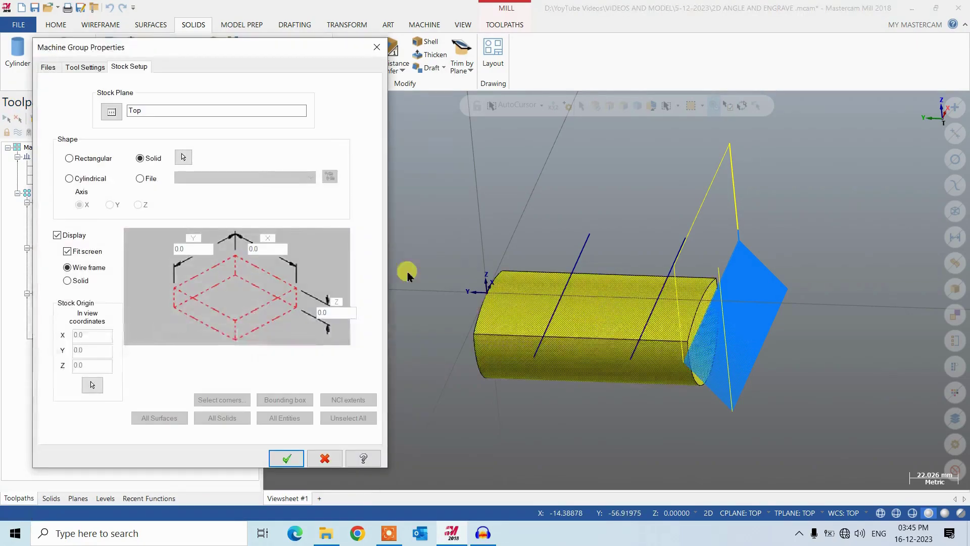
click(286, 458)
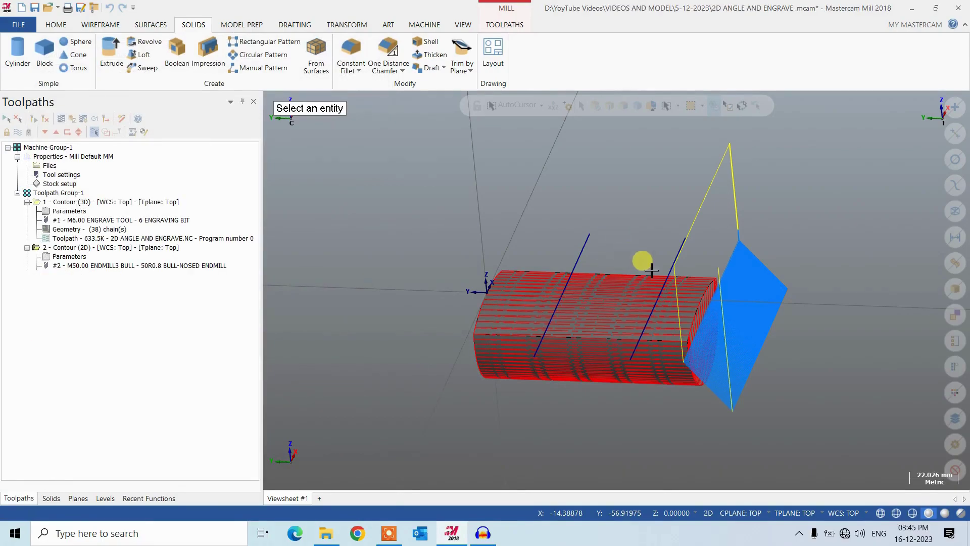
Turn off the stock display and save the file
scroll(483, 361, up, 4)
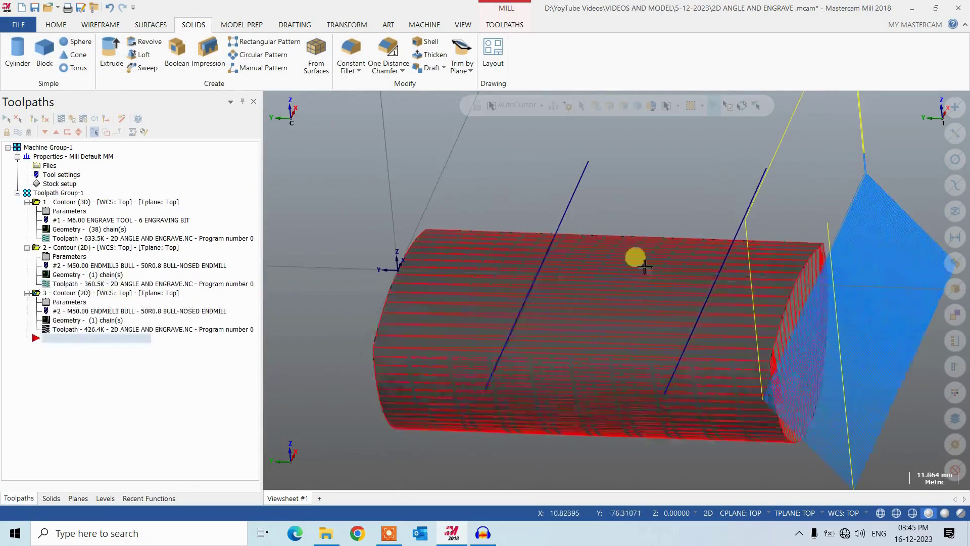
scroll(439, 197, down, 3)
click(489, 26)
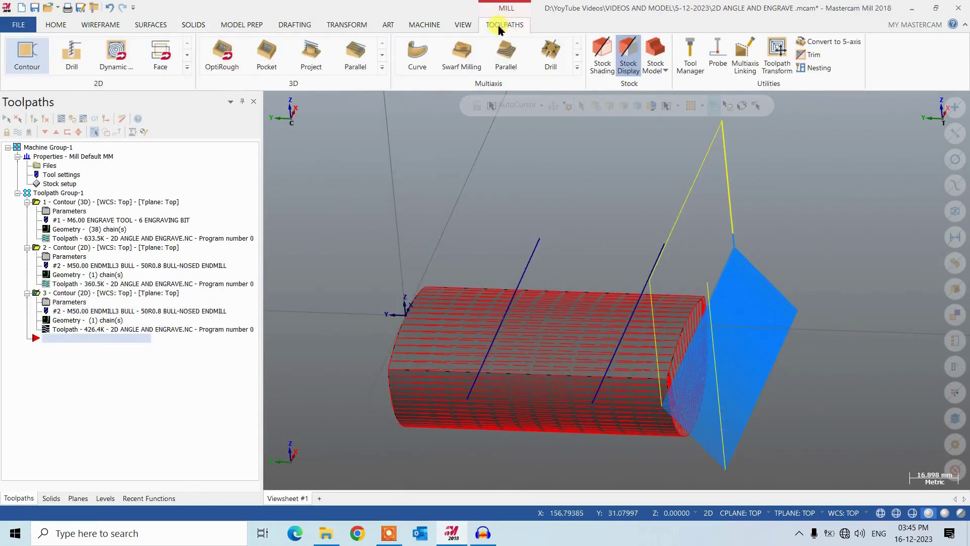
click(628, 56)
middle_drag(524, 320, 569, 218)
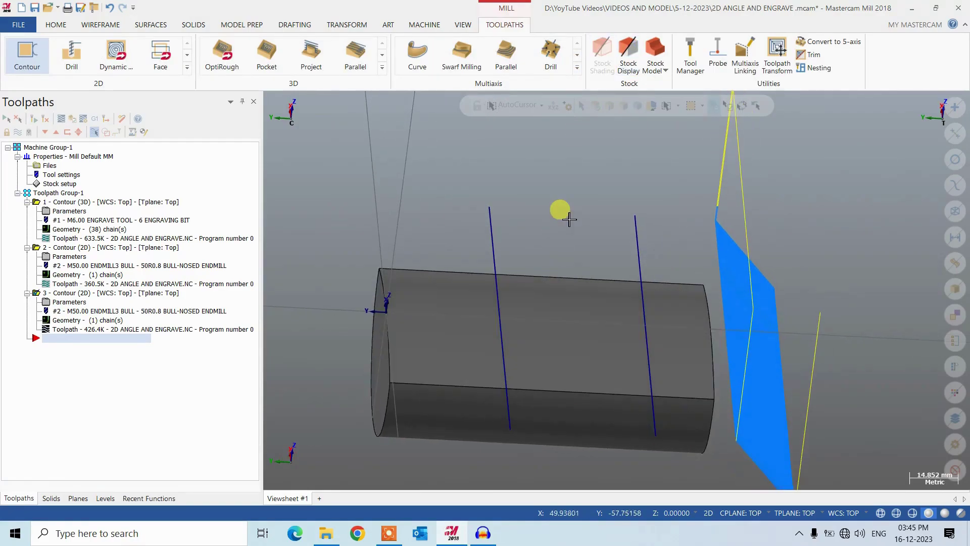
key(ctrl+s)
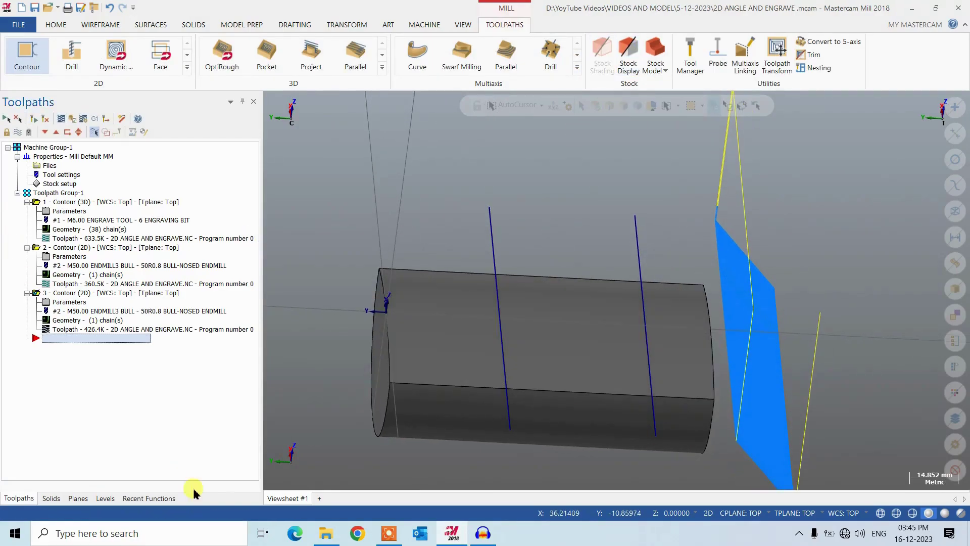
Make level 1 with the angled solid the active level and hide levels 3 and 4
click(105, 498)
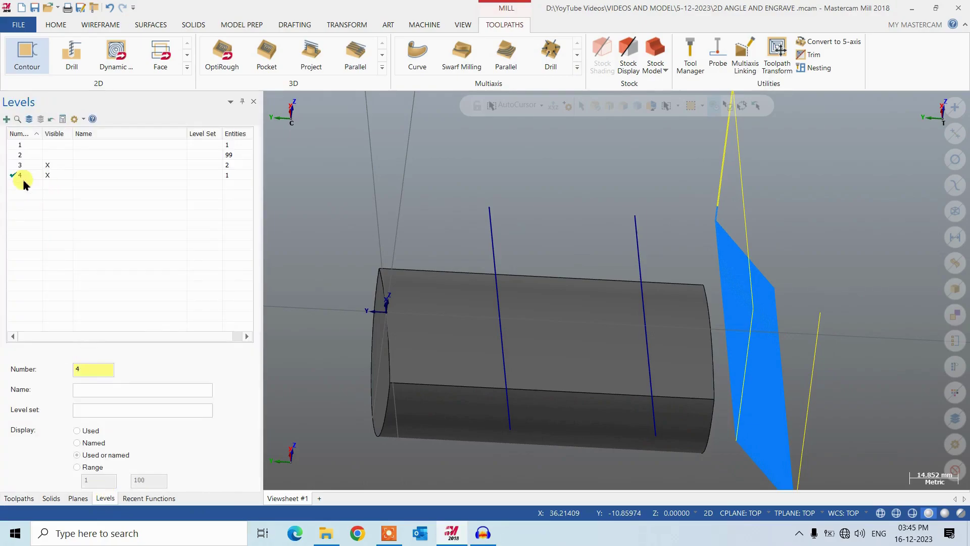
click(18, 145)
click(52, 168)
click(52, 174)
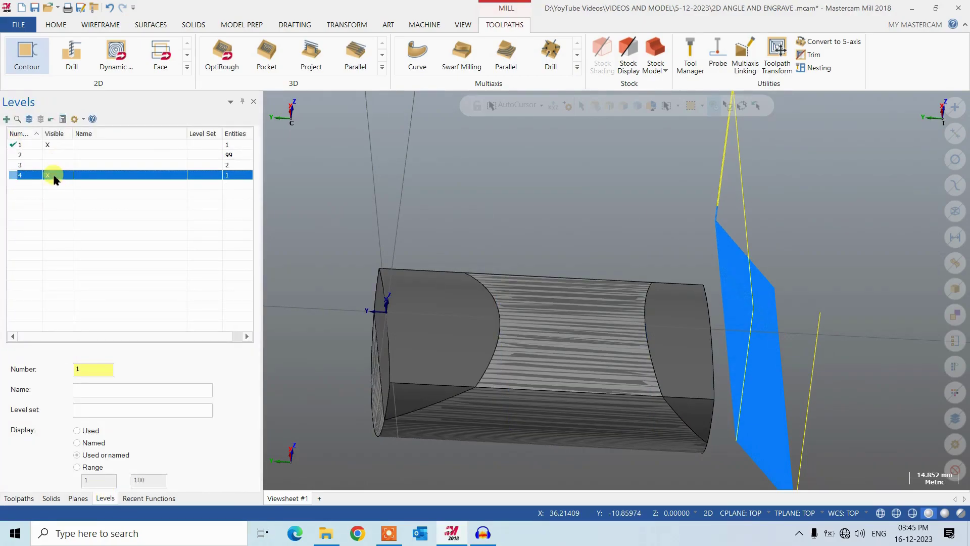
Select all three contour operations and open them in the Verify simulation
click(21, 498)
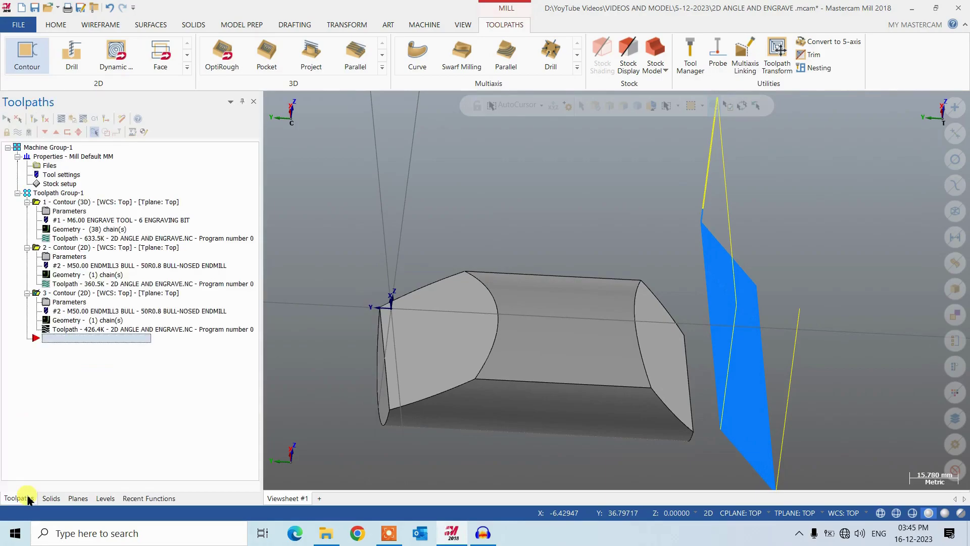
click(61, 203)
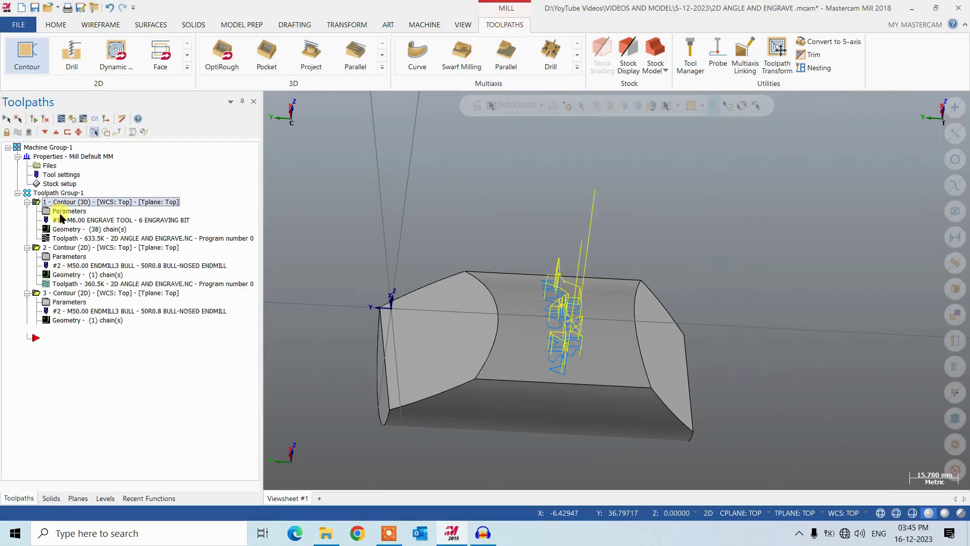
shift+click(57, 293)
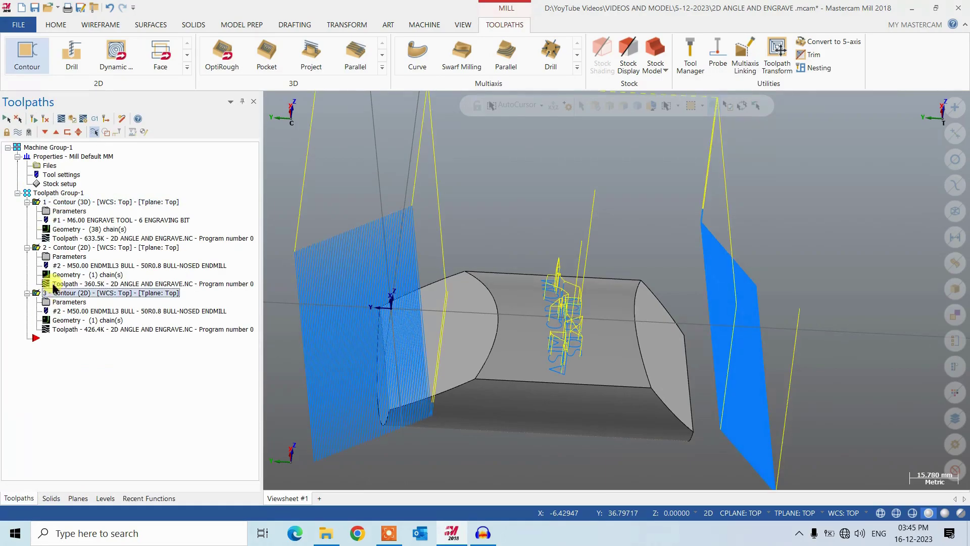
middle_drag(390, 227, 357, 224)
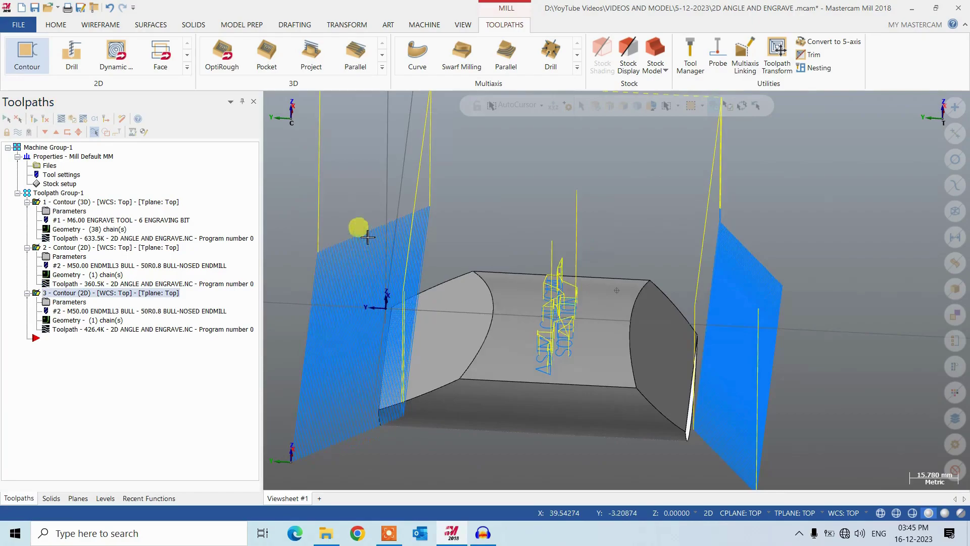
click(72, 119)
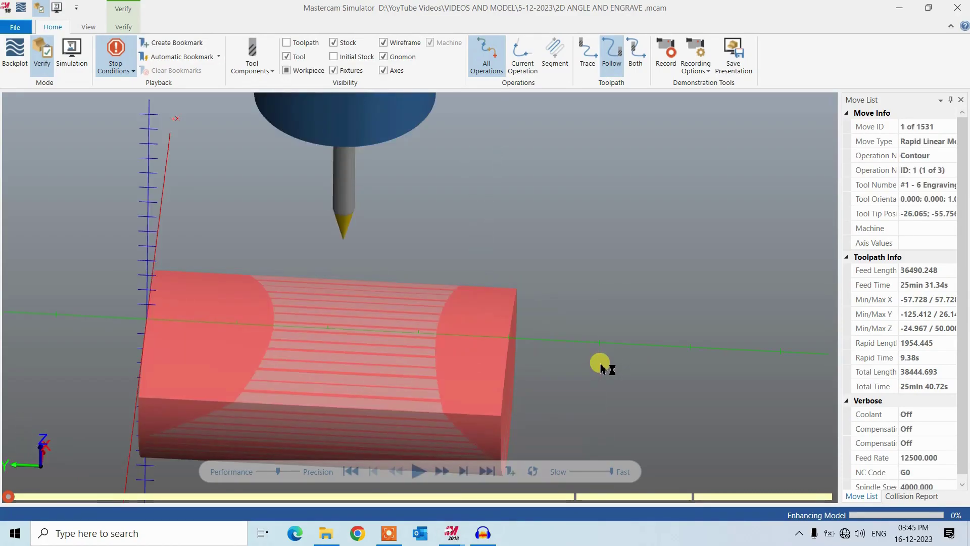
Hide the workpiece in the simulation so only the solid stock is shown with the tool
scroll(581, 332, down, 3)
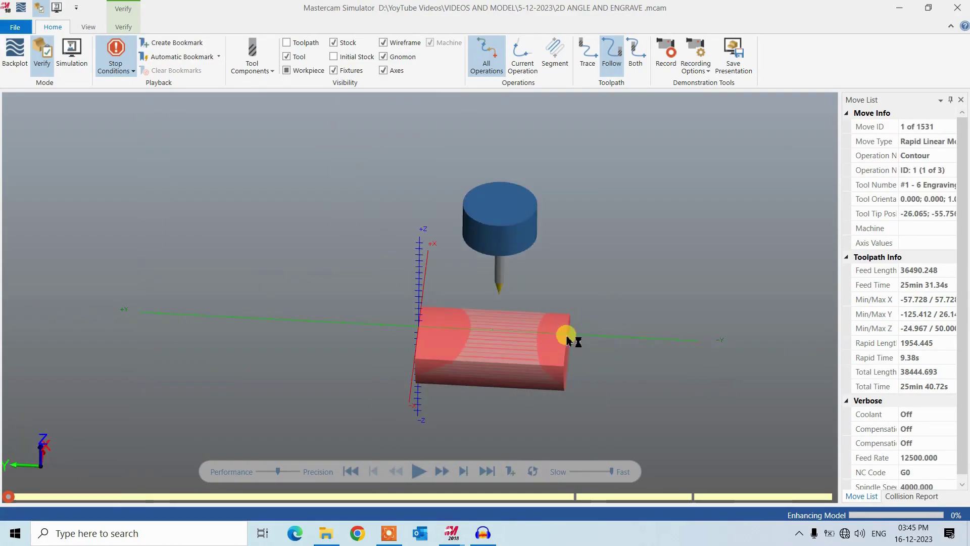
scroll(555, 343, up, 5)
middle_drag(545, 347, 576, 358)
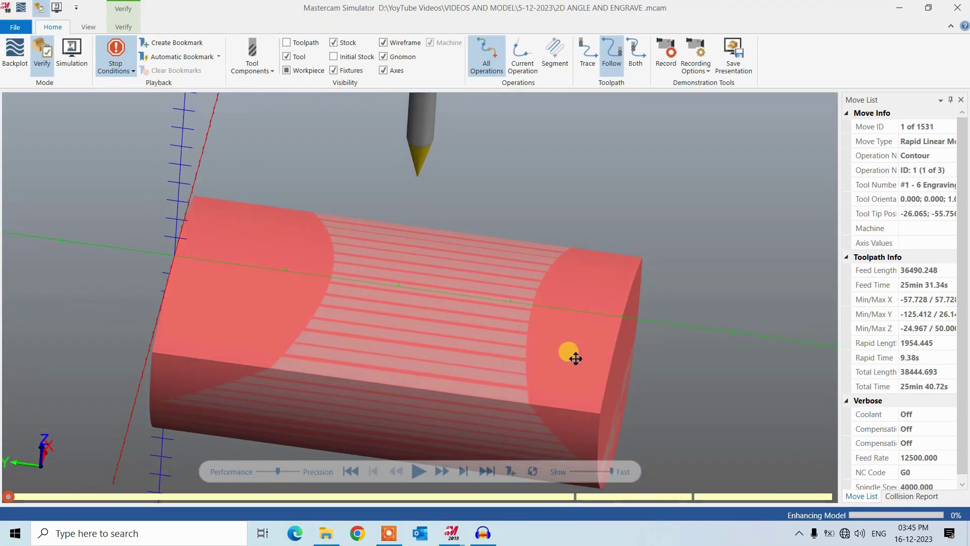
middle_drag(582, 324, 490, 293)
middle_drag(456, 400, 513, 227)
click(287, 71)
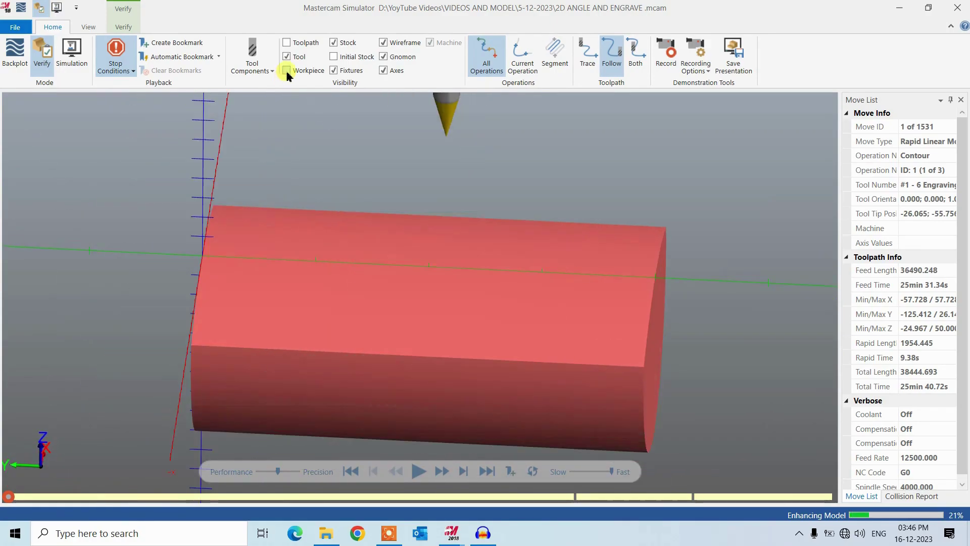
middle_drag(548, 271, 539, 262)
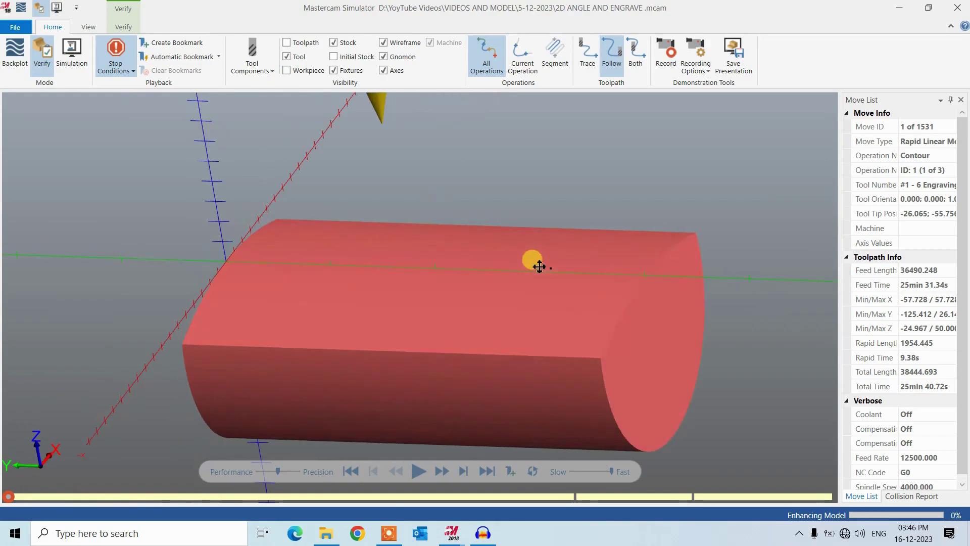
Simulate the text engraving and the contour that machines the first angled end face
click(418, 473)
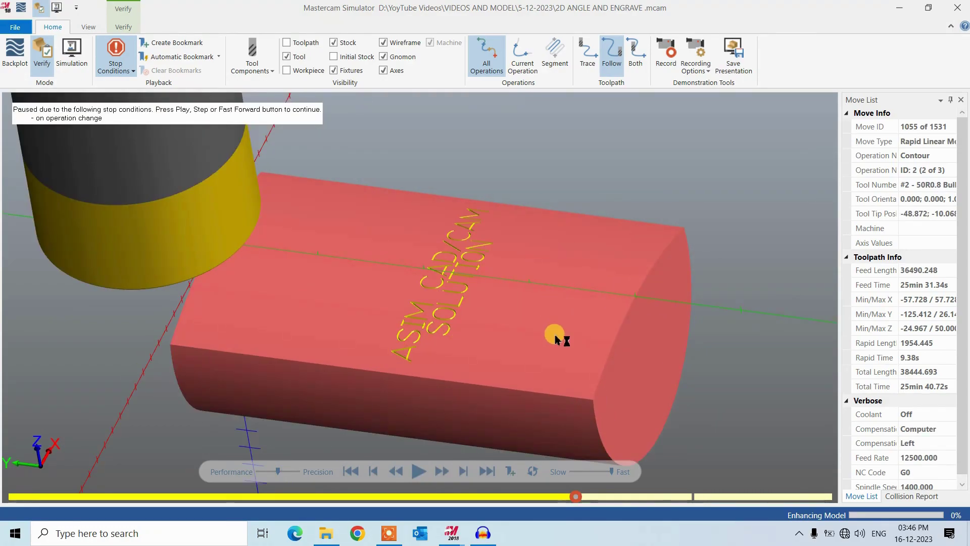
scroll(561, 340, down, 3)
middle_drag(350, 189, 444, 354)
click(416, 471)
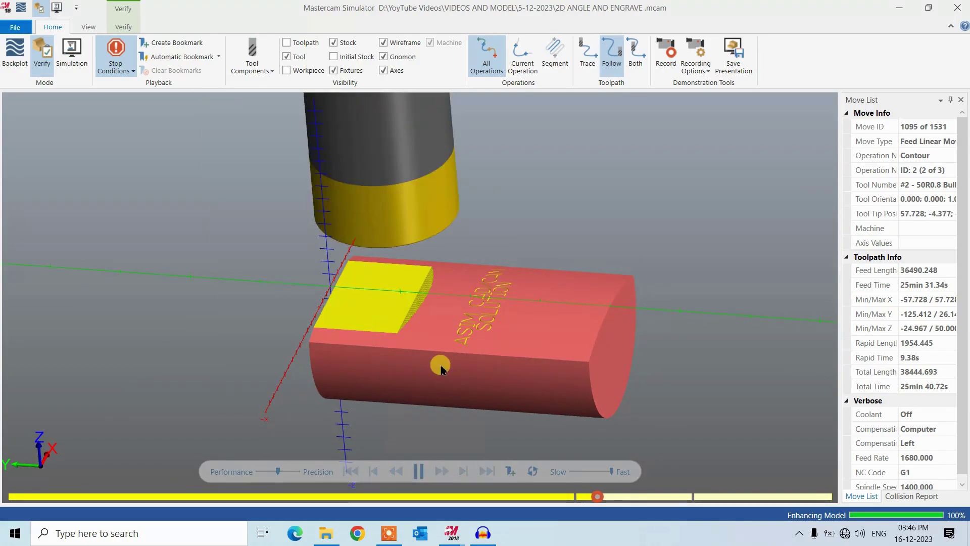
middle_drag(423, 386, 455, 401)
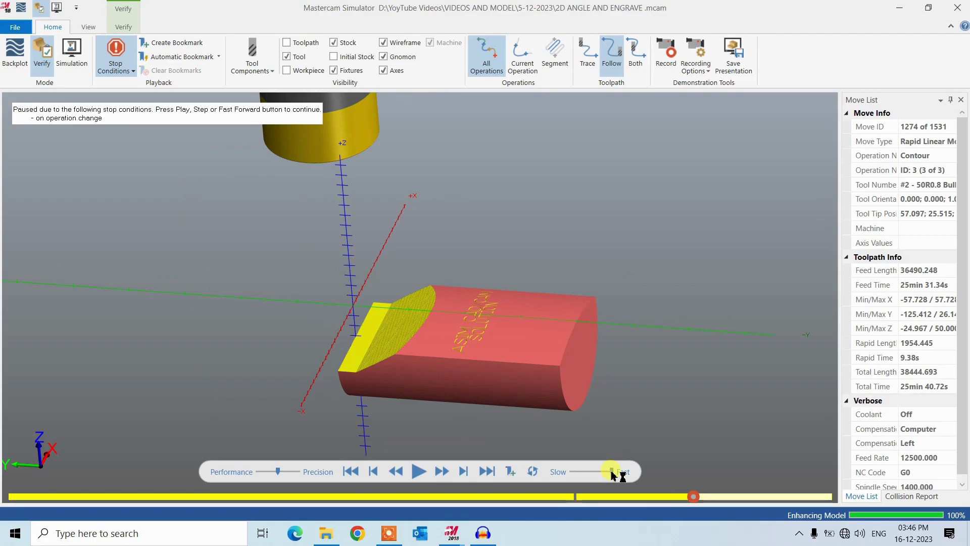
Reduce the playback speed slightly, simulate the third contour on the opposite angled end, and inspect the machined part
drag(611, 472, 606, 472)
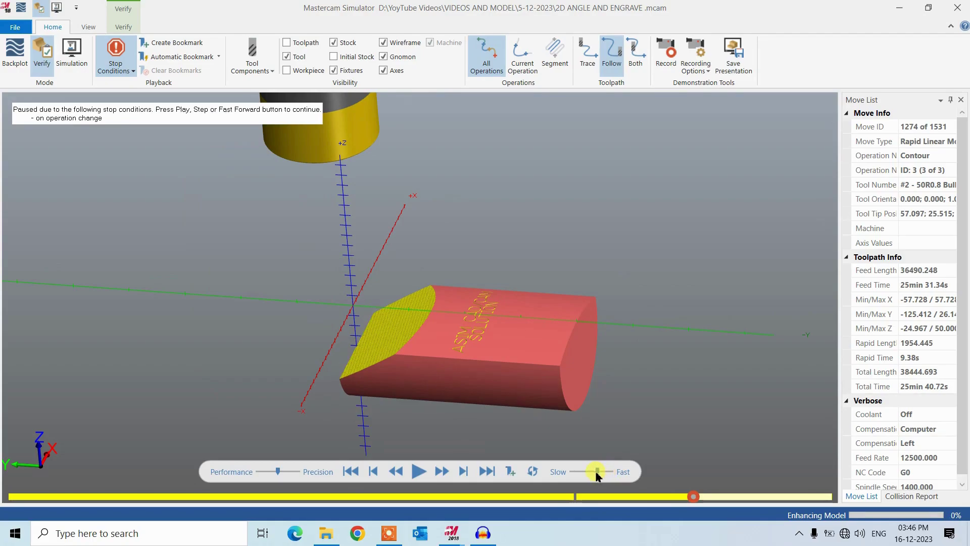
click(412, 472)
drag(512, 411, 532, 397)
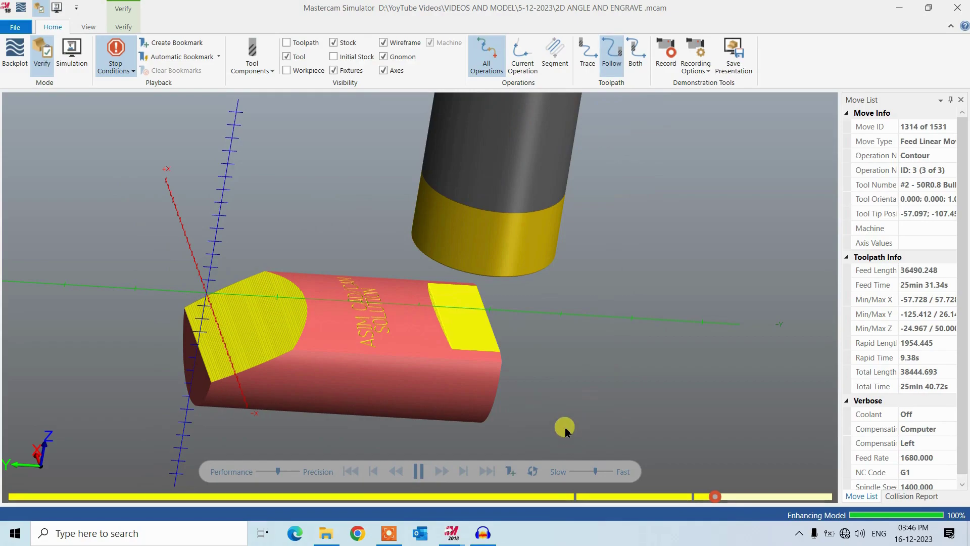
middle_drag(560, 422, 567, 382)
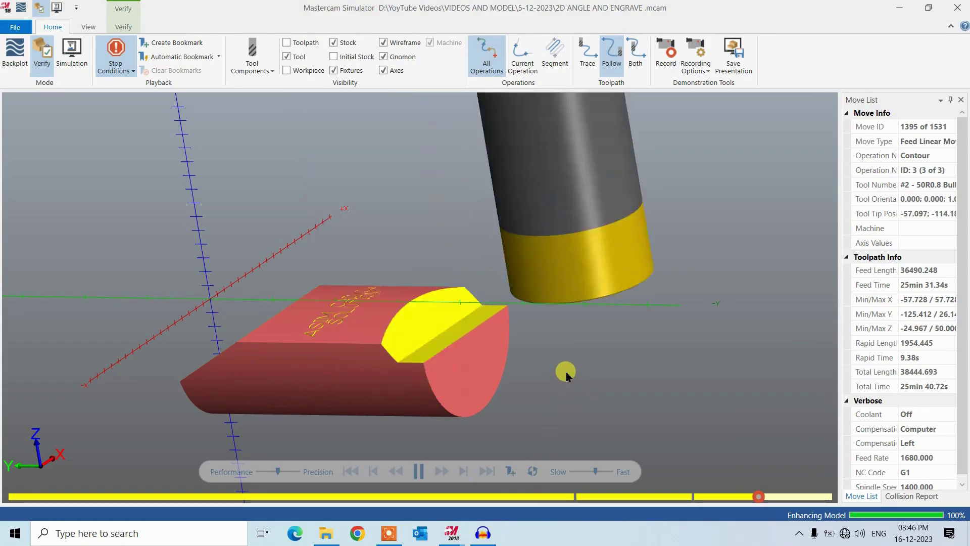
drag(583, 329, 581, 327)
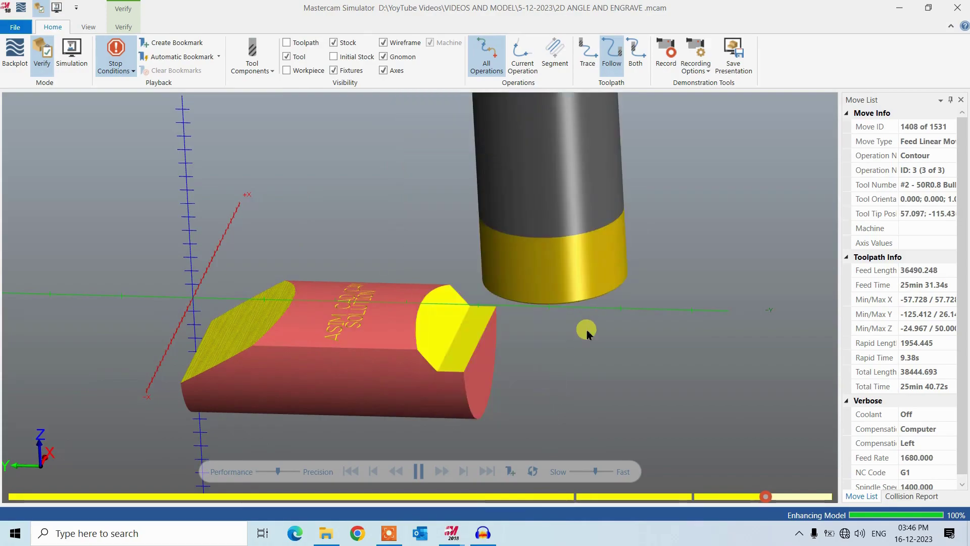
scroll(629, 334, down, 1)
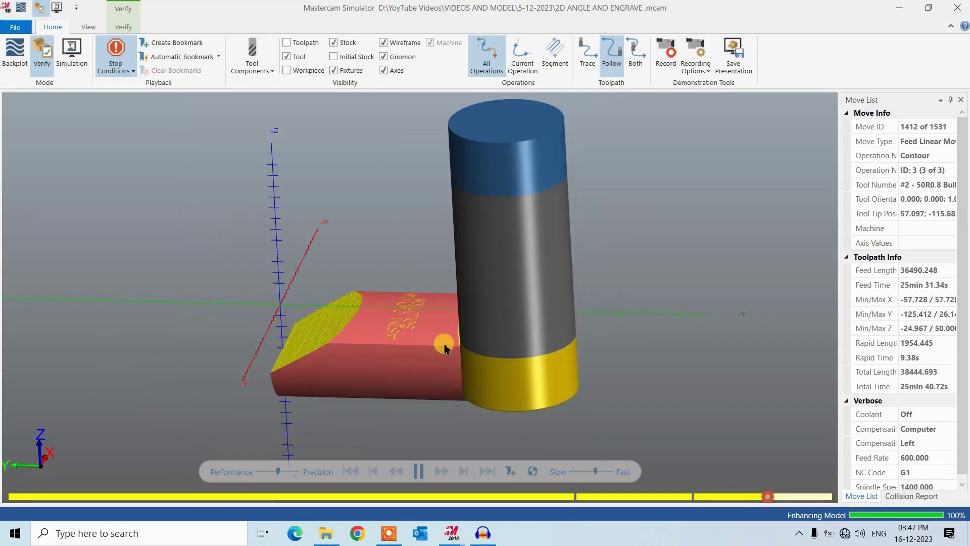
scroll(445, 344, up, 2)
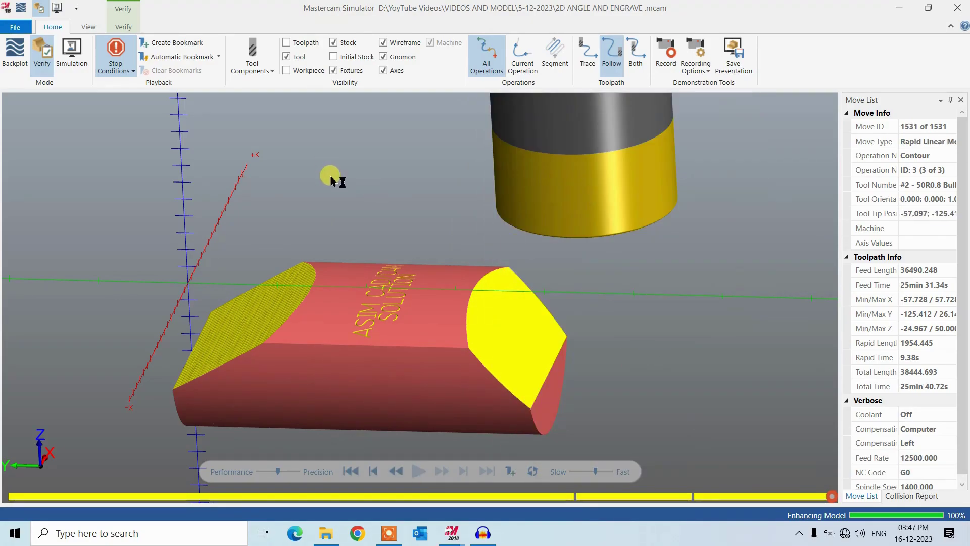
scroll(472, 374, up, 3)
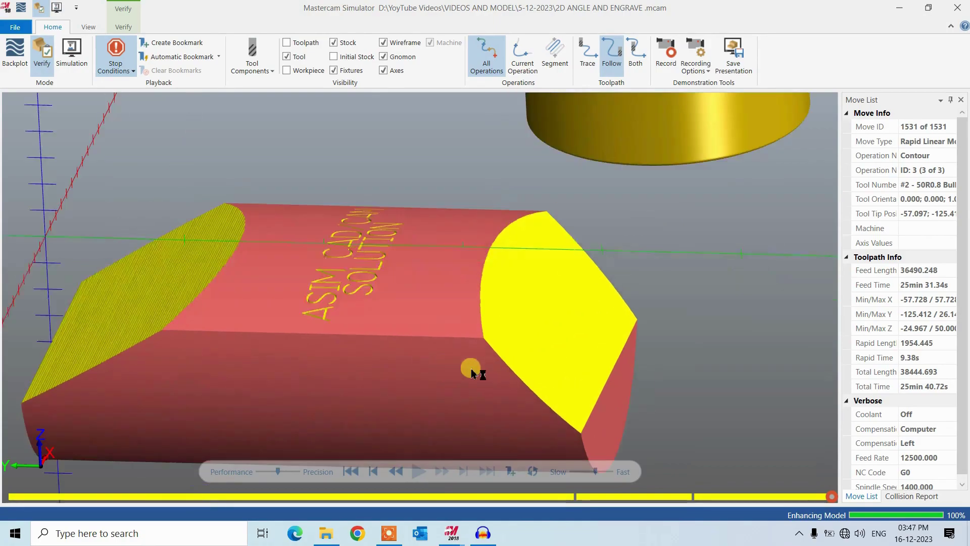
Show the workpiece over the machined stock and compare it with both angled end faces and the engraved area
click(301, 74)
mouse_move(584, 281)
middle_down()
mouse_move(559, 295)
mouse_move(592, 297)
middle_up()
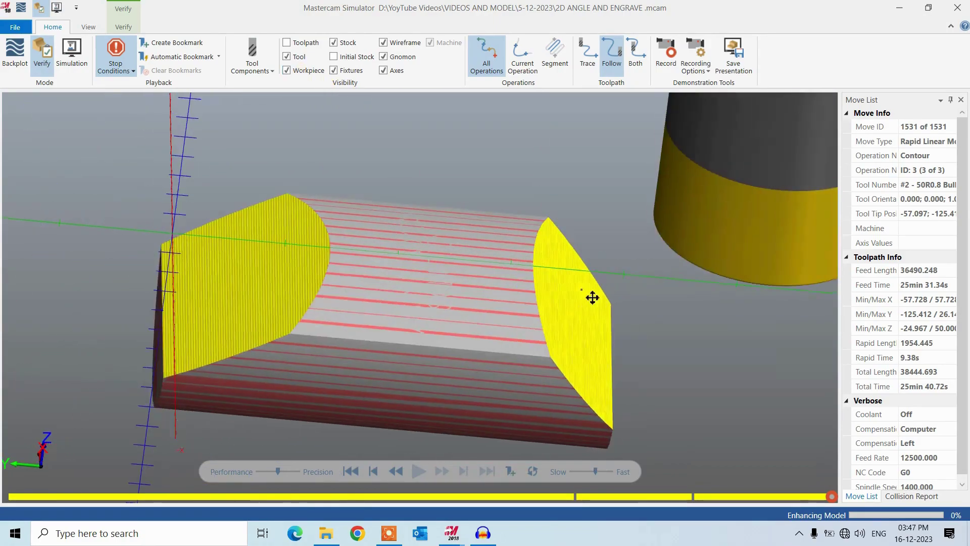
scroll(253, 269, up, 5)
middle_drag(377, 286, 490, 322)
scroll(309, 309, down, 5)
scroll(381, 322, up, 4)
scroll(339, 197, up, 3)
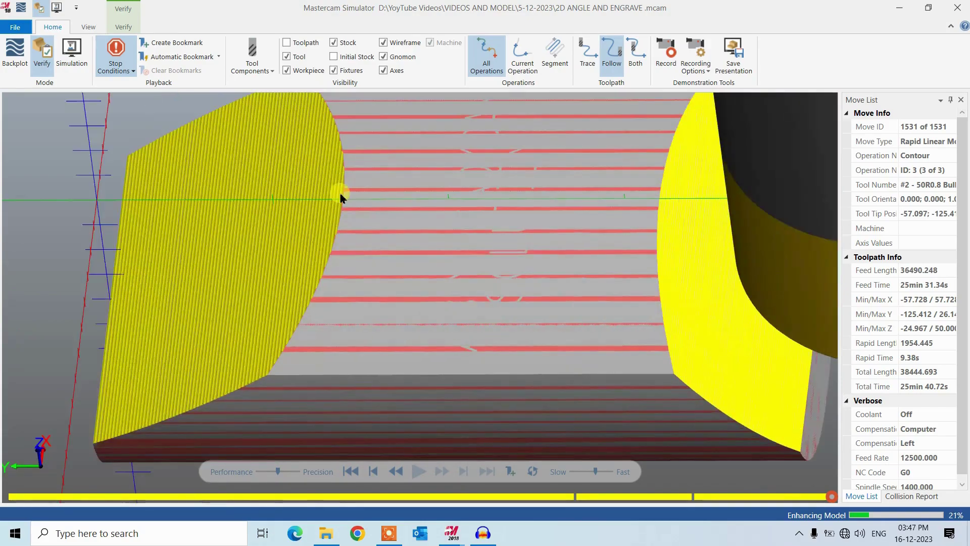
Make the workpiece translucent and examine the engraved "ASIM CAD/CAM SOLUTION" text and both machined angled ends
click(288, 71)
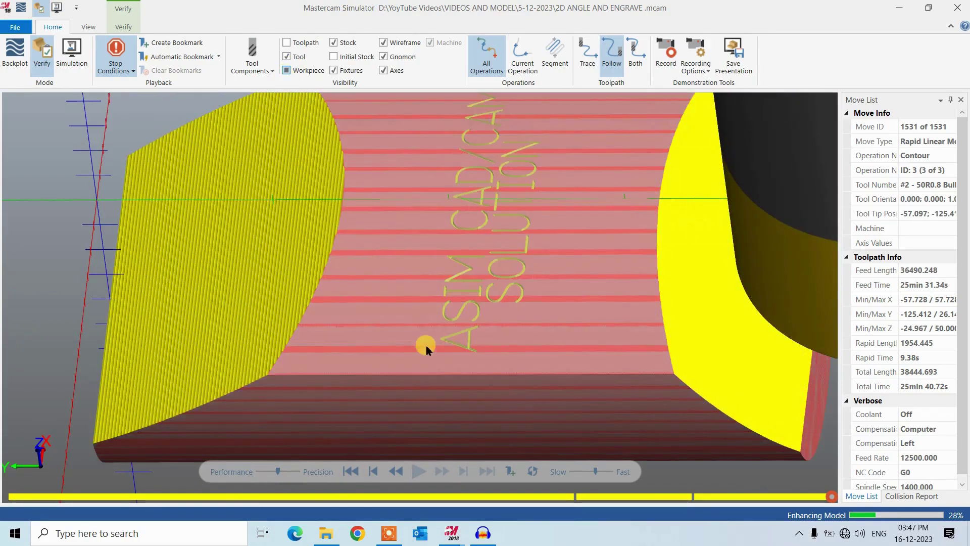
scroll(515, 294, down, 3)
middle_drag(515, 295, 452, 332)
scroll(654, 287, up, 4)
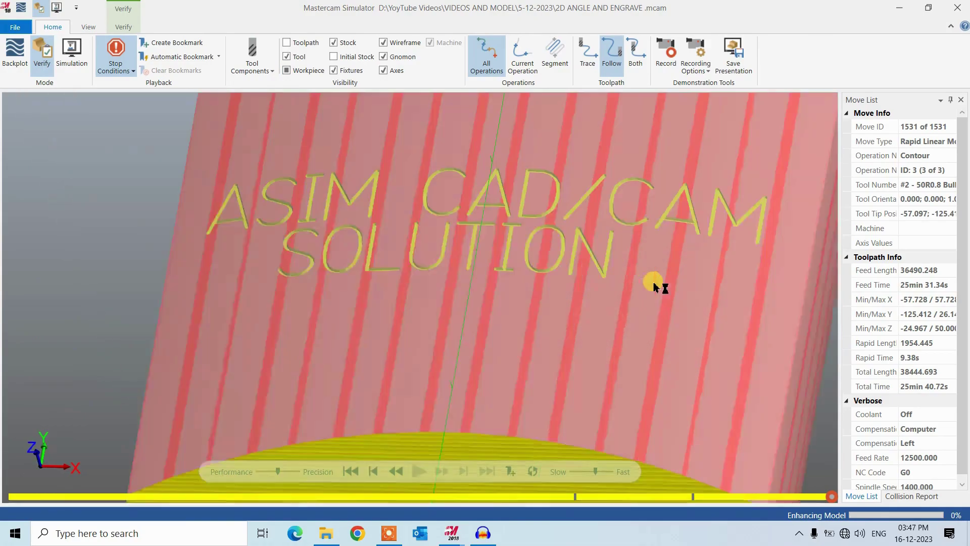
scroll(405, 249, down, 3)
middle_drag(509, 274, 493, 296)
scroll(526, 286, down, 3)
scroll(489, 287, up, 5)
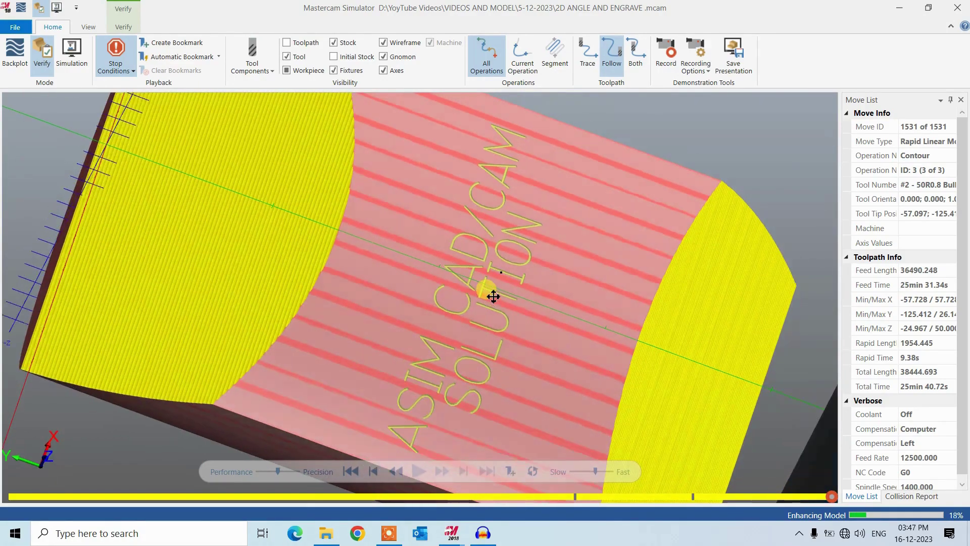
scroll(497, 299, down, 2)
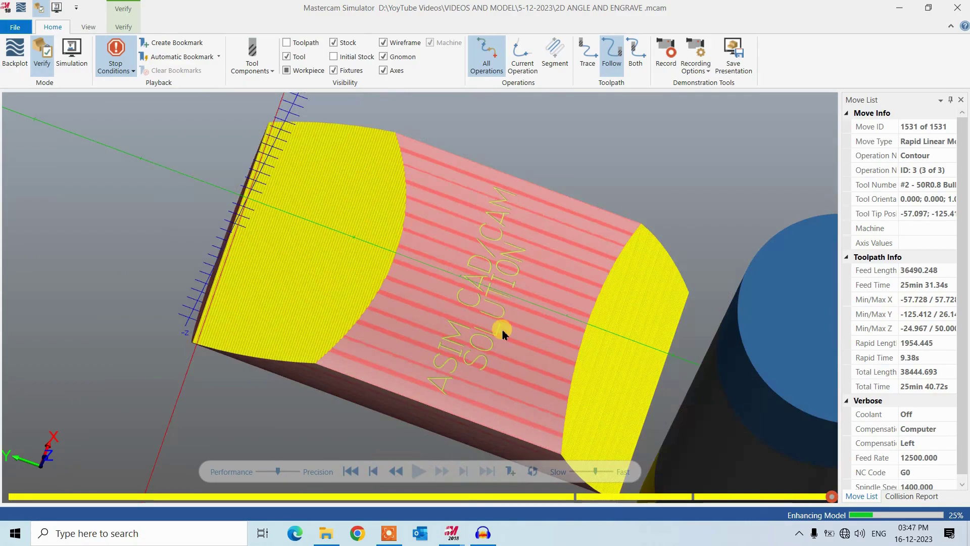
scroll(504, 334, up, 1)
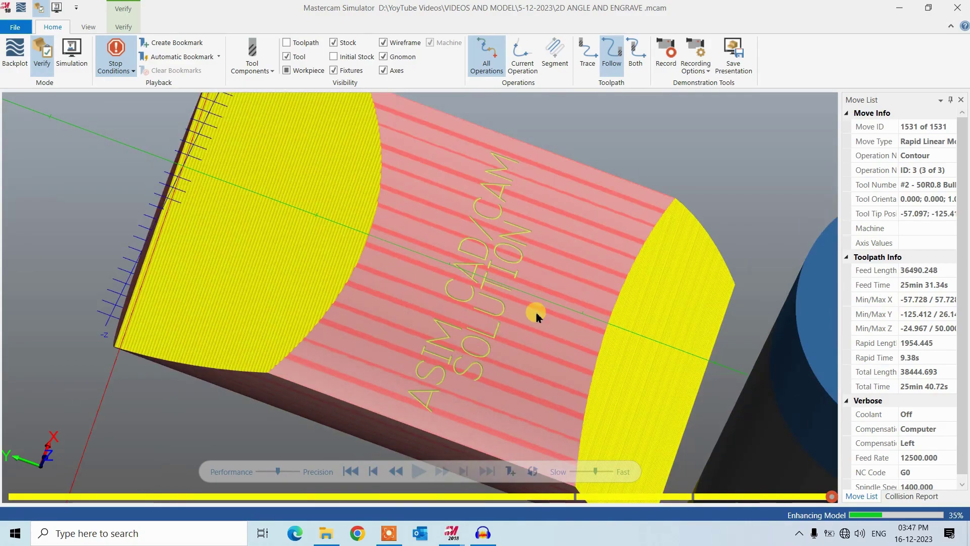
scroll(535, 310, down, 1)
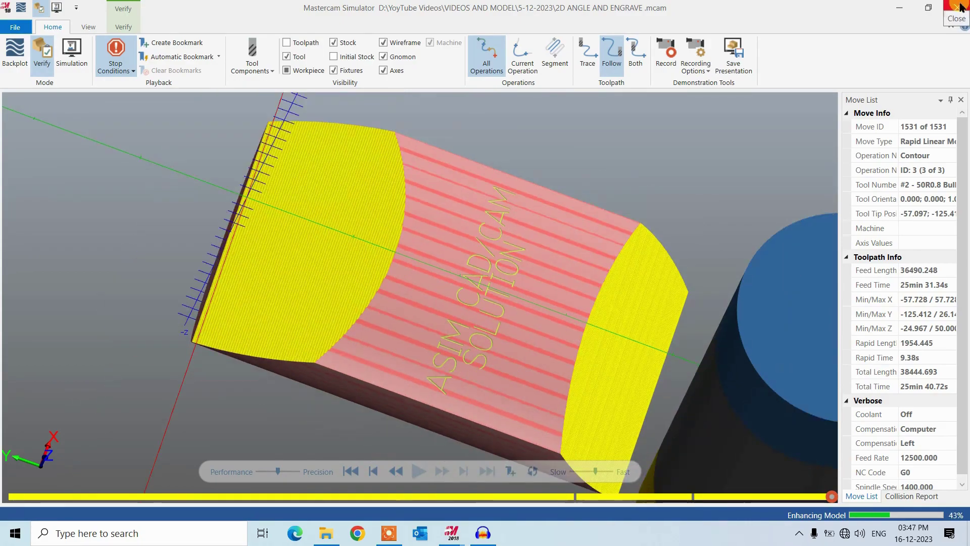